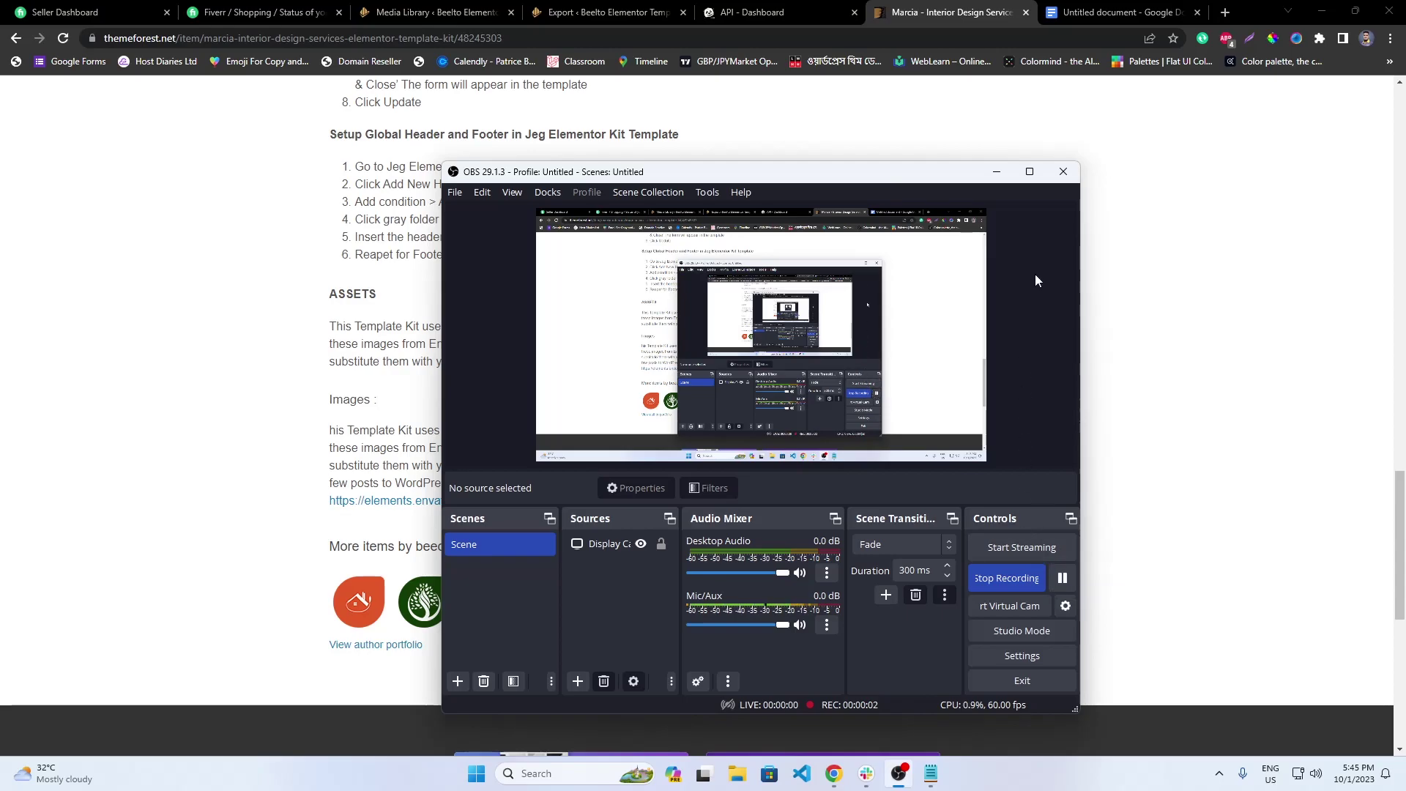
- Open the ThemeForest item upload form for the Template Kits category
click(996, 171)
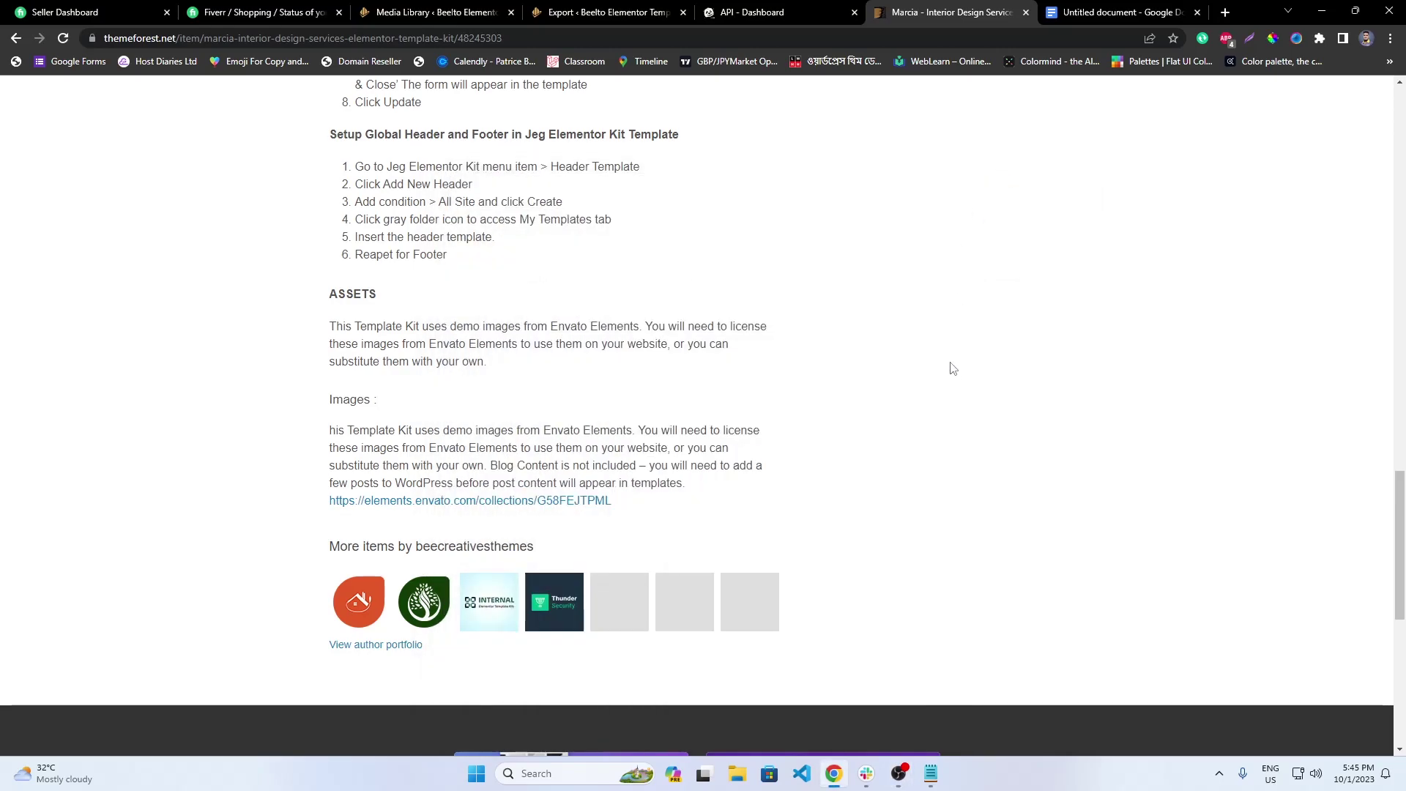
scroll(774, 220, up, 20)
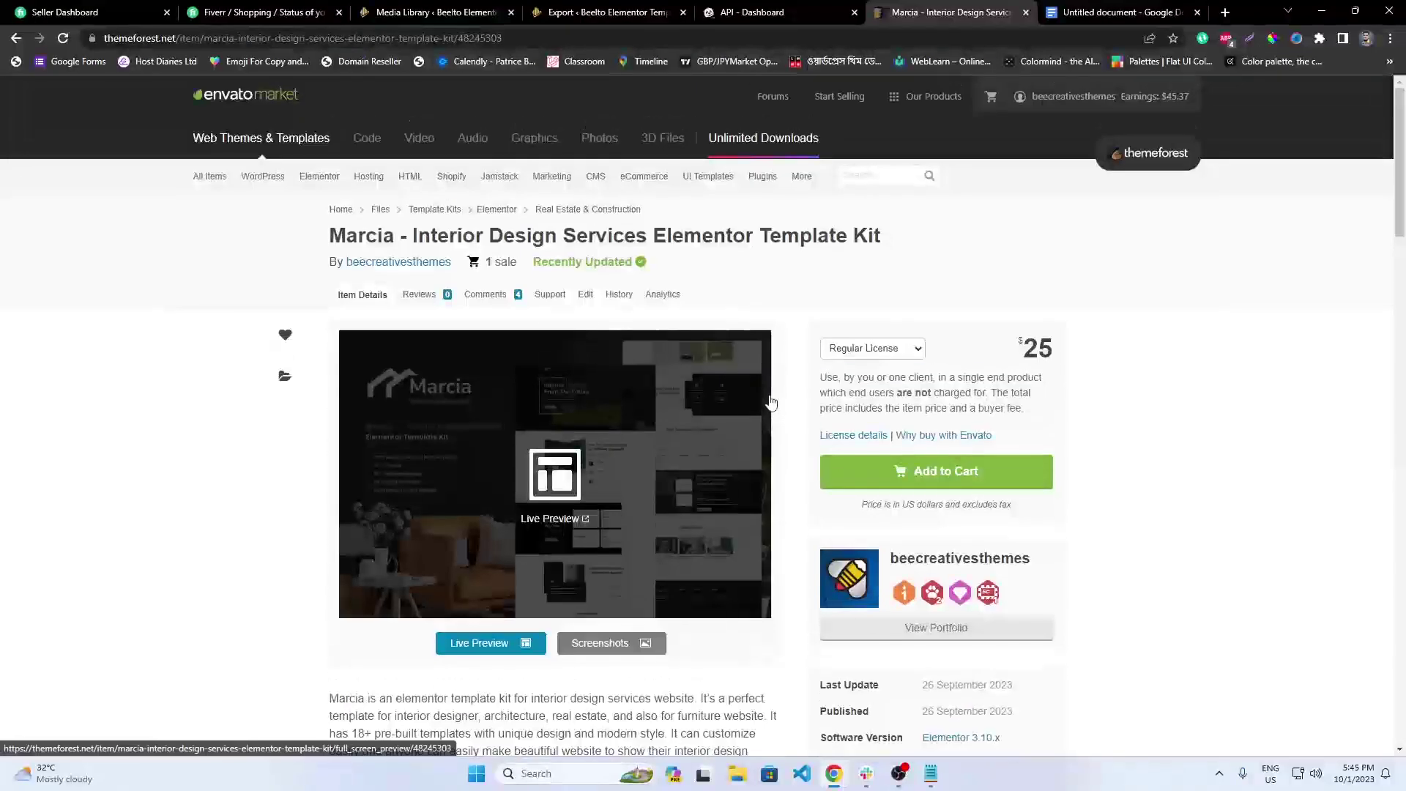
mouse_move(1152, 86)
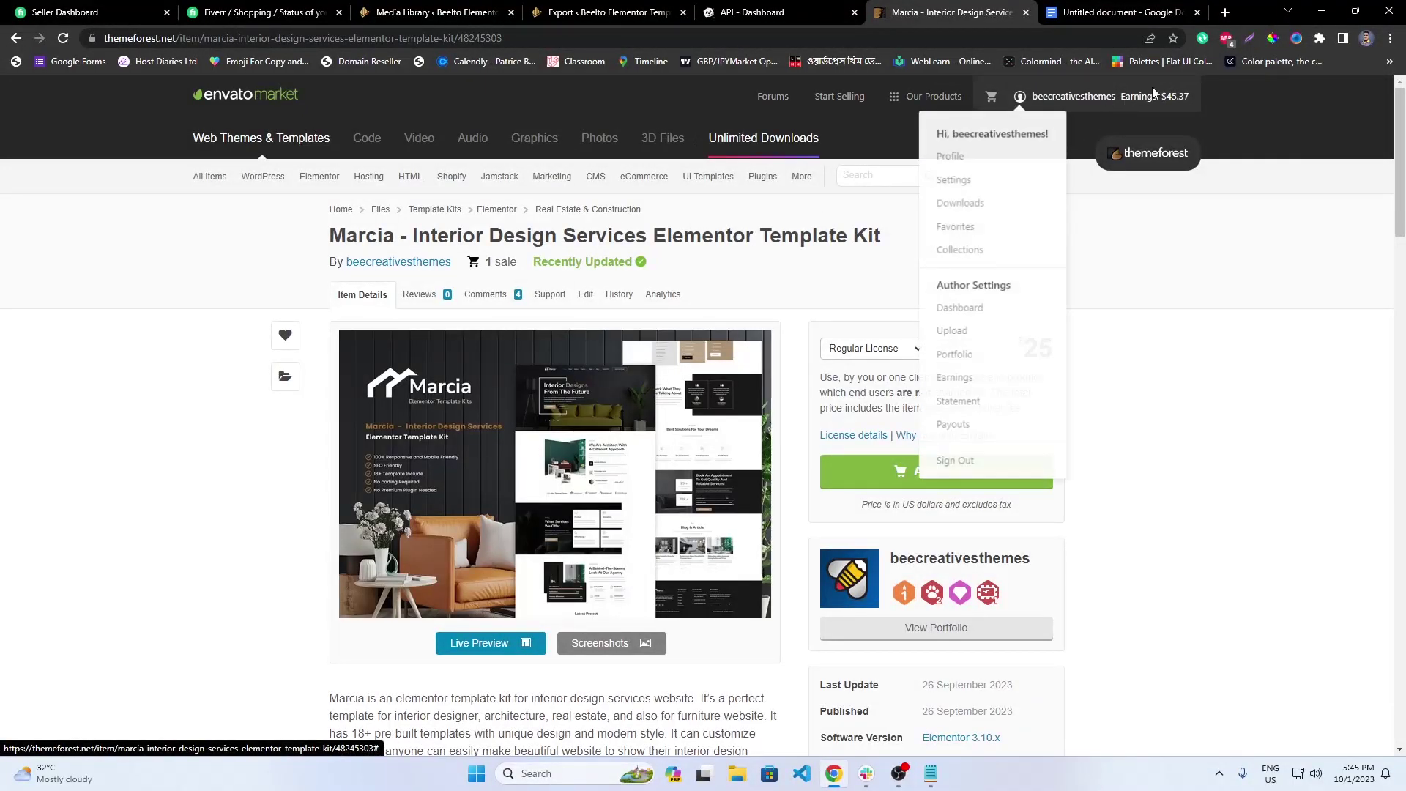
click(976, 325)
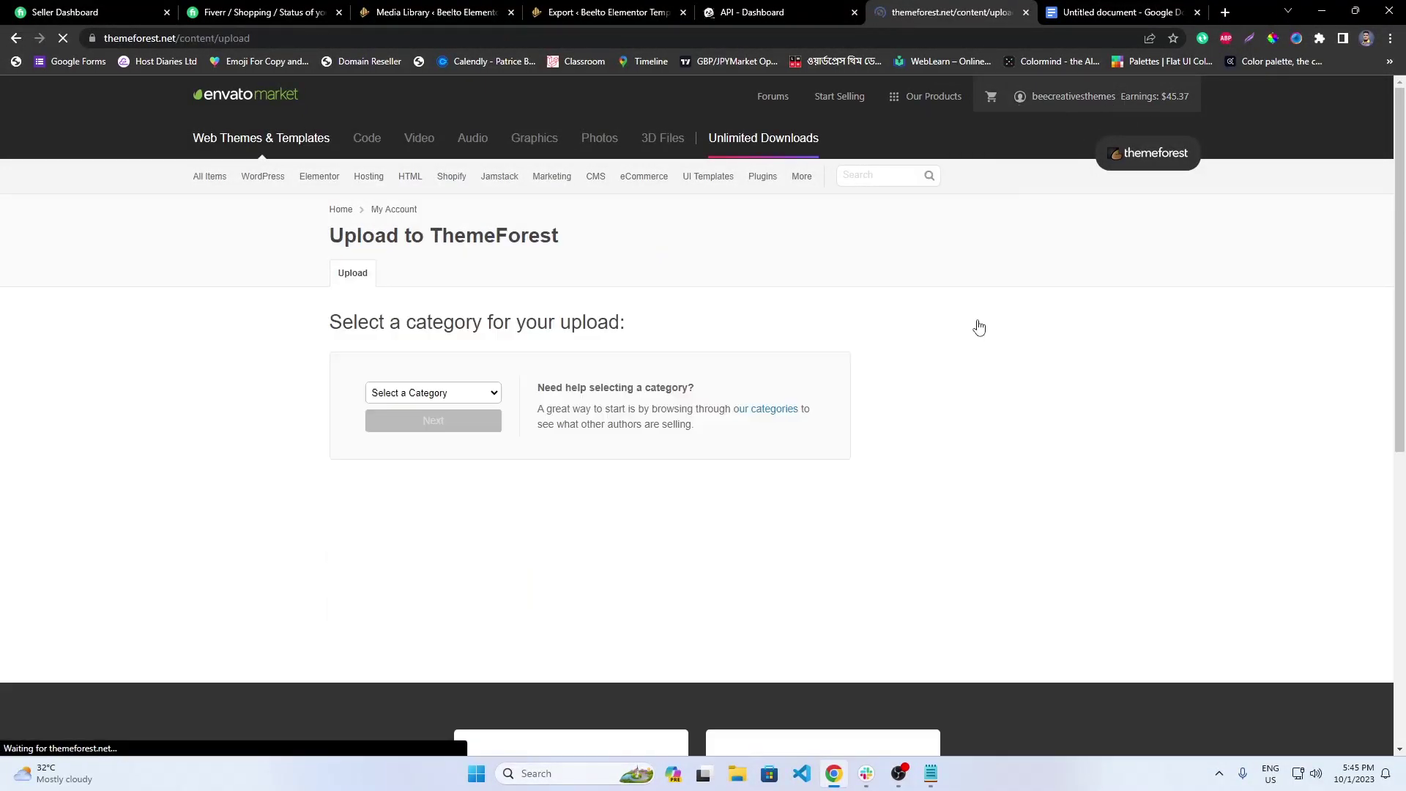
click(485, 393)
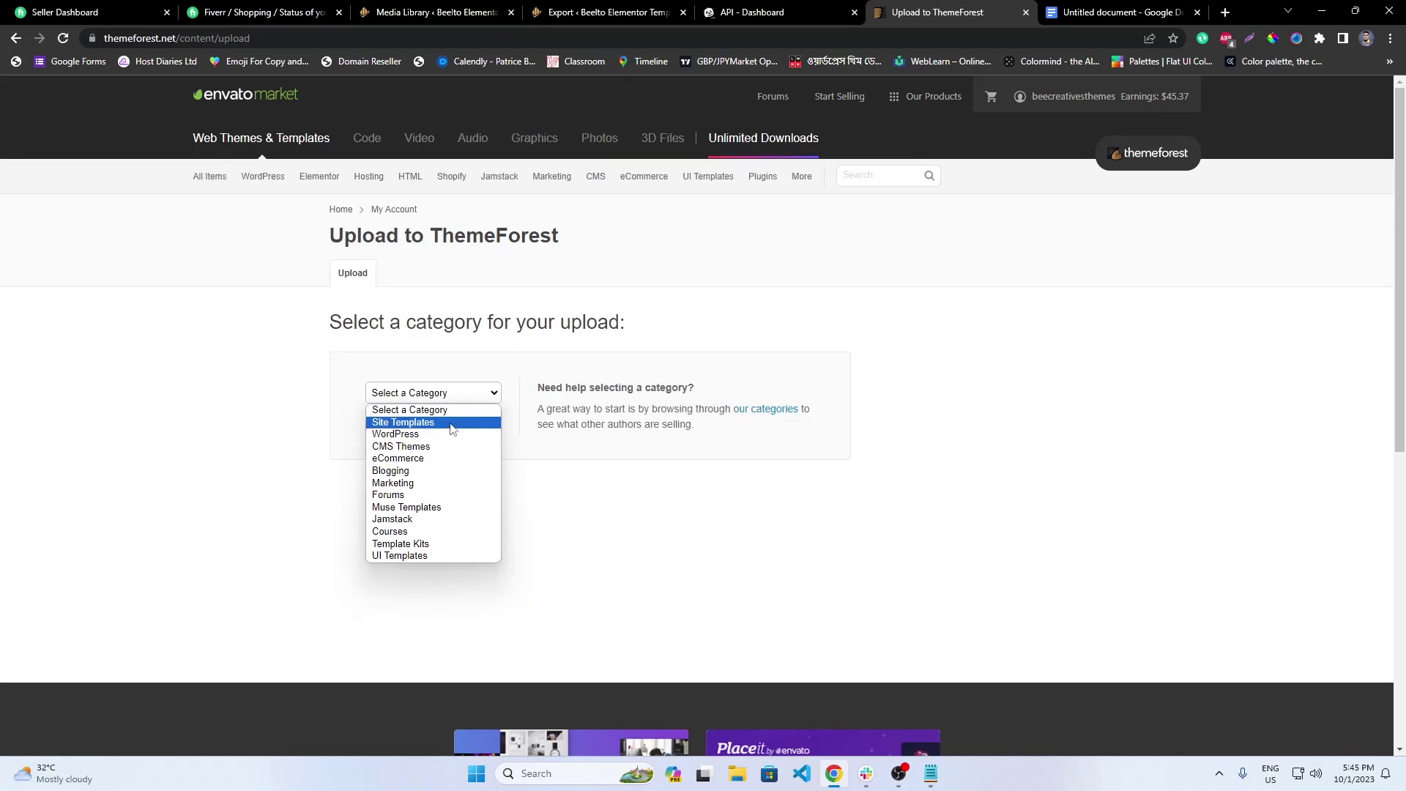
click(421, 543)
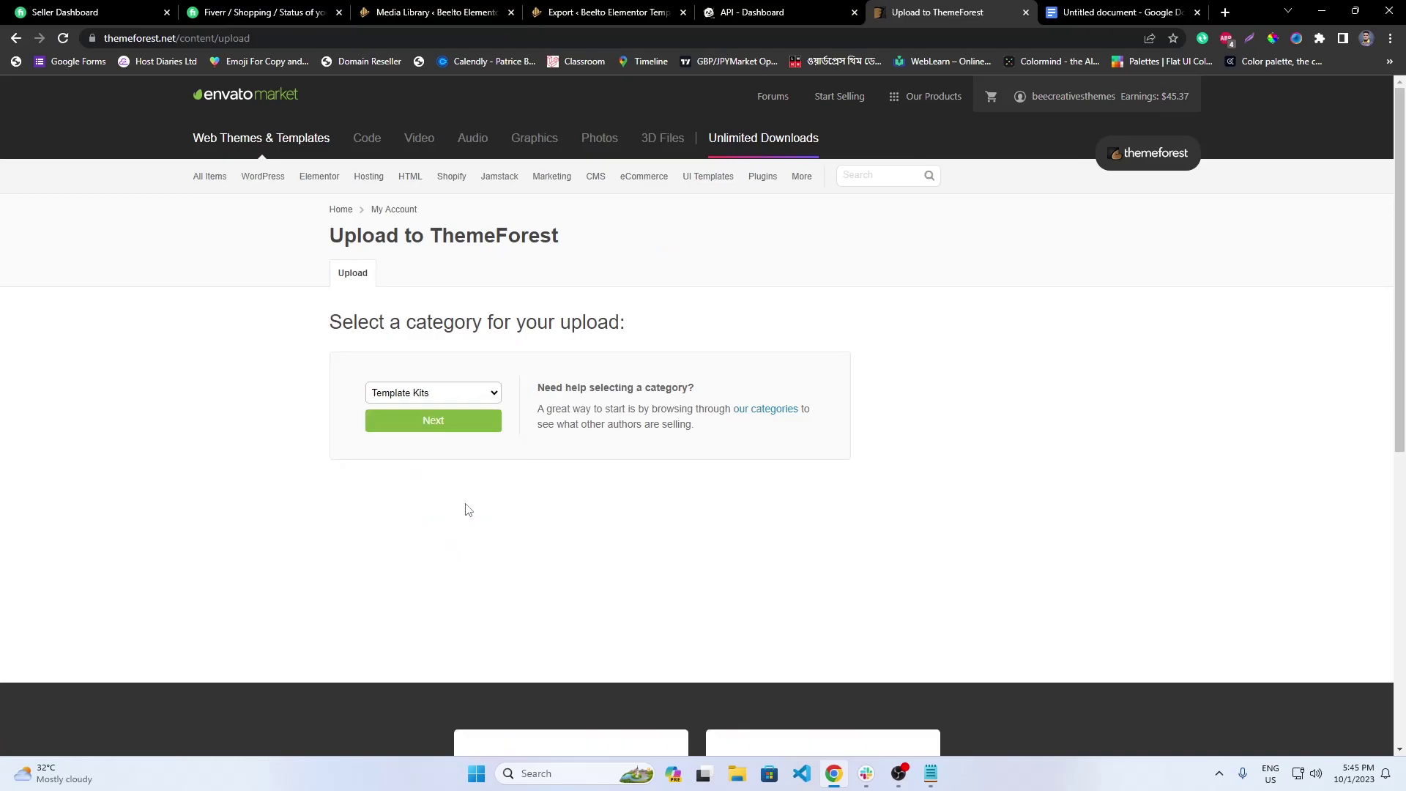
click(485, 427)
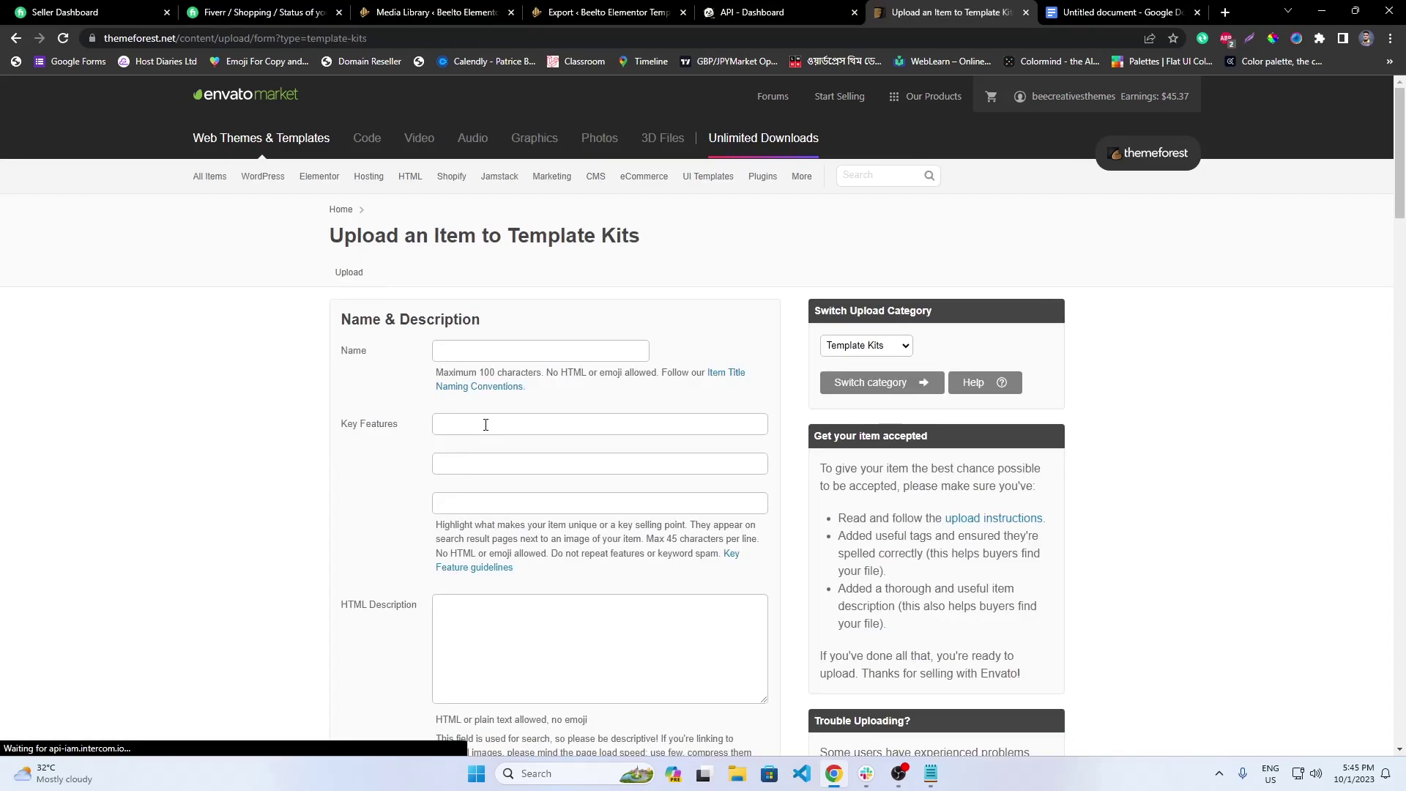
- Name the item "Beelto-Real Estate Services Elementor Template Kit"
click(565, 350)
text(Beelto-)
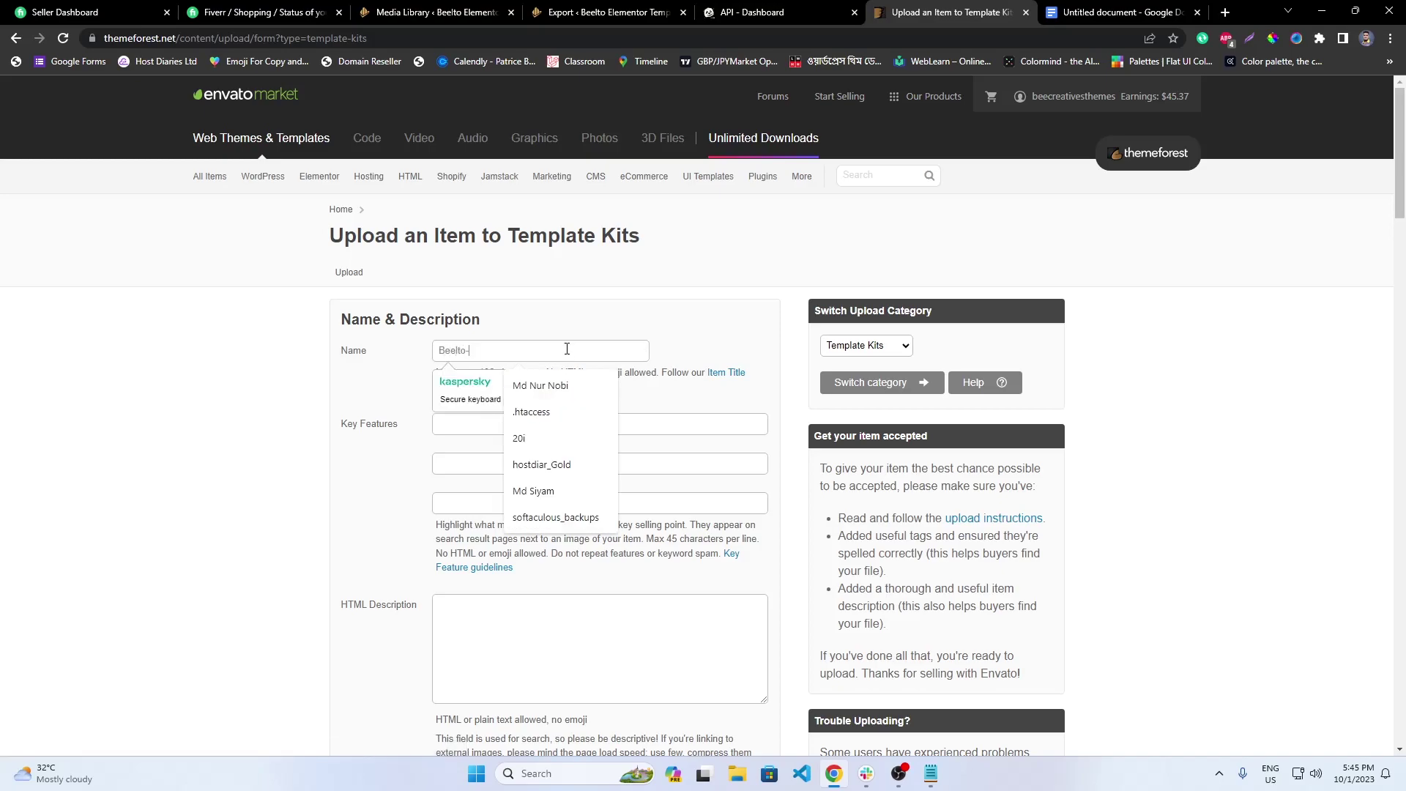
text(Real Estat)
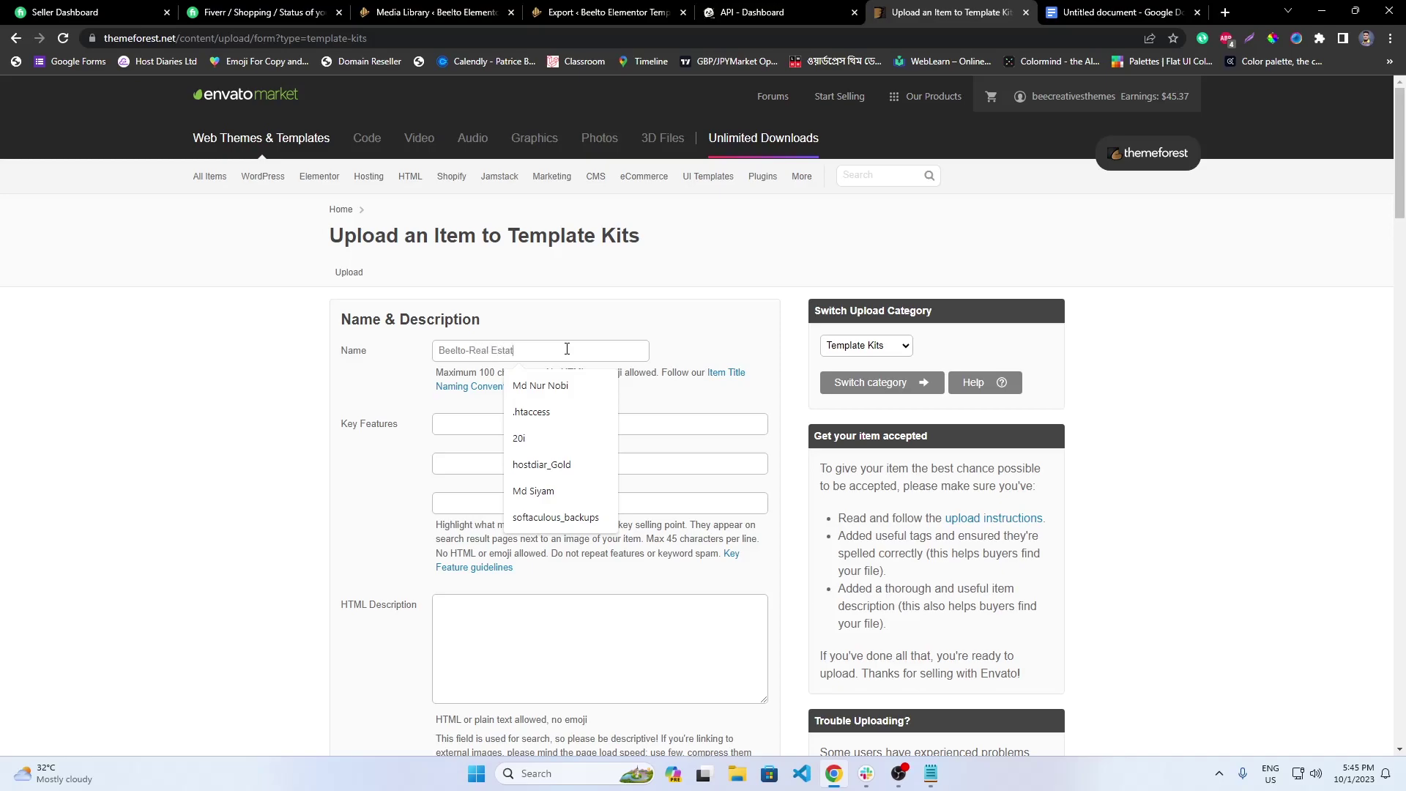
text(e Se)
key(shift)
key(shift)
key(shift)
key(shift)
key(shift)
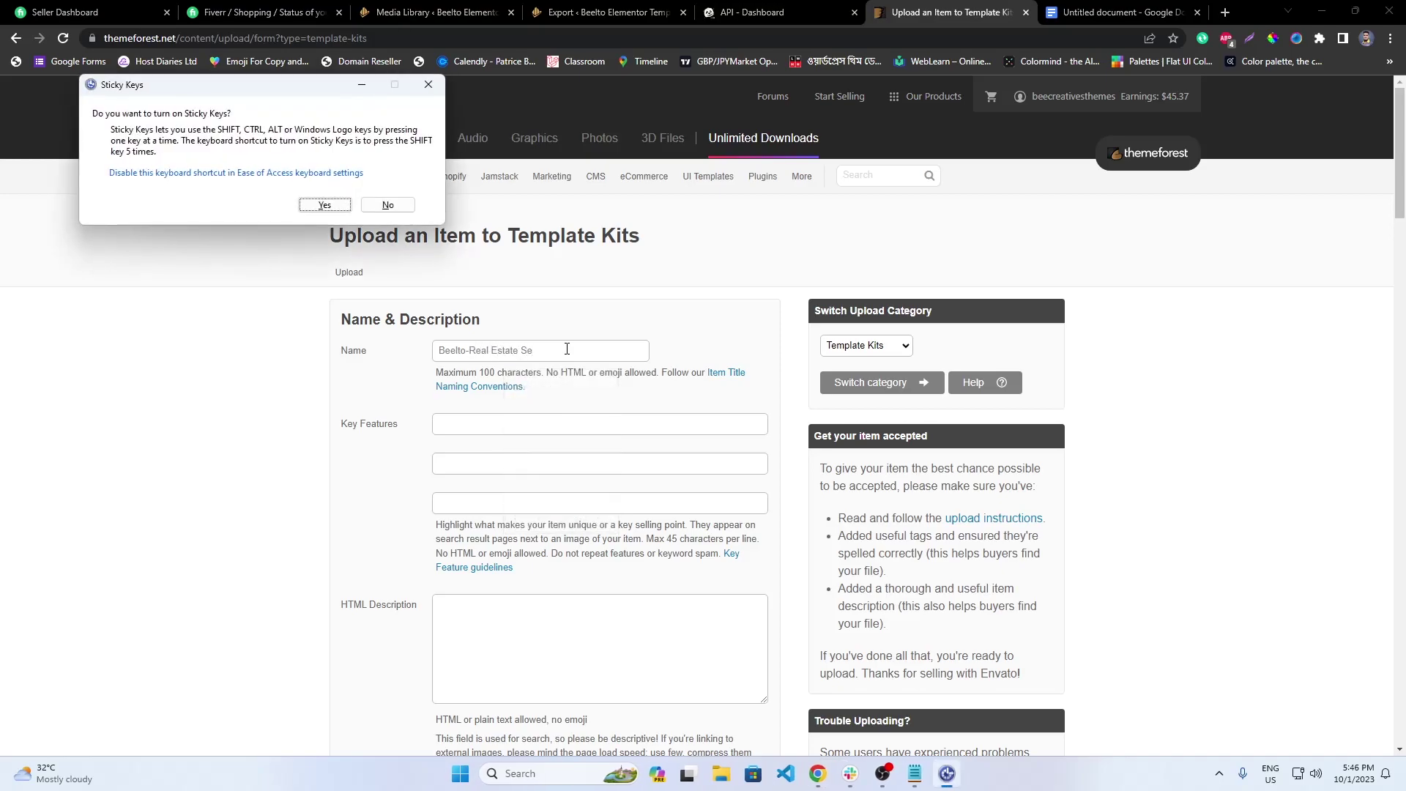
click(567, 348)
text(rvices)
click(428, 84)
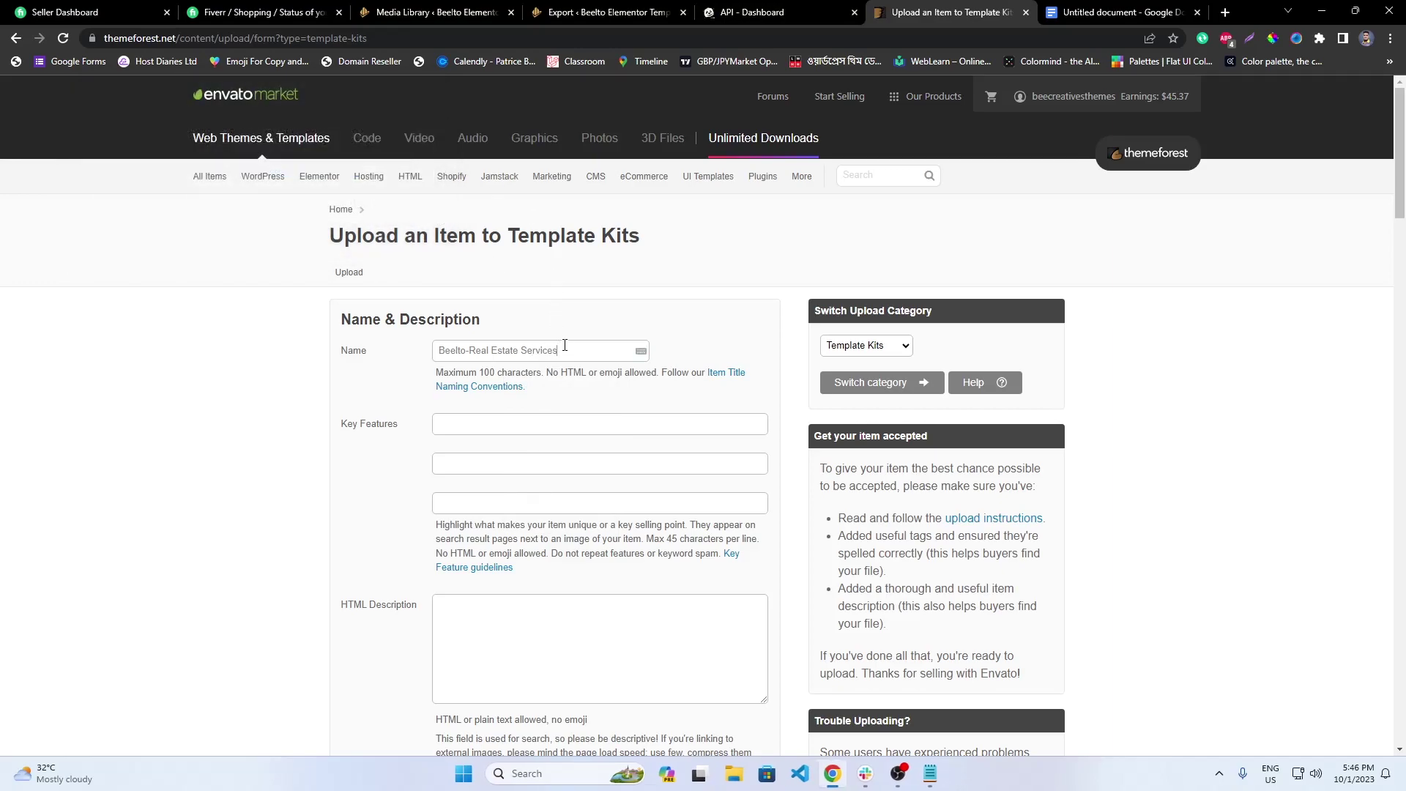
text(Elementor )
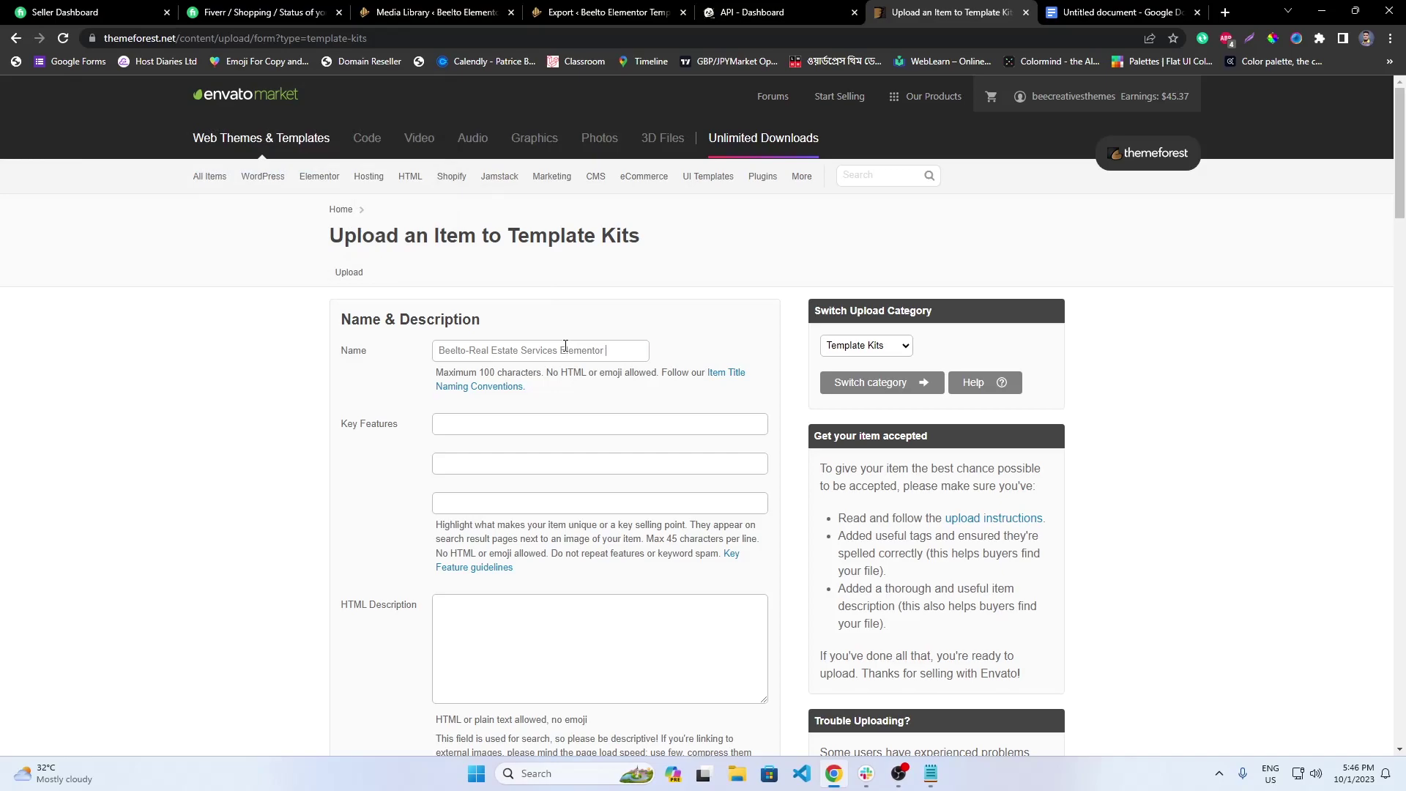
text(Template K)
- Search the Elementor template kits category for "real estate" and examine the key features listed for competing kits
drag(476, 373, 509, 371)
click(536, 427)
click(324, 198)
click(535, 289)
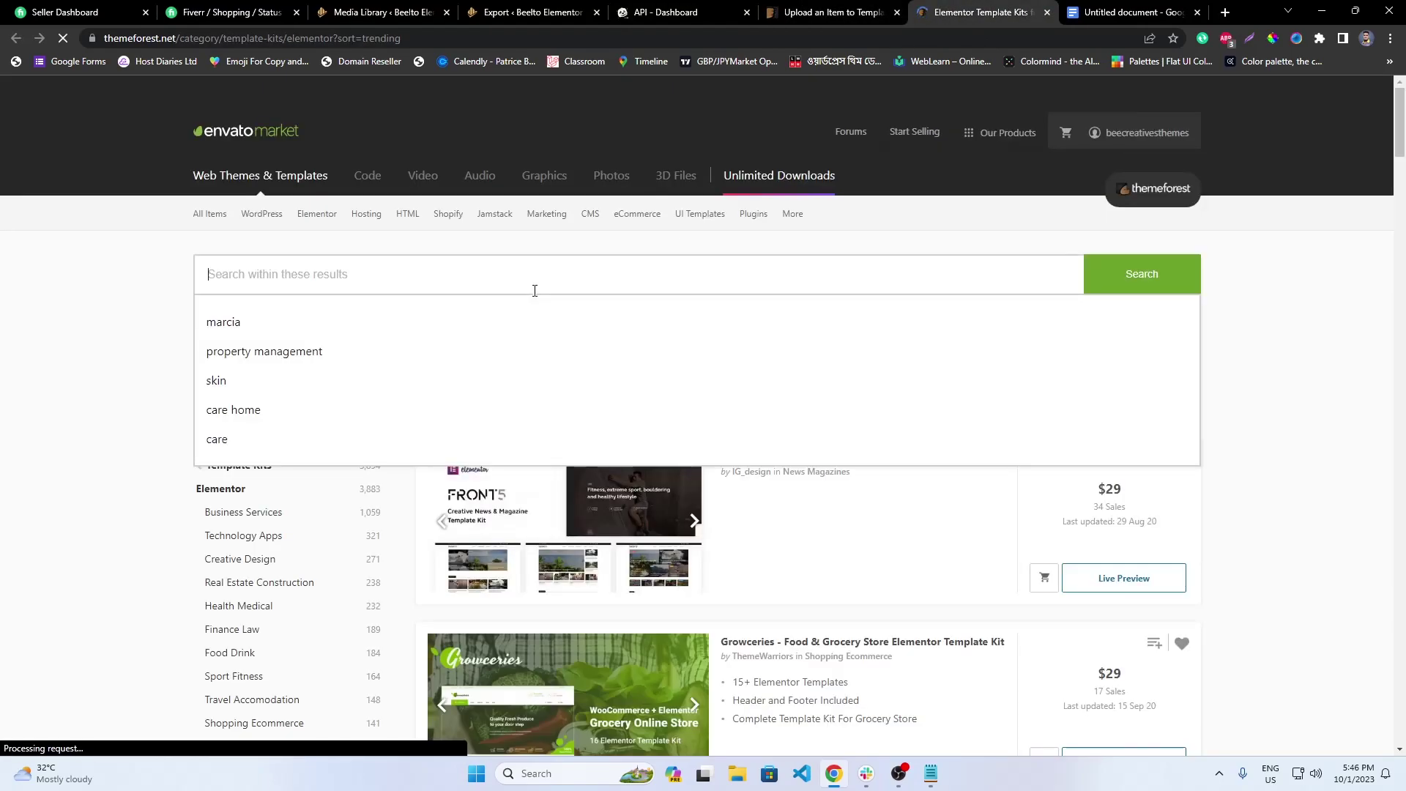
text(real est)
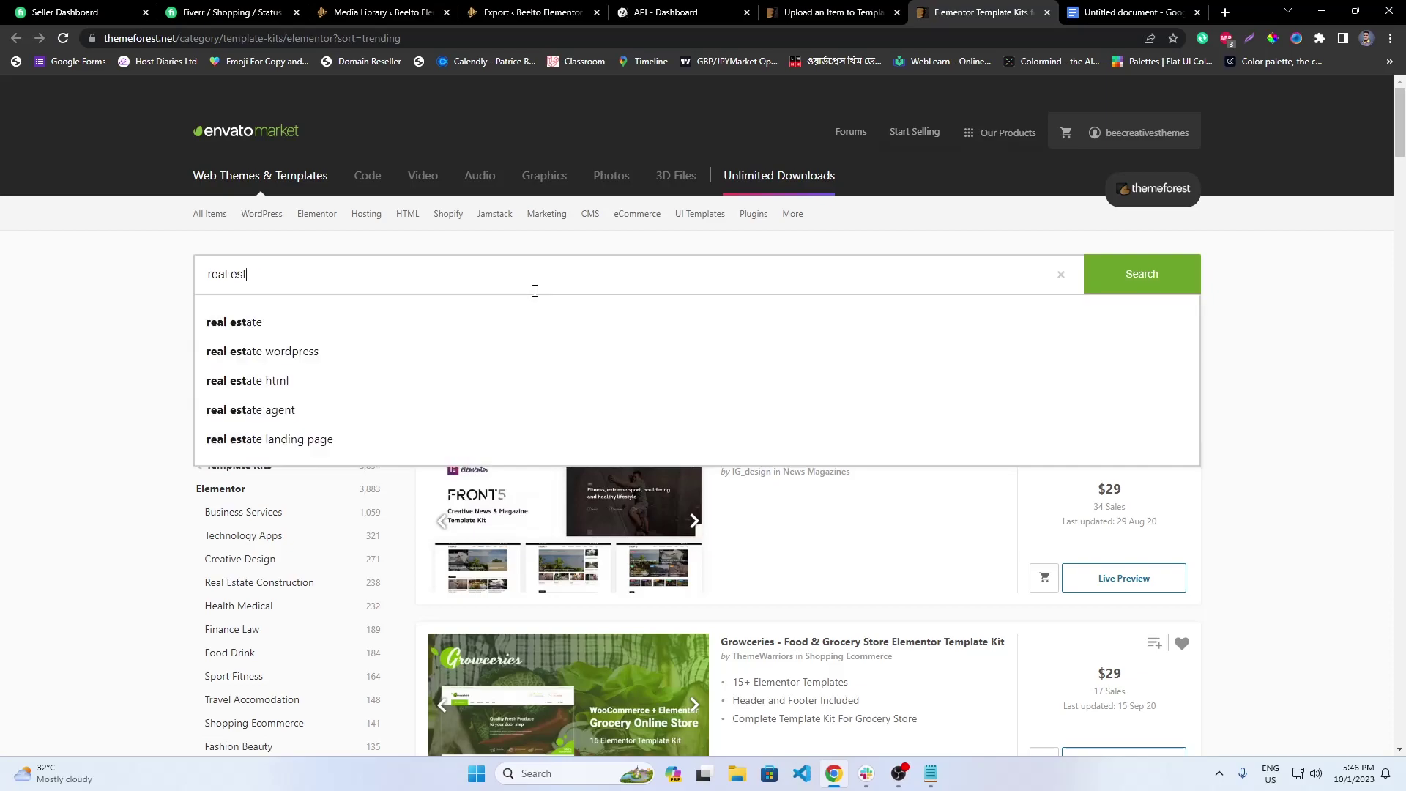
text(ate)
click(1120, 266)
scroll(1084, 410, down, 3)
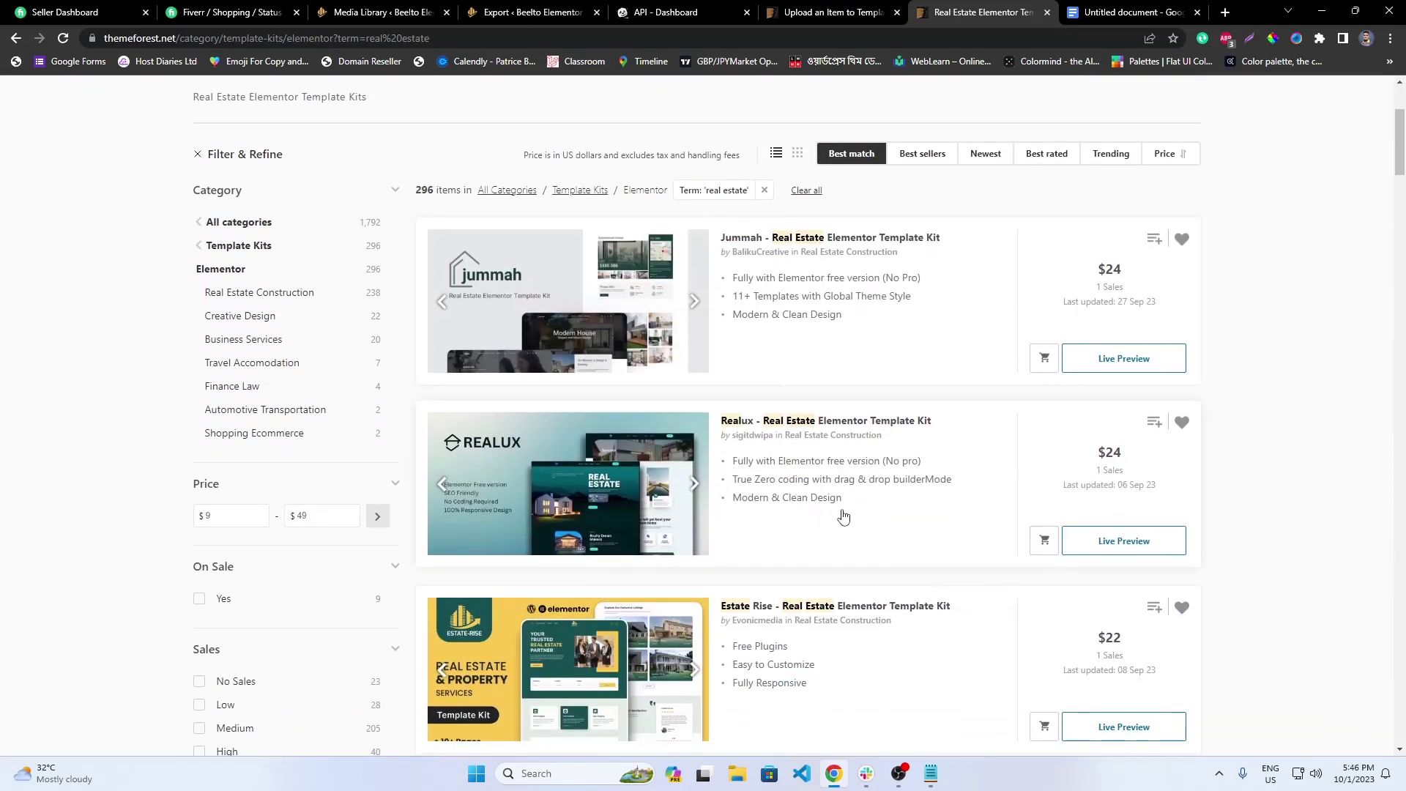
scroll(835, 513, down, 2)
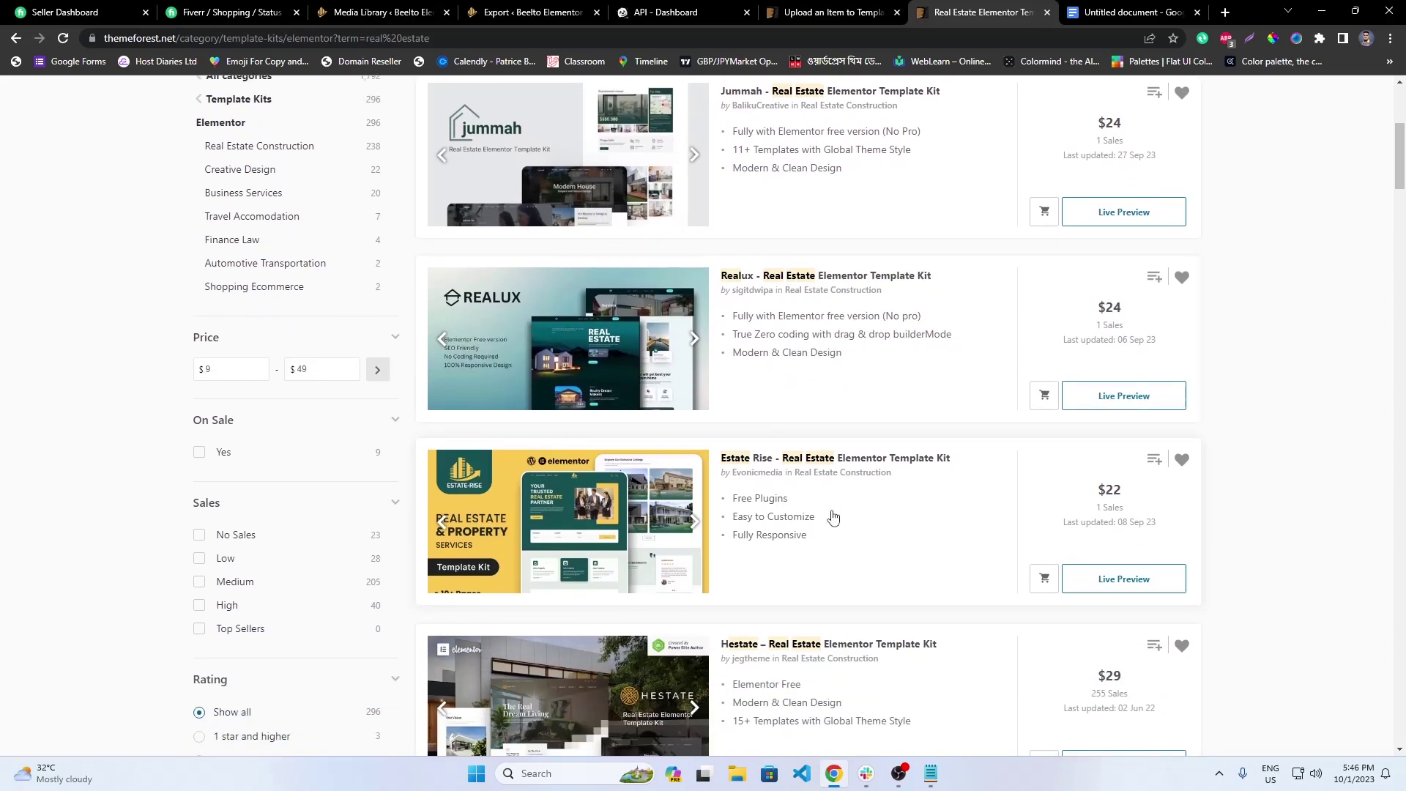
scroll(906, 526, down, 3)
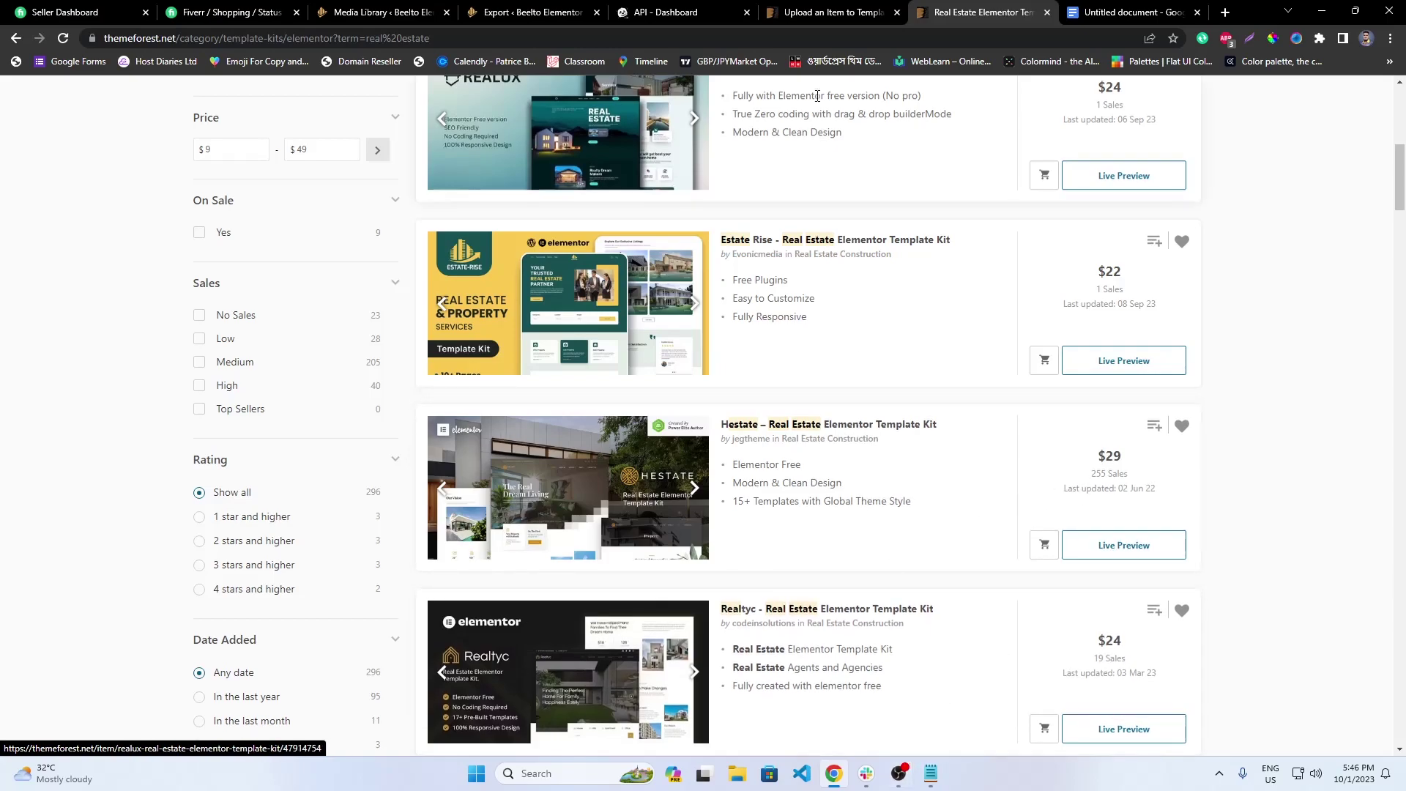
- Check the list of templates included in the Beelto kit in its WordPress admin
click(833, 13)
click(459, 417)
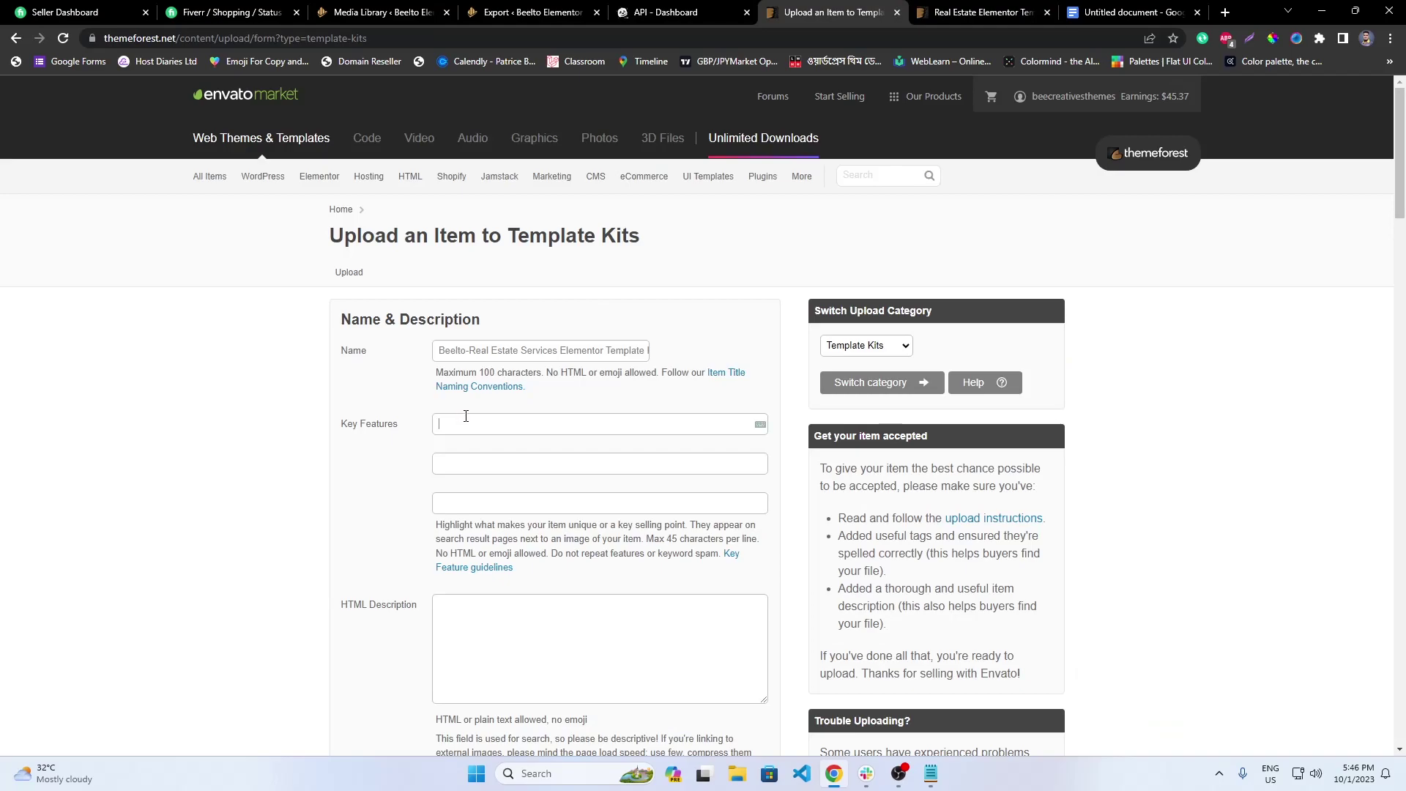
click(512, 13)
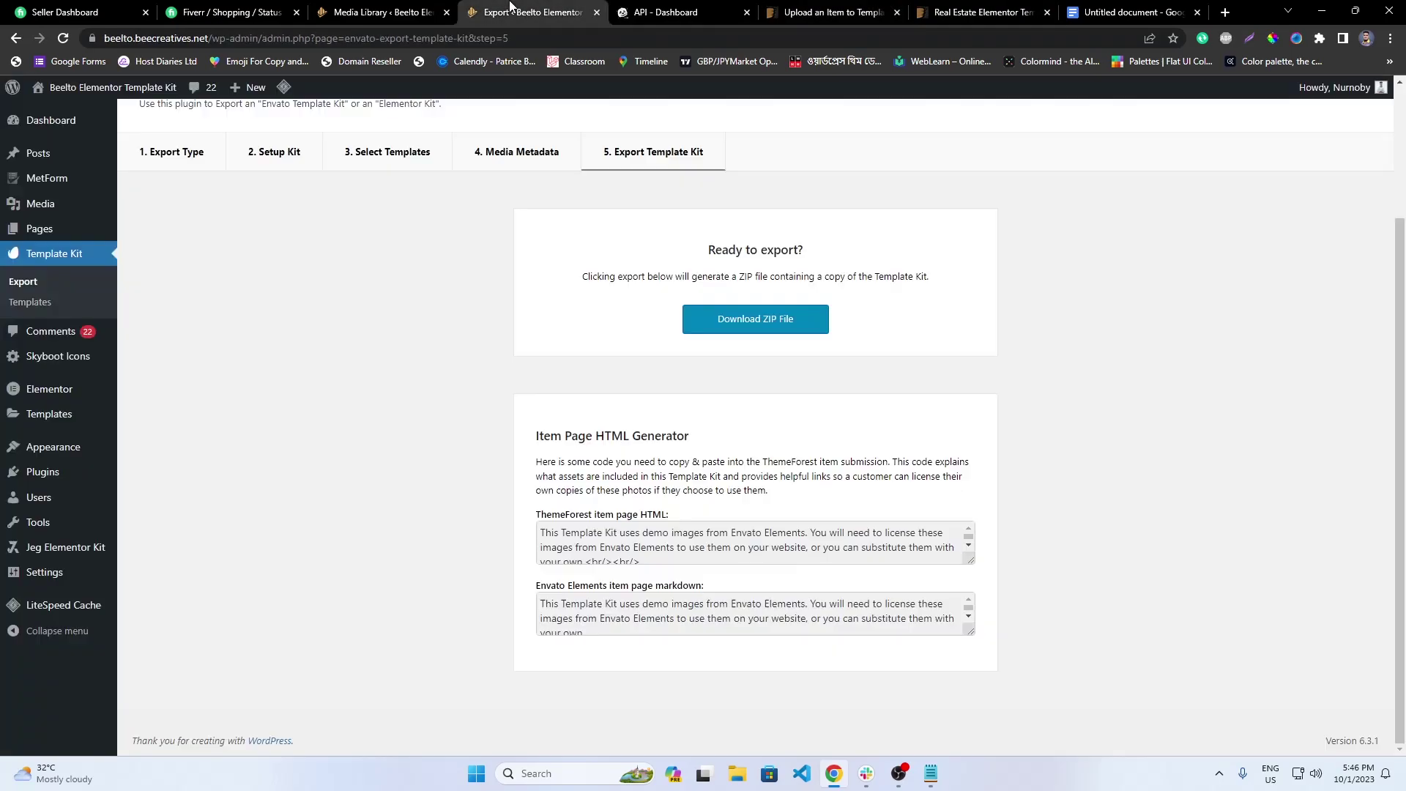
click(42, 307)
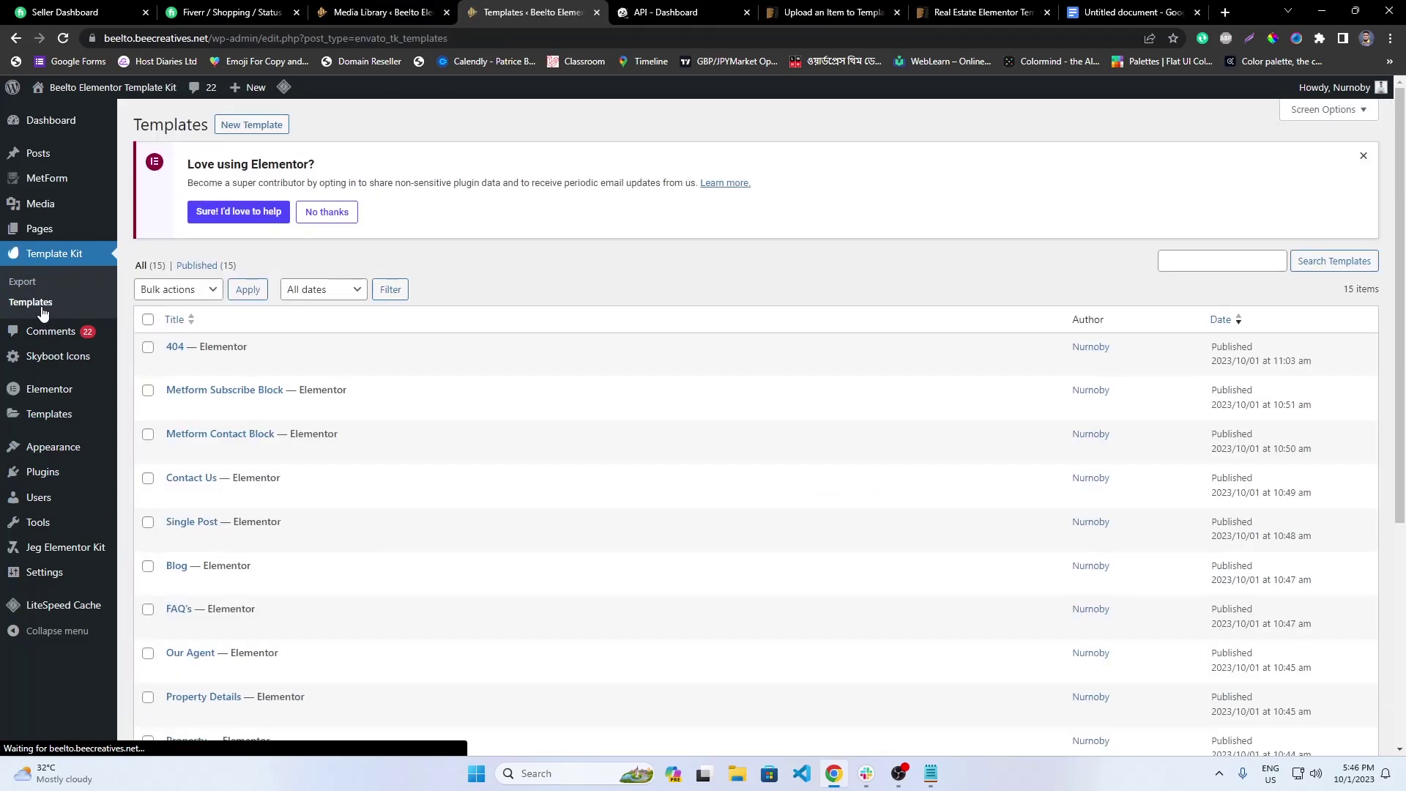
scroll(218, 337, down, 5)
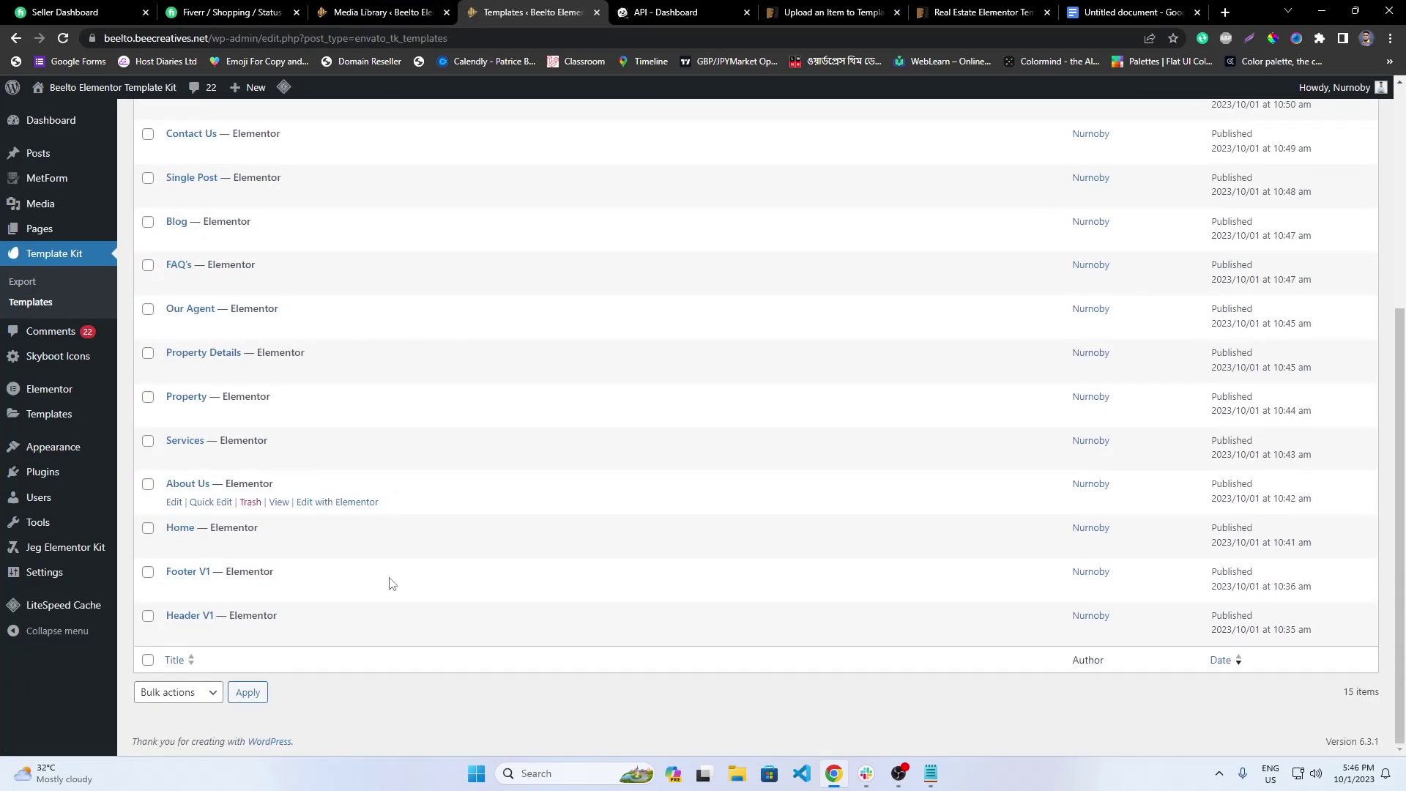
mouse_move(928, 779)
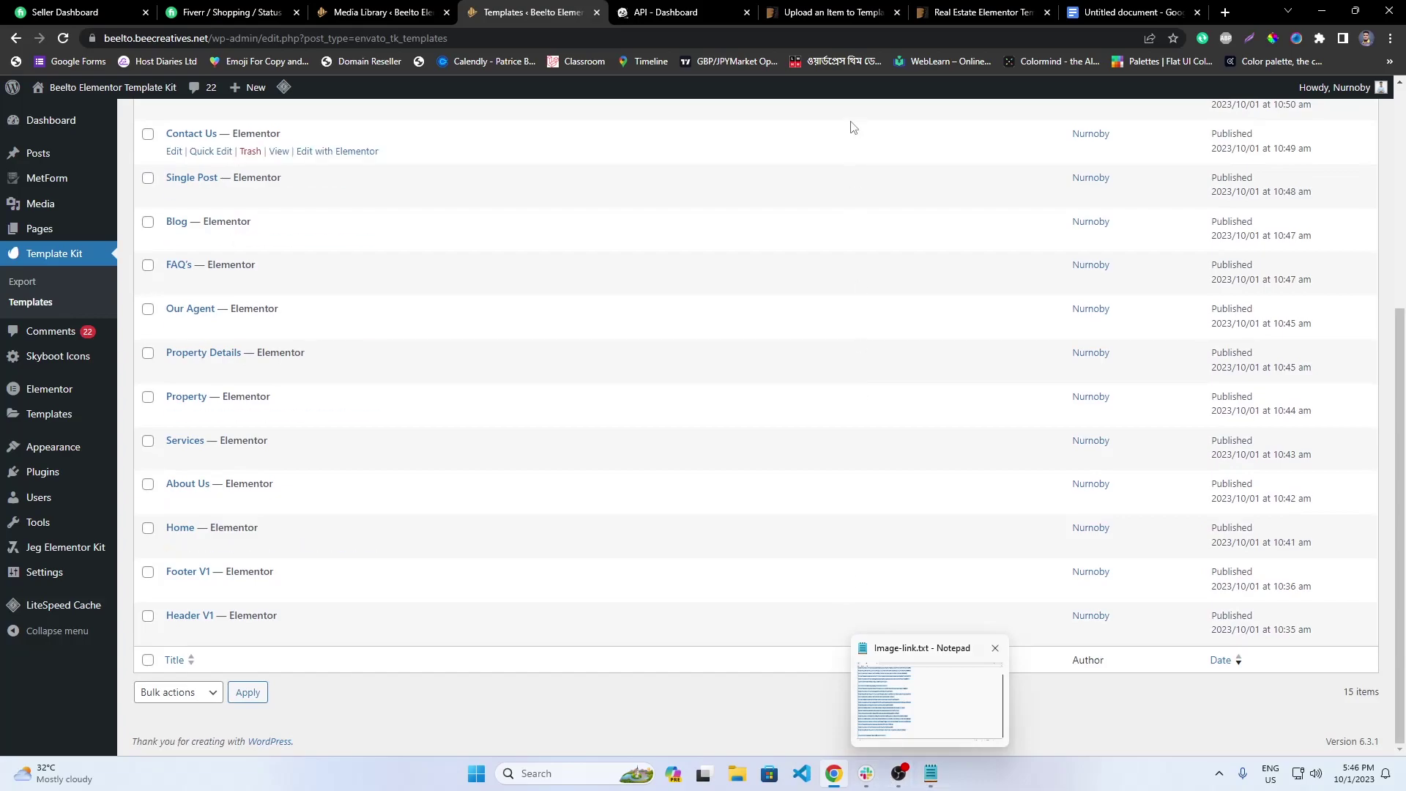
- Enter "16+ Reay Made Templates with Global Style" as the first key feature in the upload form
click(939, 9)
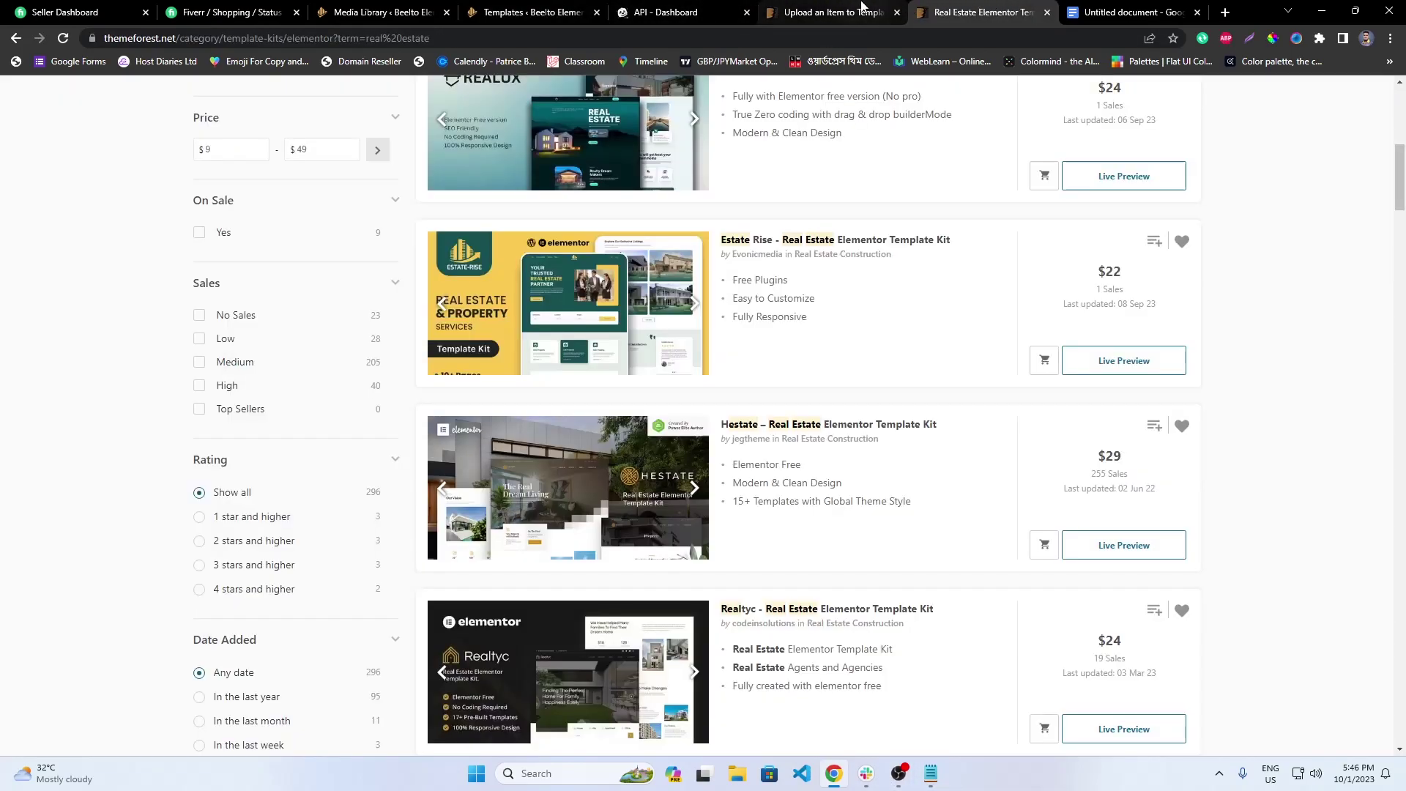
click(835, 12)
text(16)
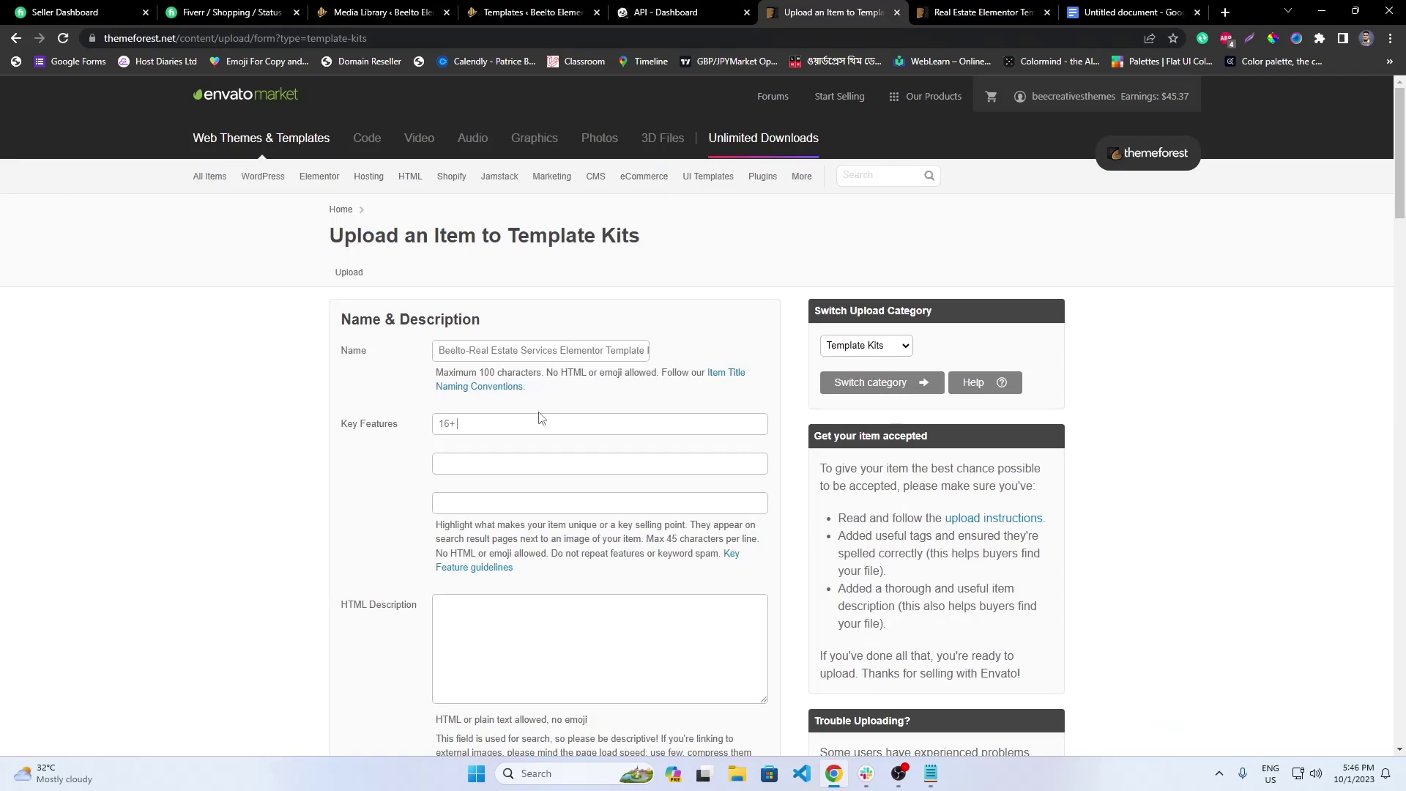
text(+ Reay Made Templates with Global Style)
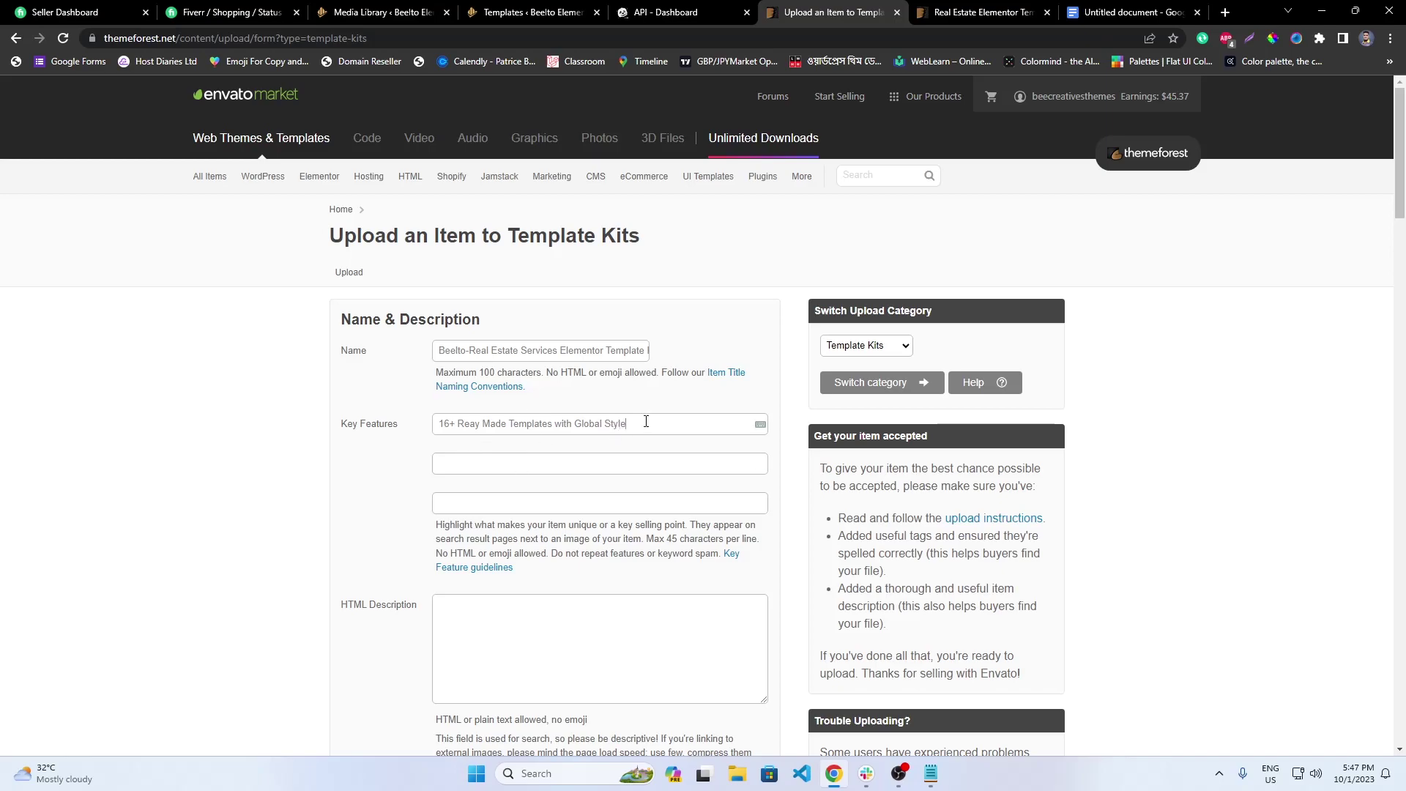
- Replace the first key feature with "Ready for Real Estate Services"
drag(646, 425, 278, 393)
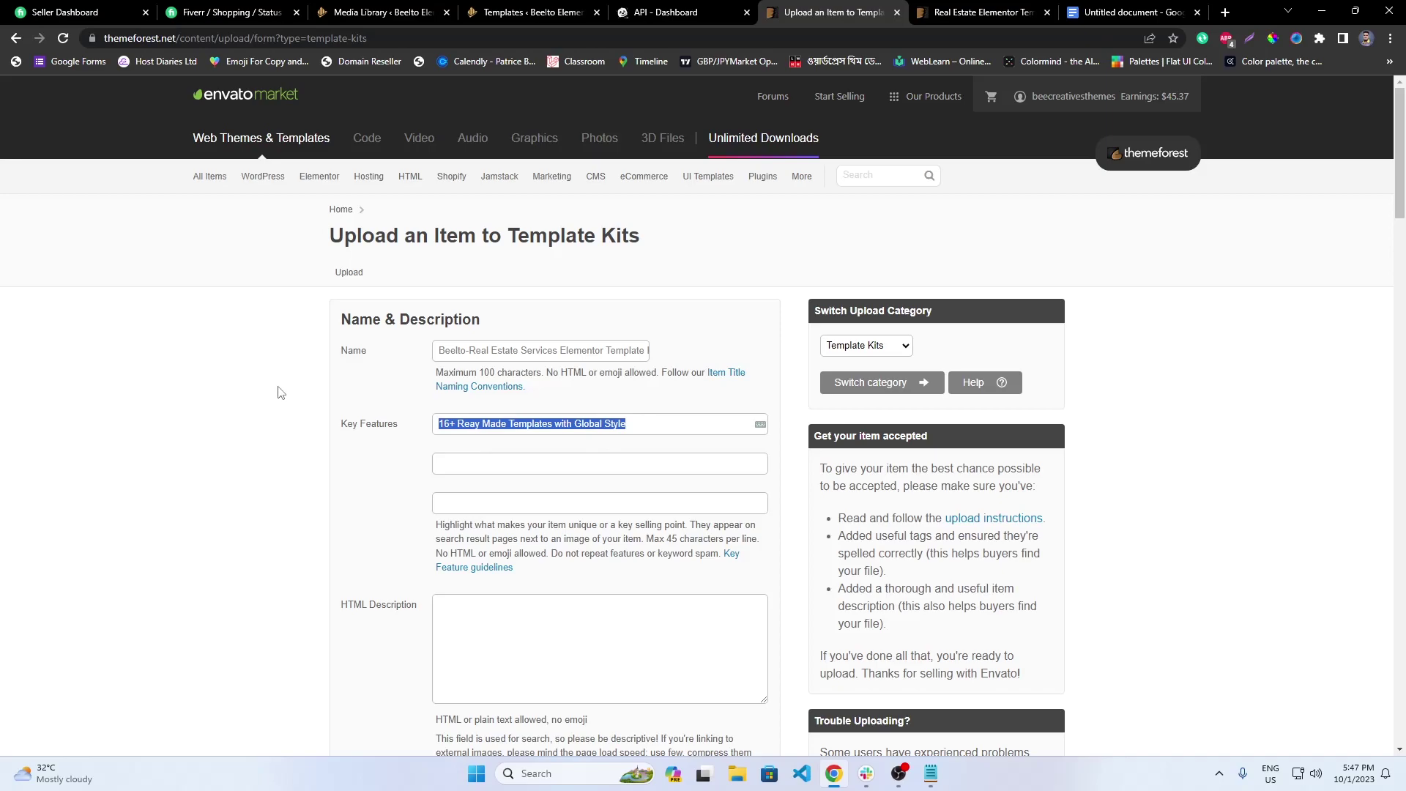
text(Made for)
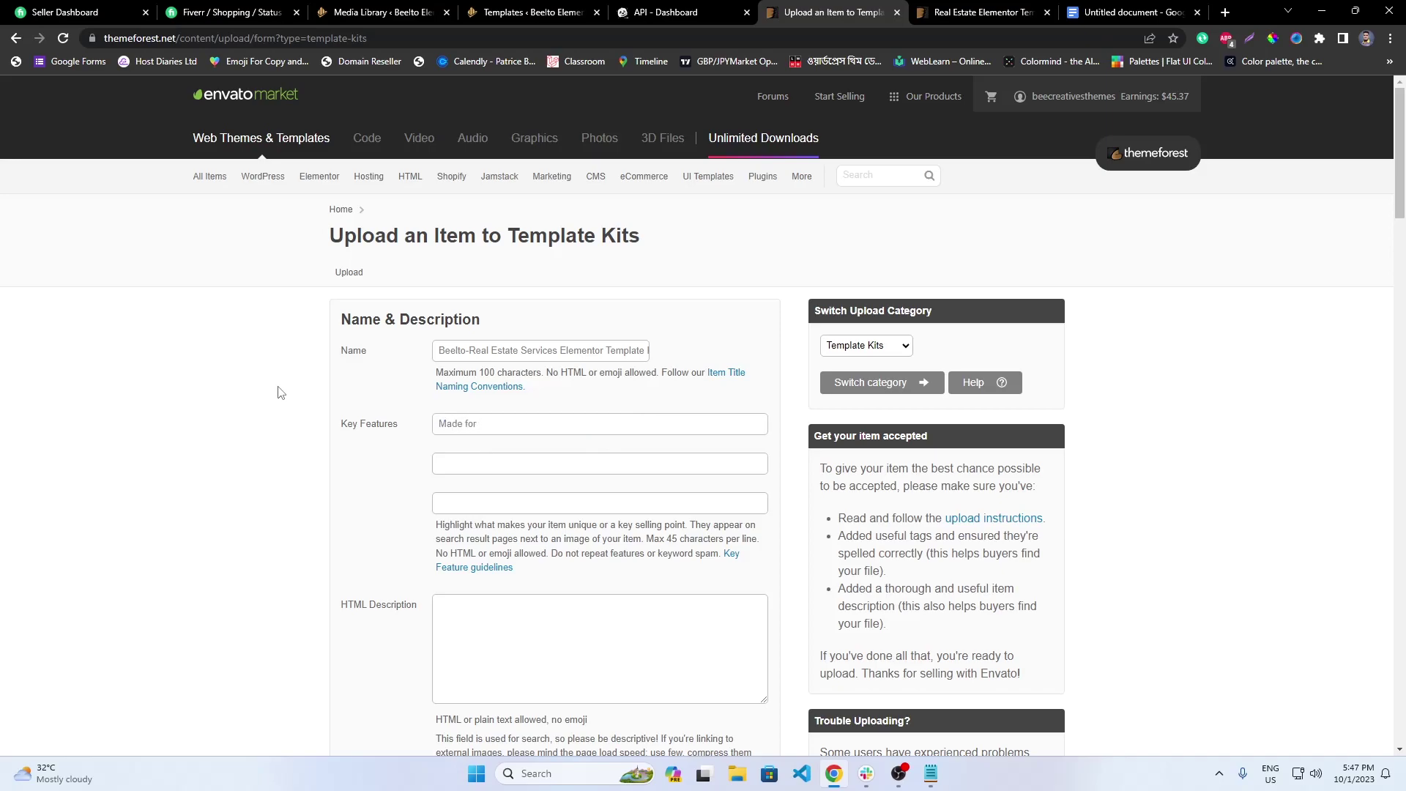
key(BackSpace)
key(BackSpace)
key(BackSpace)
key(BackSpace)
key(BackSpace)
key(BackSpace)
key(BackSpace)
key(BackSpace)
text(Re)
text(ady for)
text( Real E)
text(staste )
text(ate)
text( Serv)
- Recheck the competing kits' features and shorten the first key feature to "Ready for Real Estate"
click(486, 461)
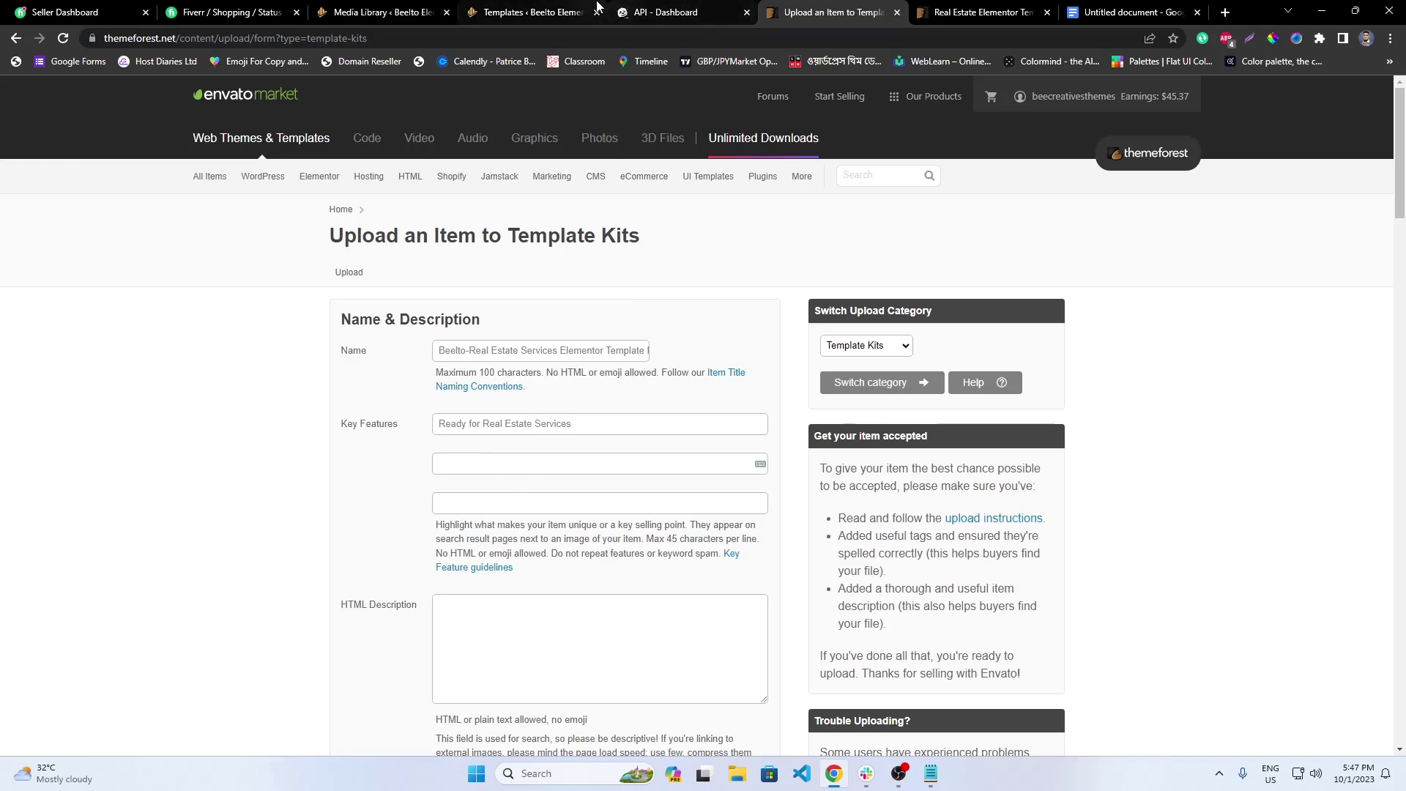
click(960, 12)
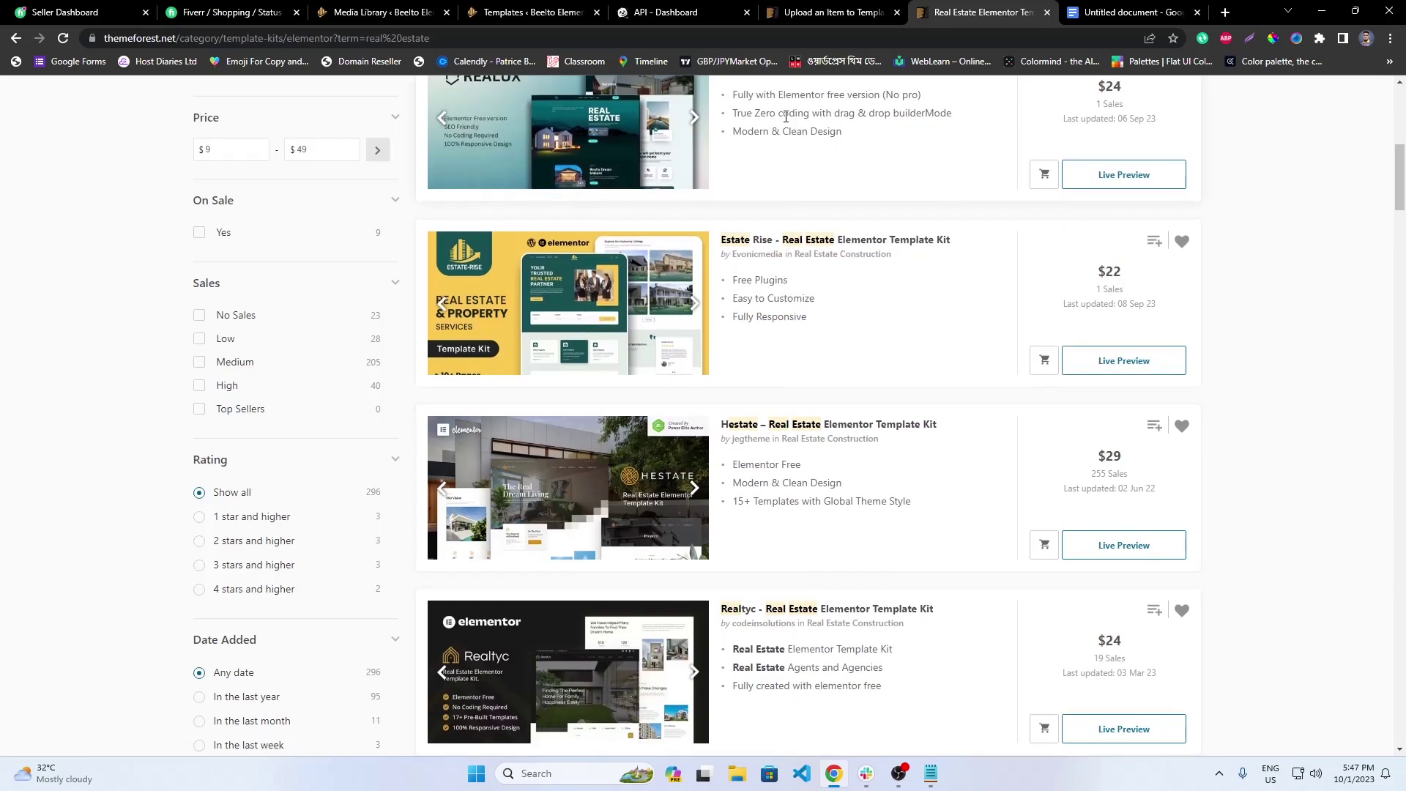
click(831, 11)
drag(469, 424, 628, 423)
click(659, 428)
key(BackSpace)
key(Tab)
key(shift+Tab)
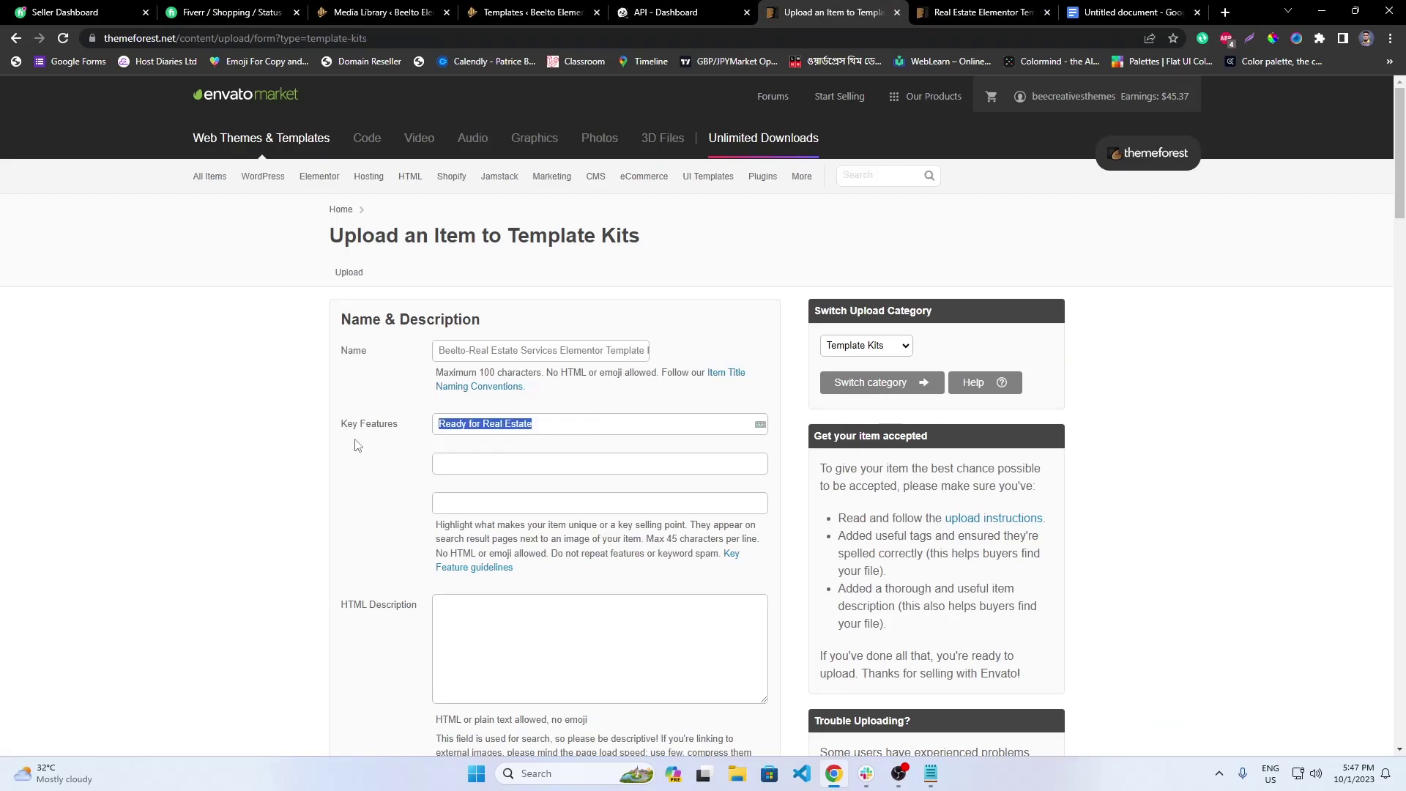
- Set the first key feature to "Modern & Clean Design" and leave the second one empty
text(Modern & C)
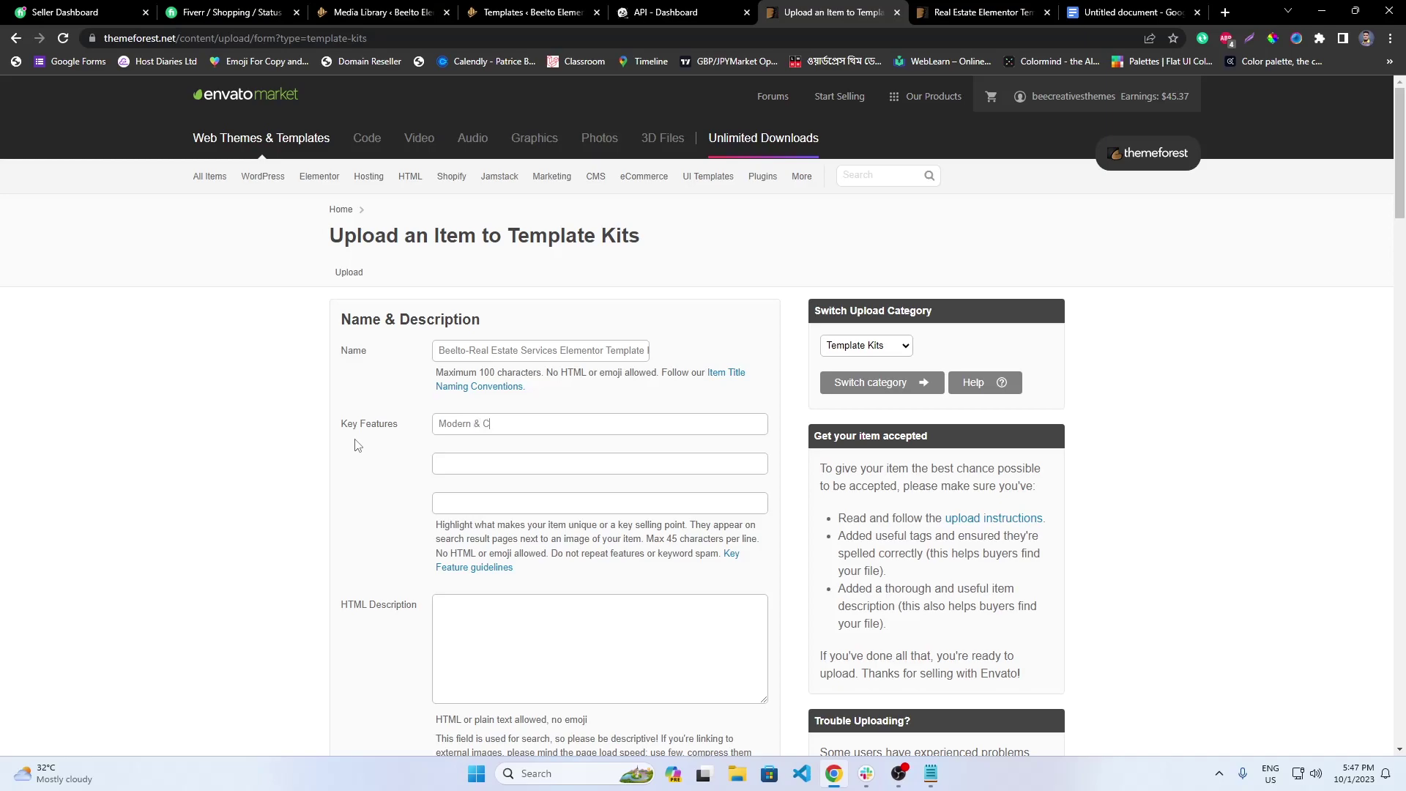
text(learnDesign)
click(531, 466)
text(N)
key(BackSpace)
key(BackSpace)
key(BackSpace)
key(BackSpace)
- Enter "No Premium Plugin Required" as the third key feature
click(526, 500)
text(No)
text( Premium )
text(Plauig)
key(BackSpace)
key(BackSpace)
key(BackSpace)
key(BackSpace)
text(ugin Requiresdd)
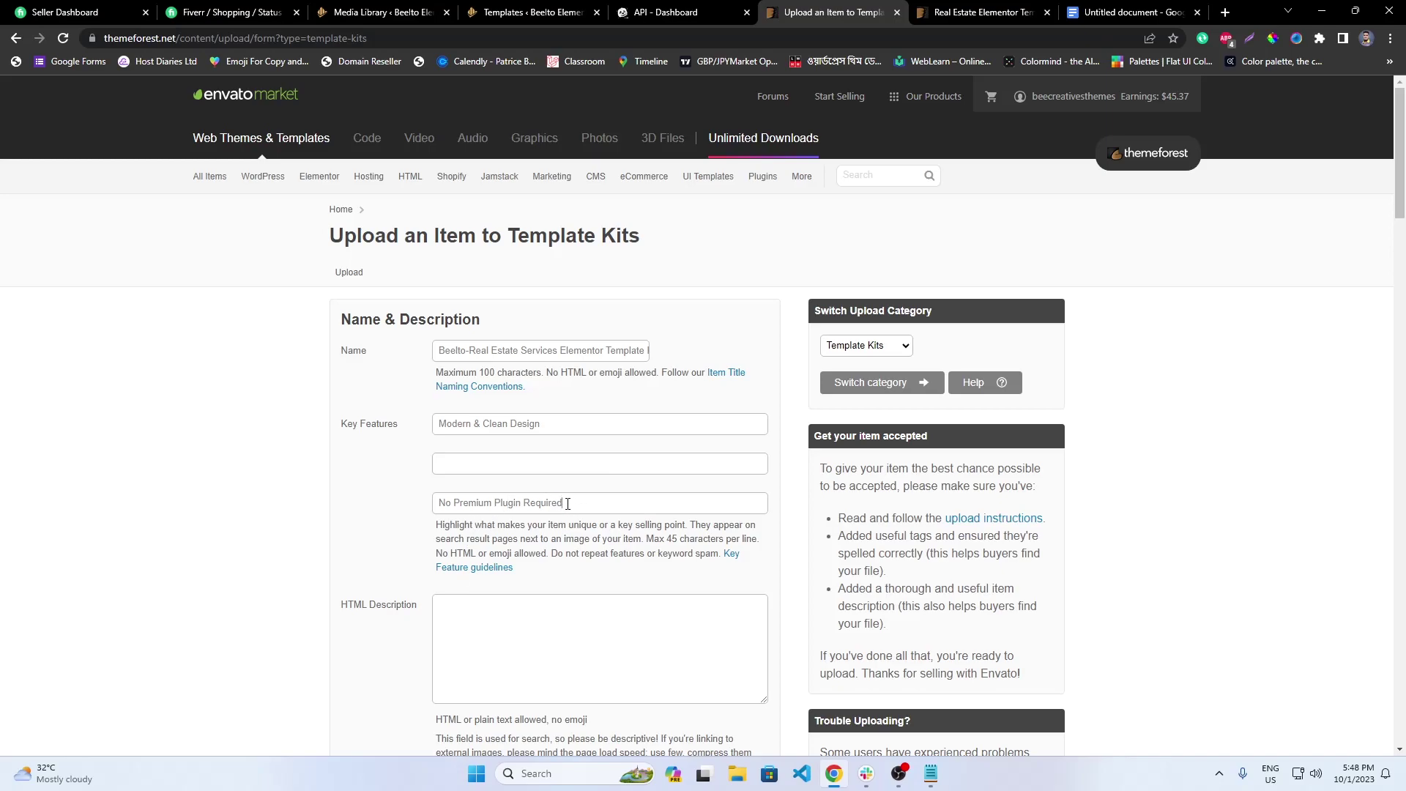
- Replace the third key feature with "Elementor Free"
drag(569, 507, 441, 513)
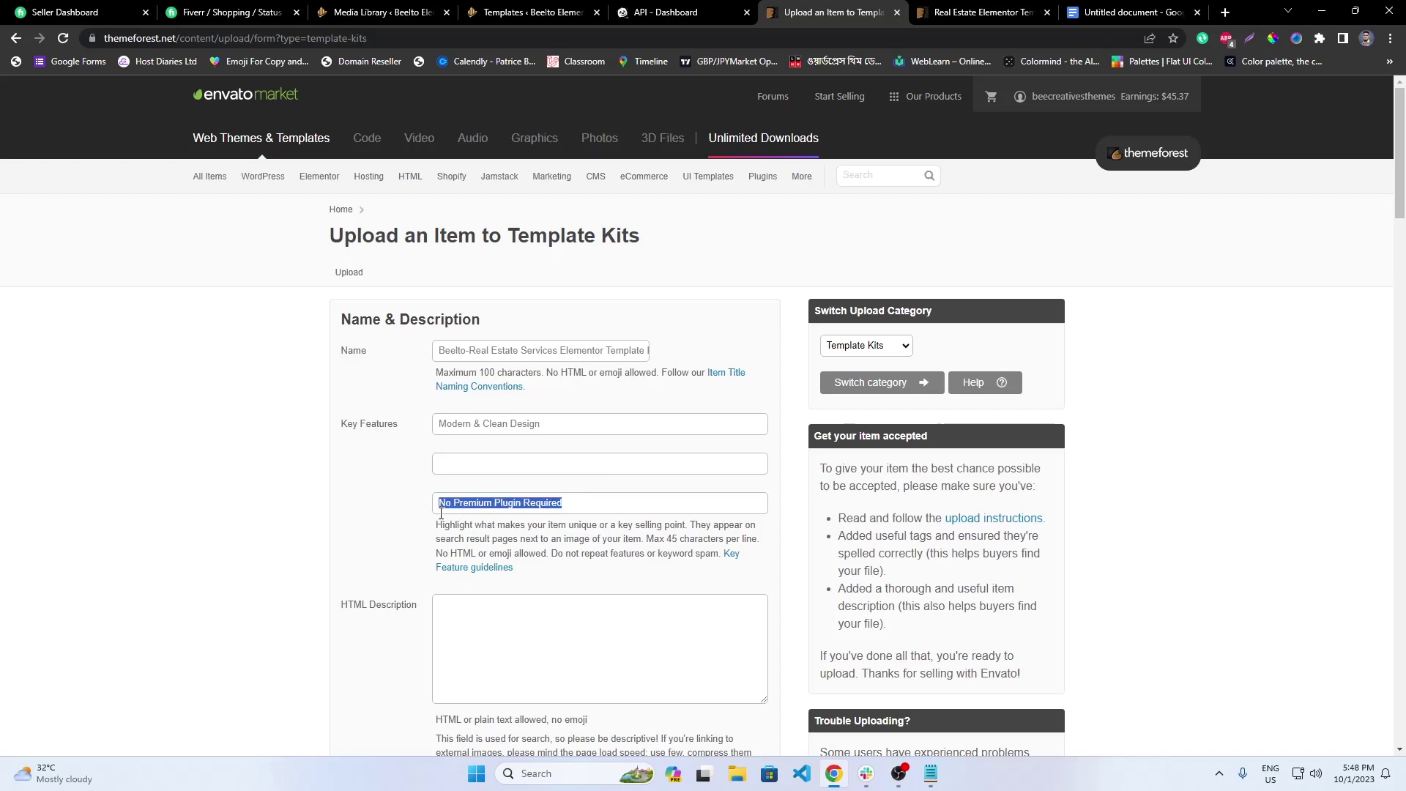
click(531, 462)
text(Elemen)
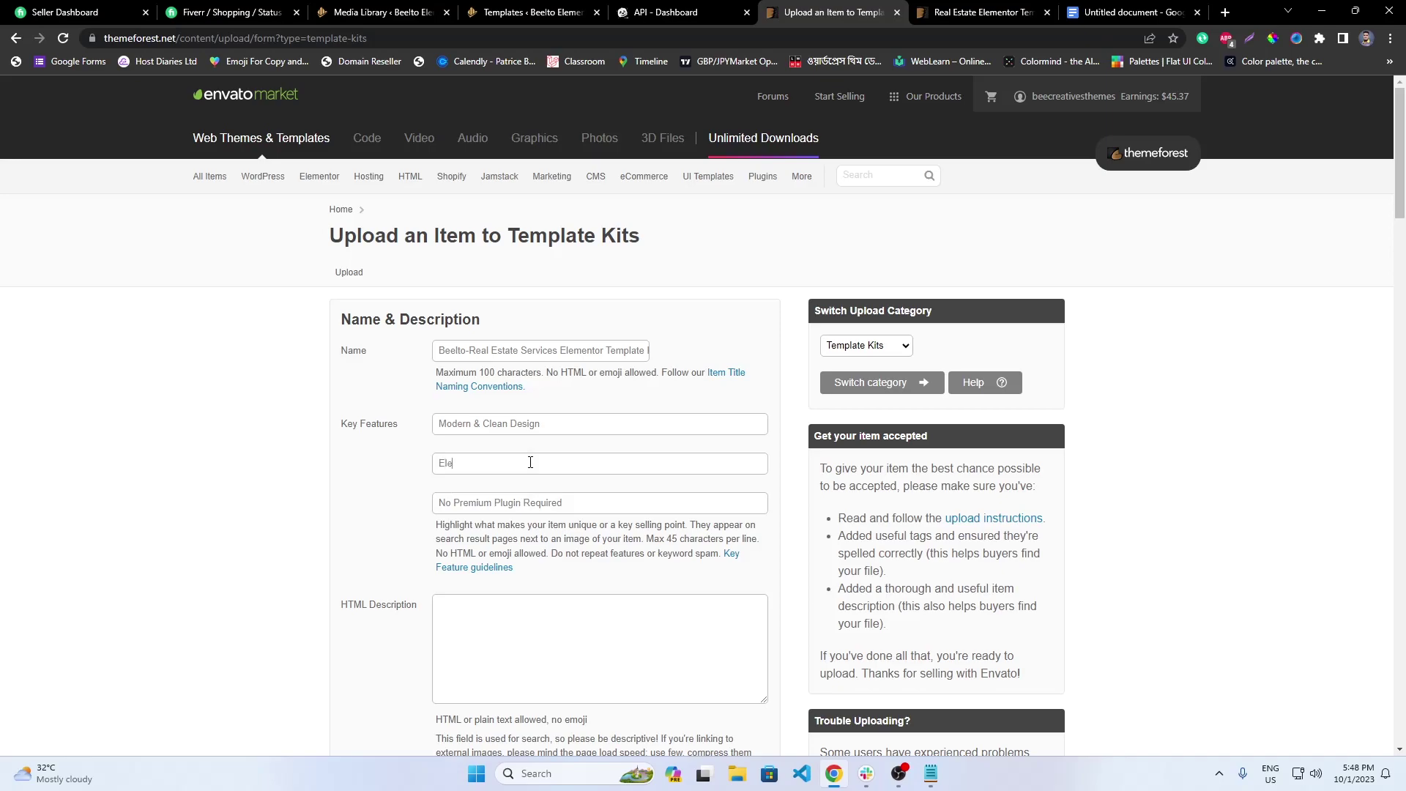
drag(582, 504, 313, 505)
key(BackSpace)
text(ElemebntorFree)
drag(512, 504, 406, 513)
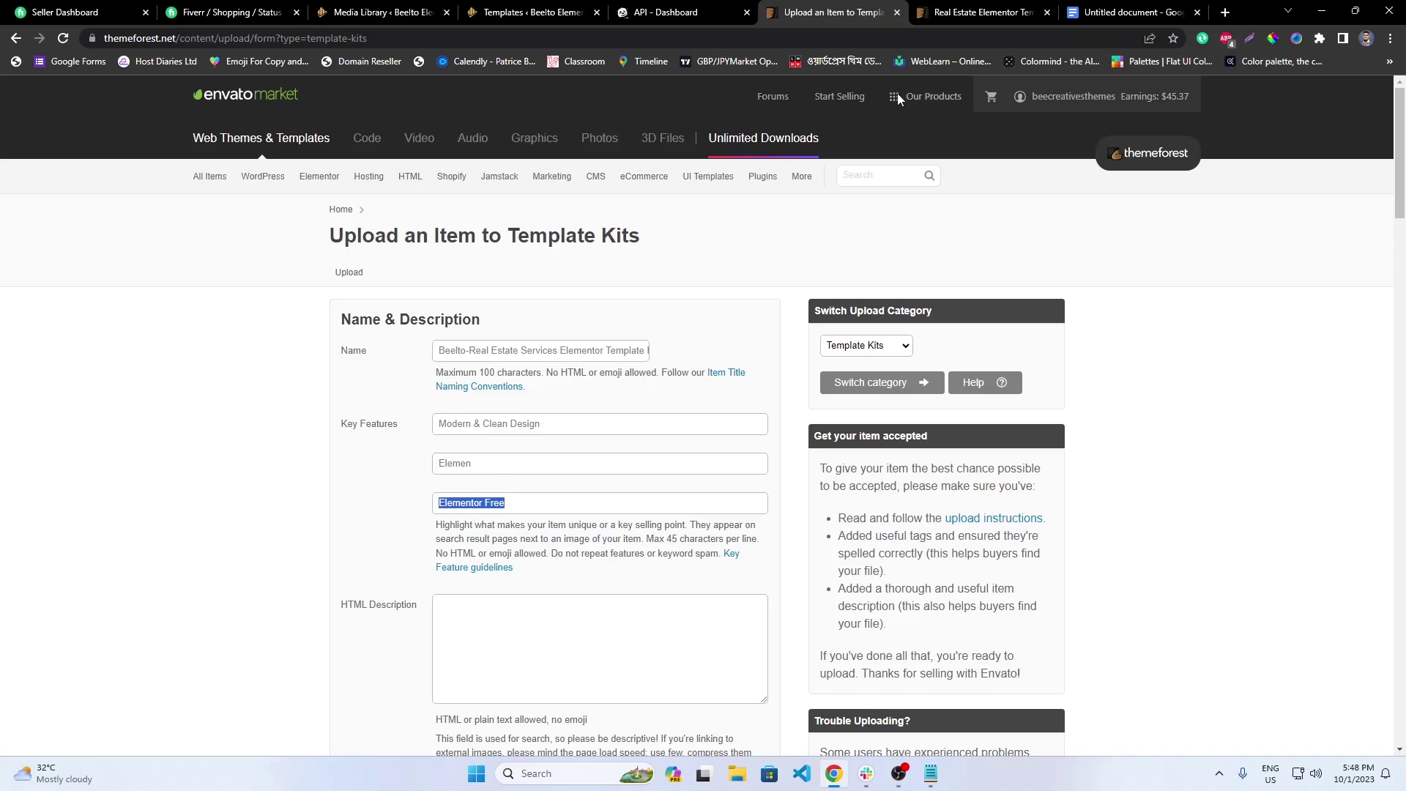
- Check the competing real estate kits' features again and set the second key feature to "Real Estate & Property"
click(974, 12)
scroll(805, 540, down, 3)
scroll(759, 540, down, 1)
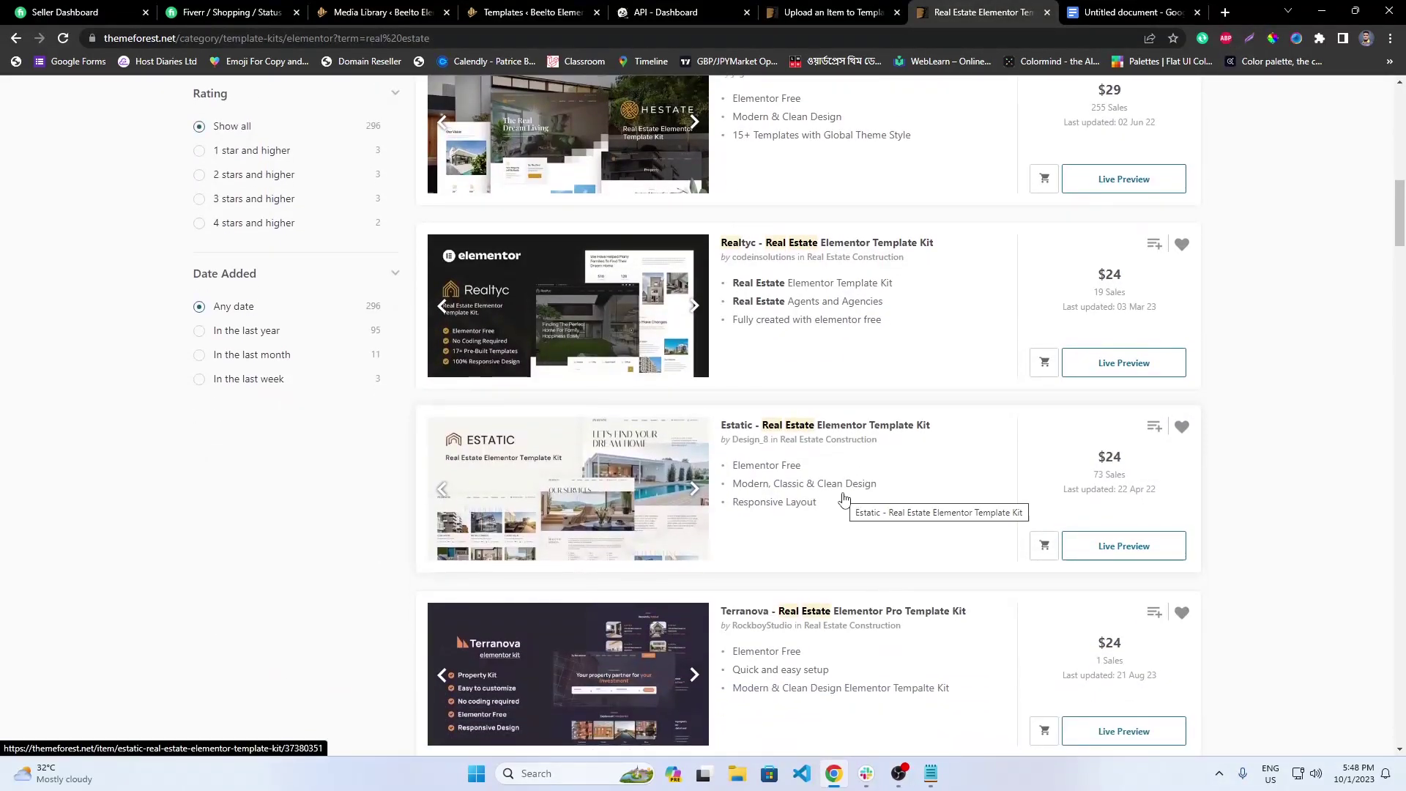
scroll(906, 476, down, 1)
scroll(907, 477, down, 4)
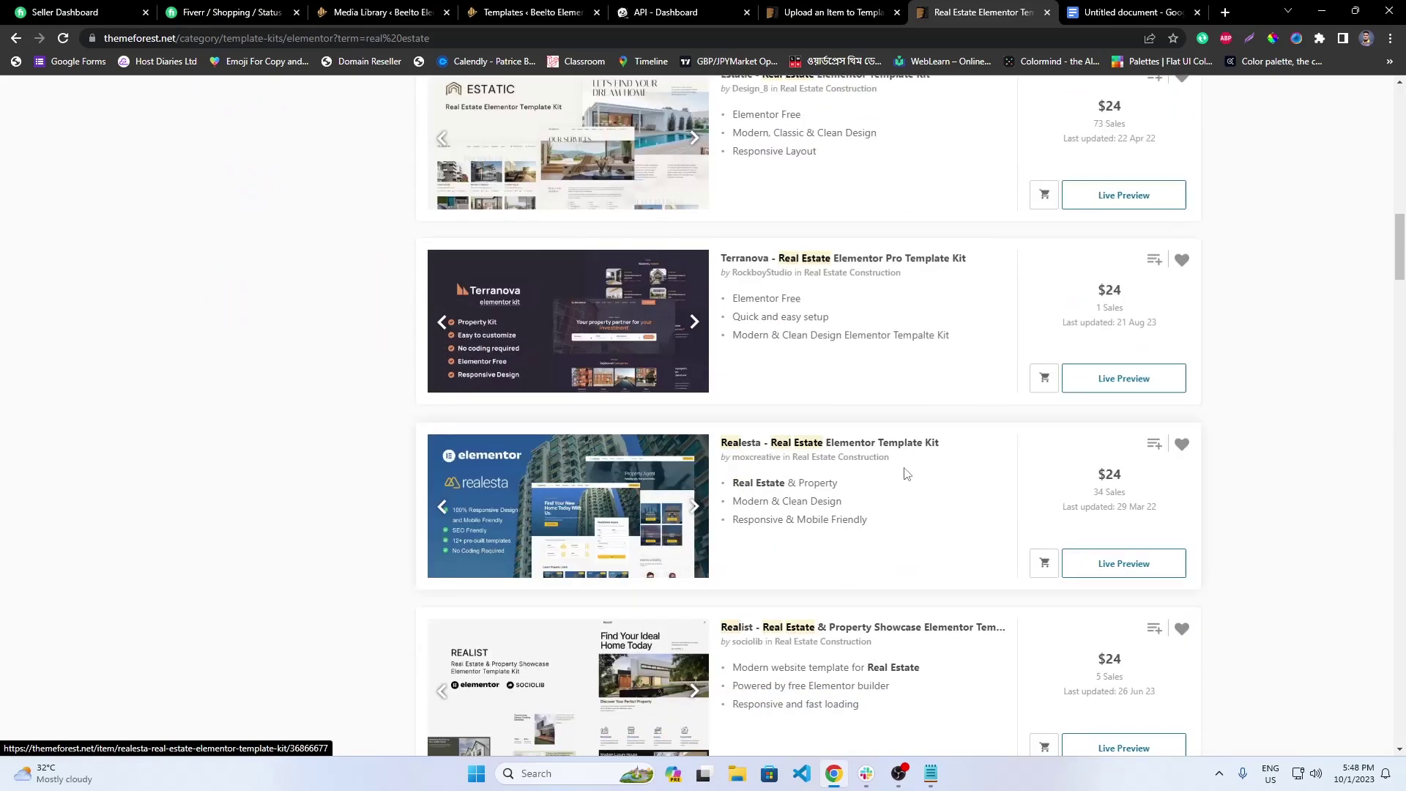
key(ctrl+shift+Tab)
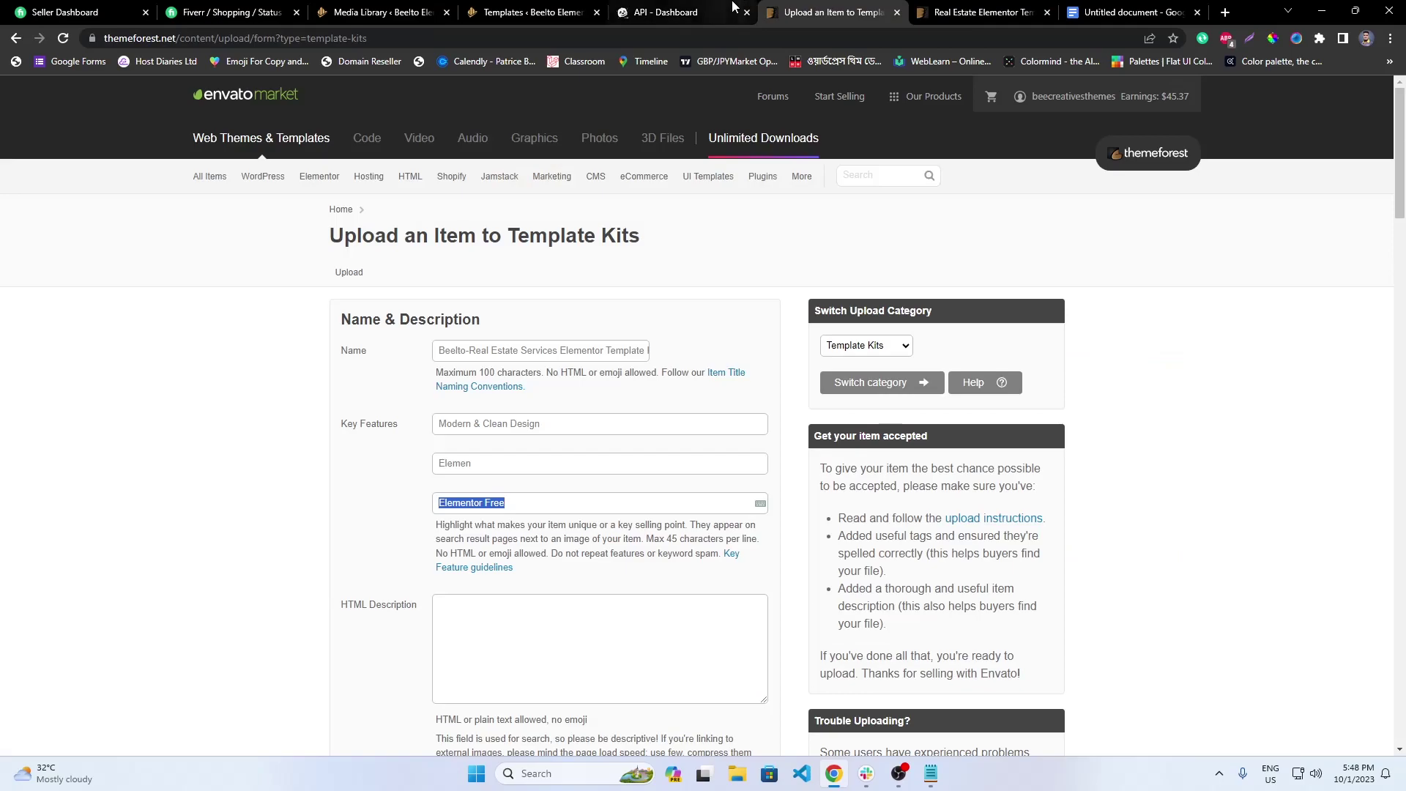
double_click(508, 465)
text(Real Estate)
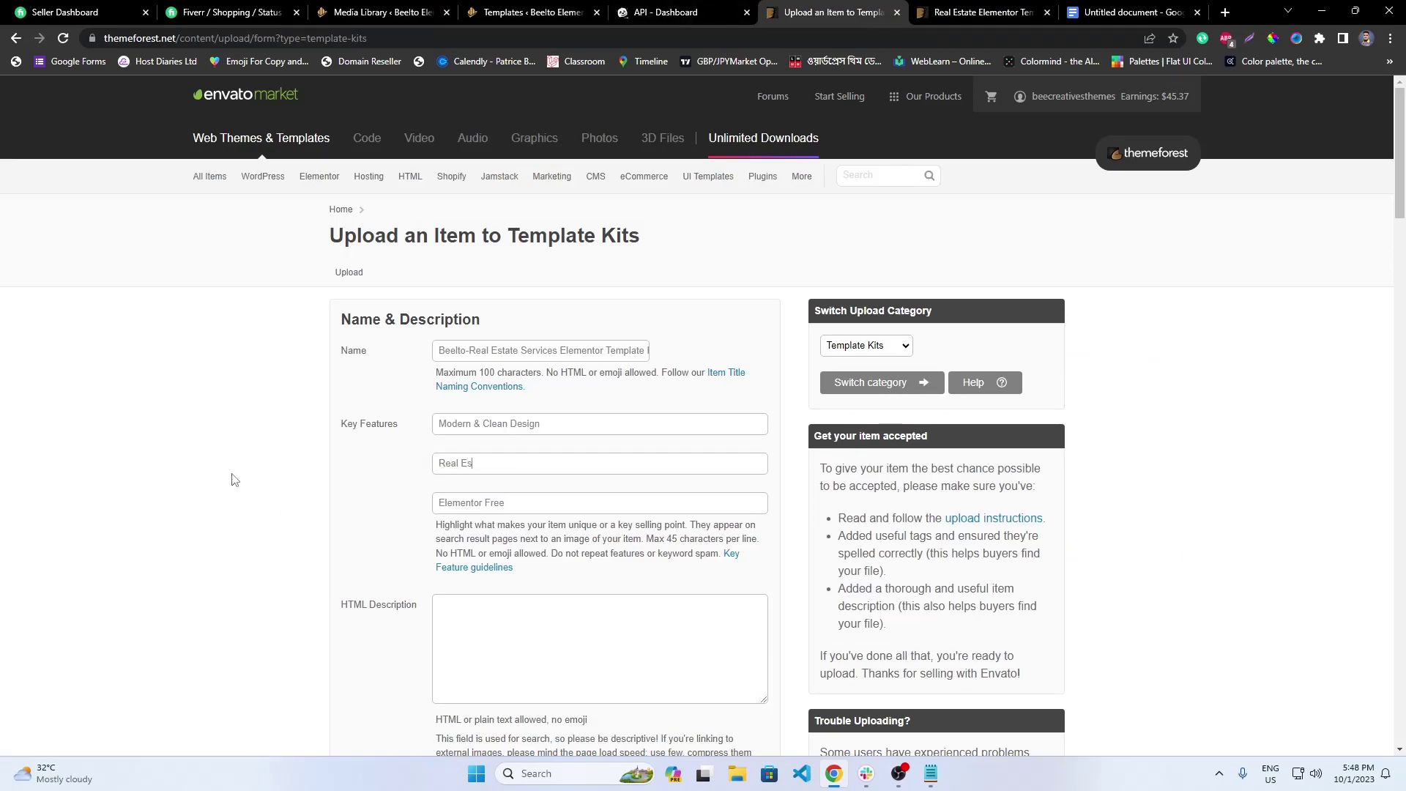
text( & propertyu)
key(BackSpace)
key(BackSpace)
key(BackSpace)
text(perty)
- Arrange the key features as "Real Estate & Property", "Modern & Clean Design" and "Elementor Free Plugin"
drag(559, 462, 288, 464)
drag(502, 460, 298, 430)
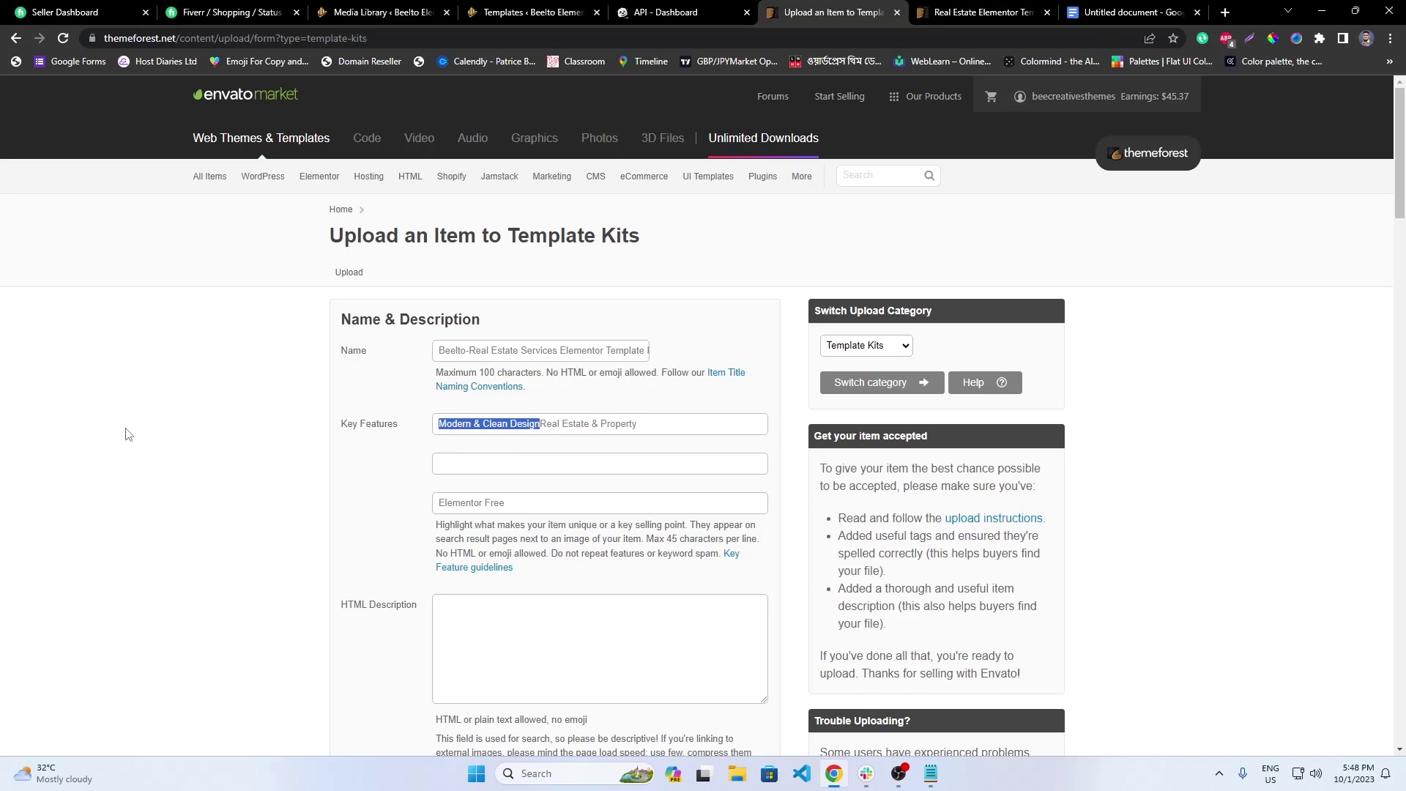
key(ctrl+x)
click(468, 472)
key(ctrl+v)
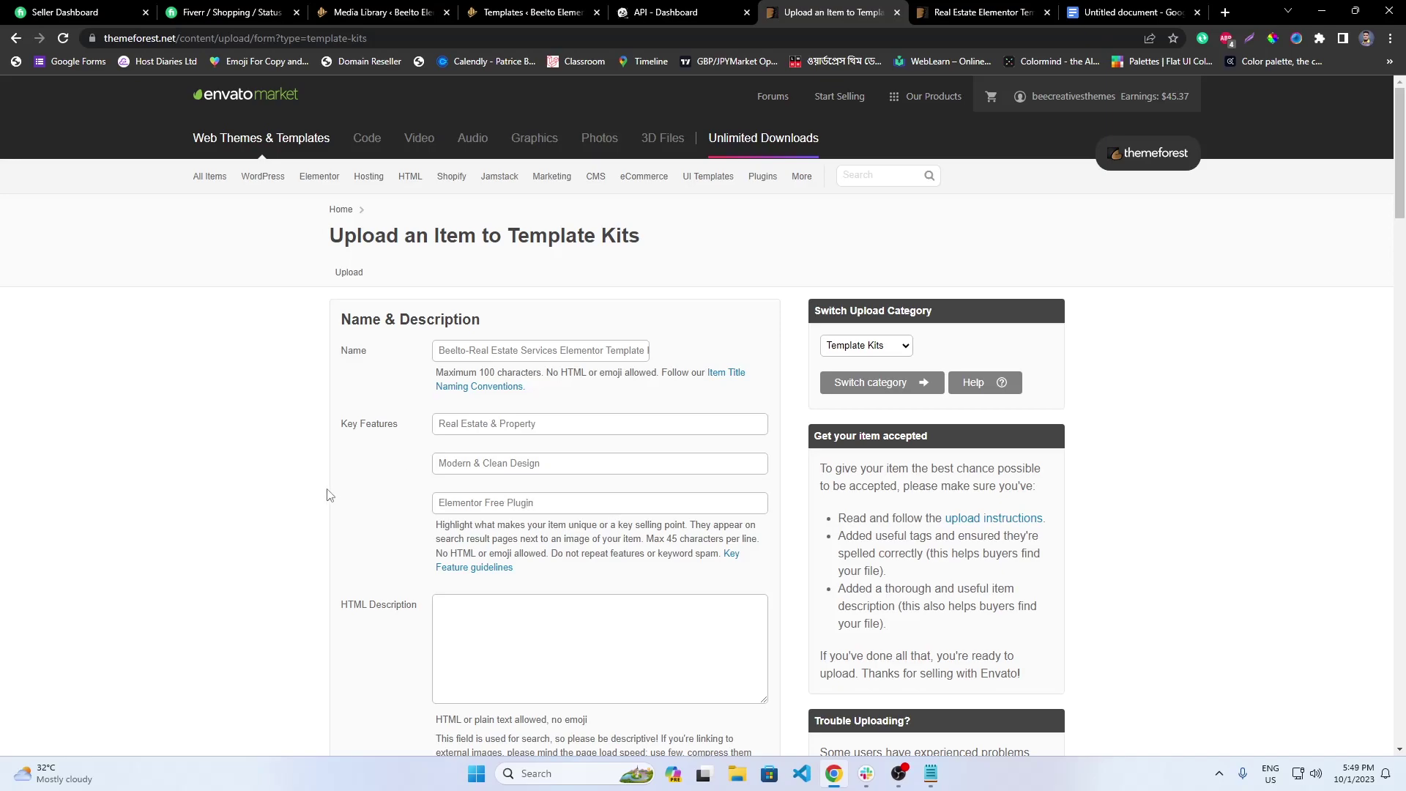
- Open the Marcia interior design kit from the author portfolio and examine how its item description is structured
scroll(562, 523, down, 5)
scroll(549, 495, up, 1)
click(609, 364)
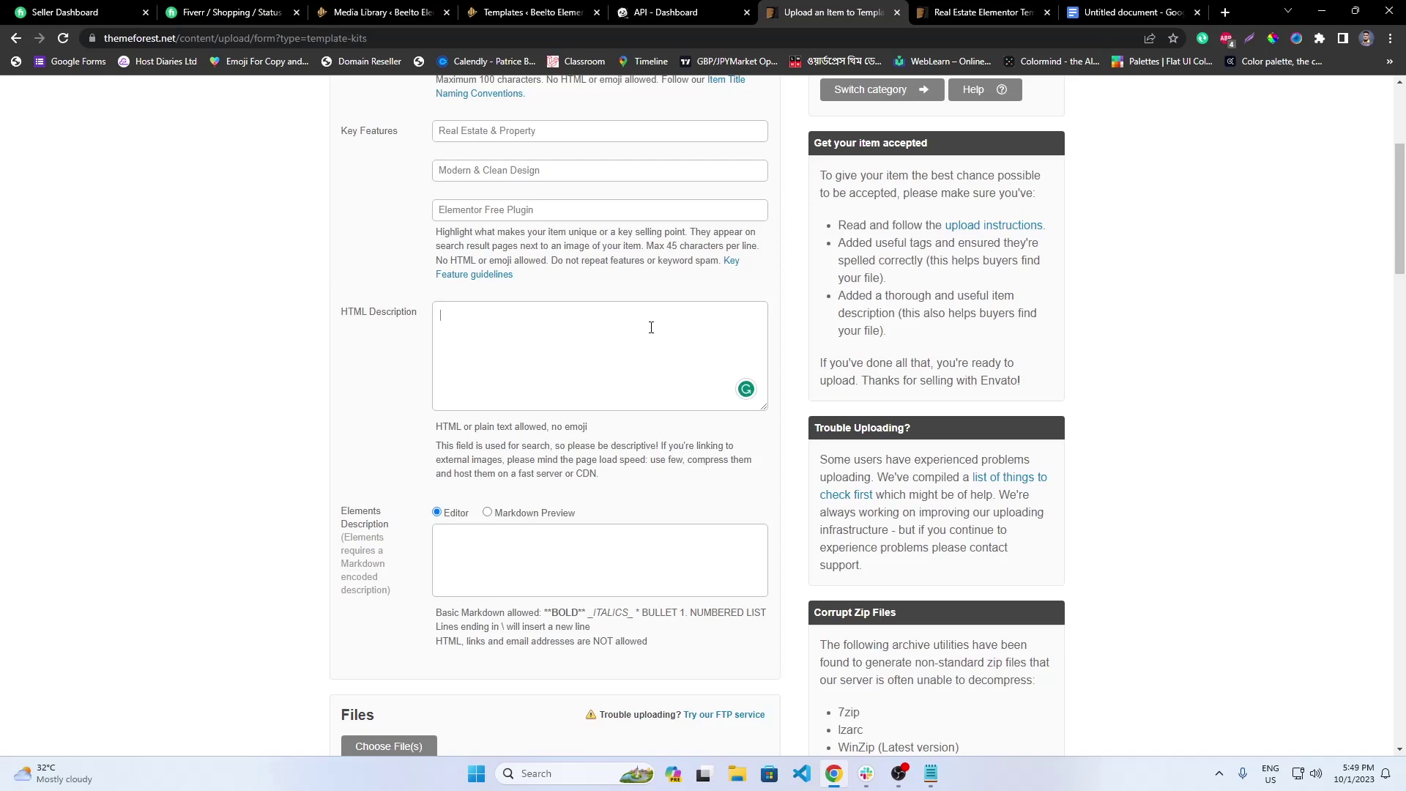
key(ctrl+Tab)
scroll(756, 370, up, 10)
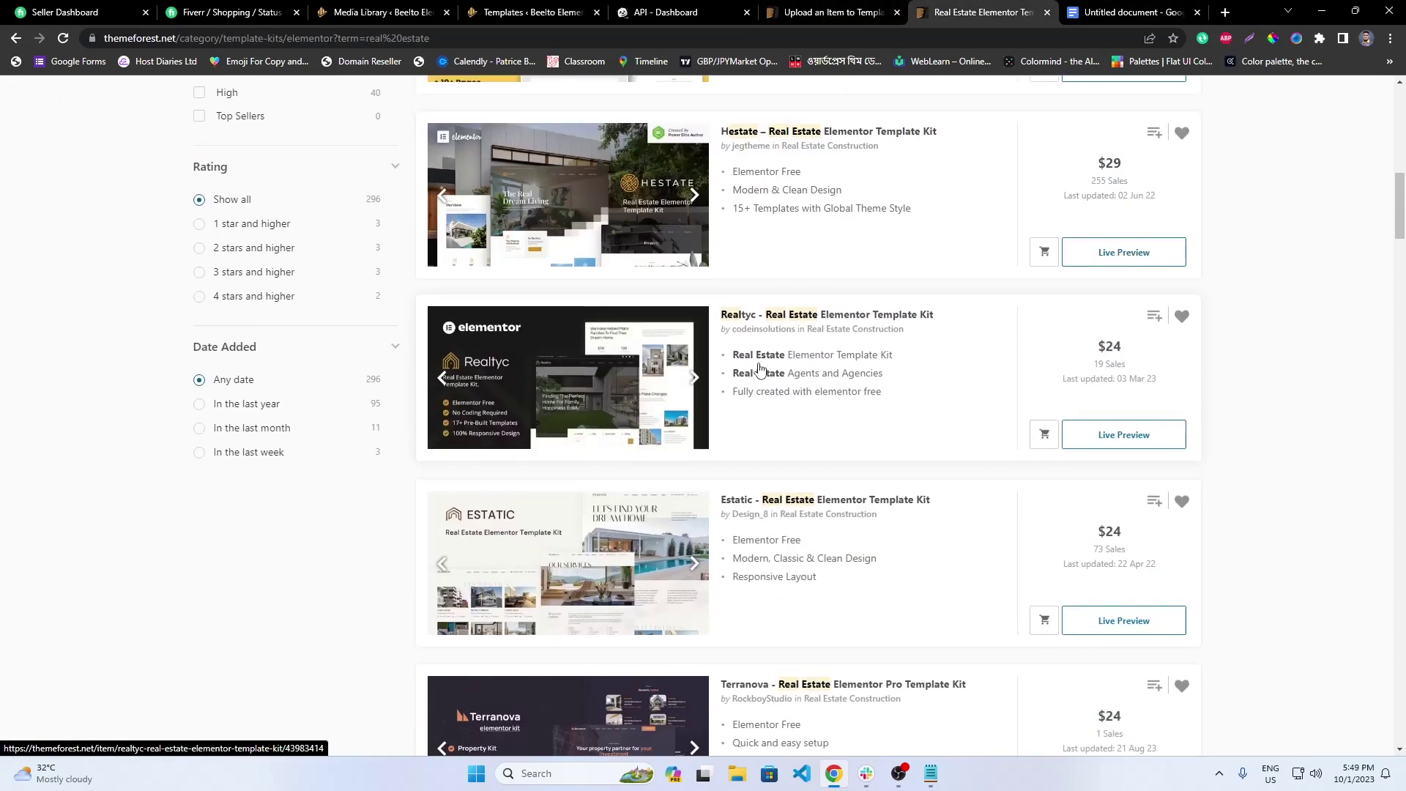
mouse_move(1120, 134)
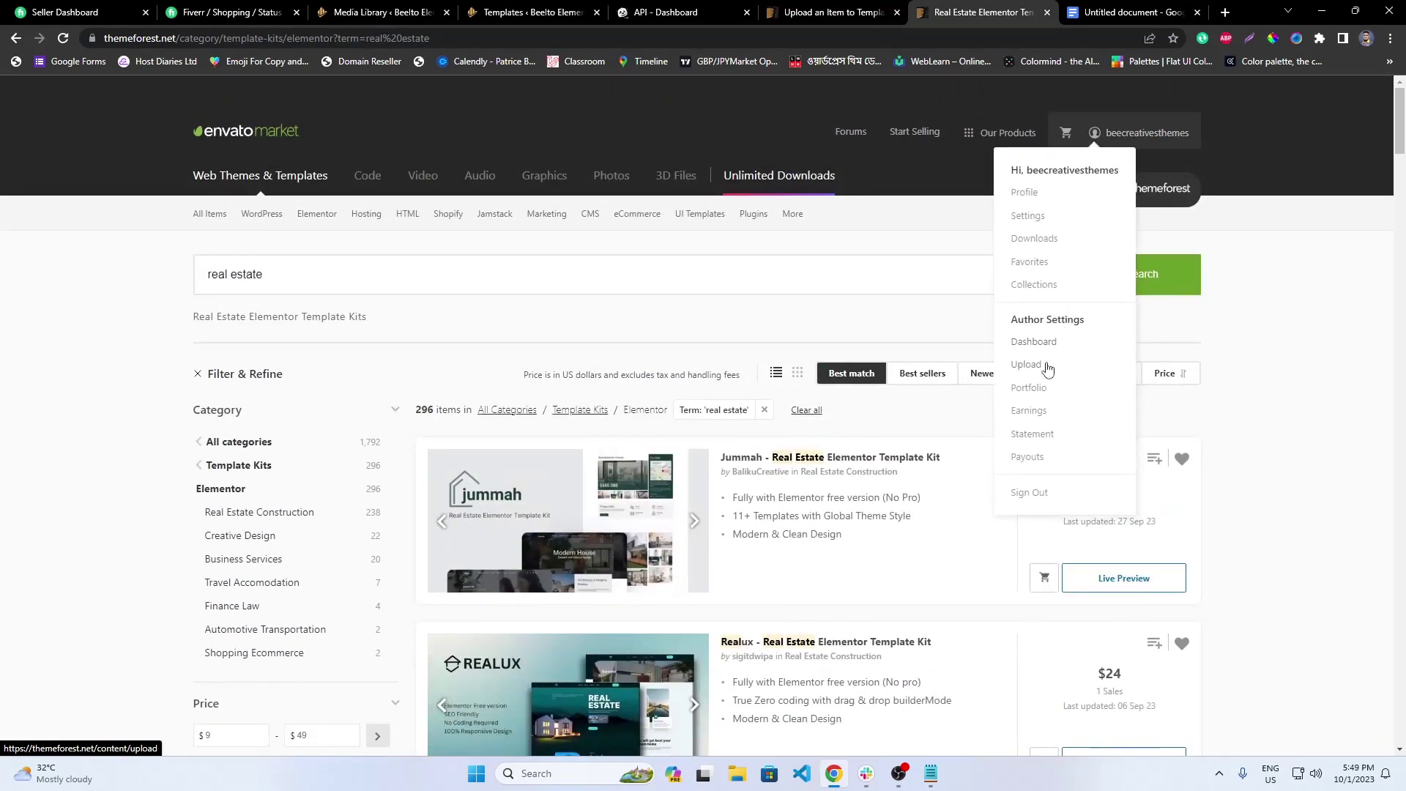
click(1044, 389)
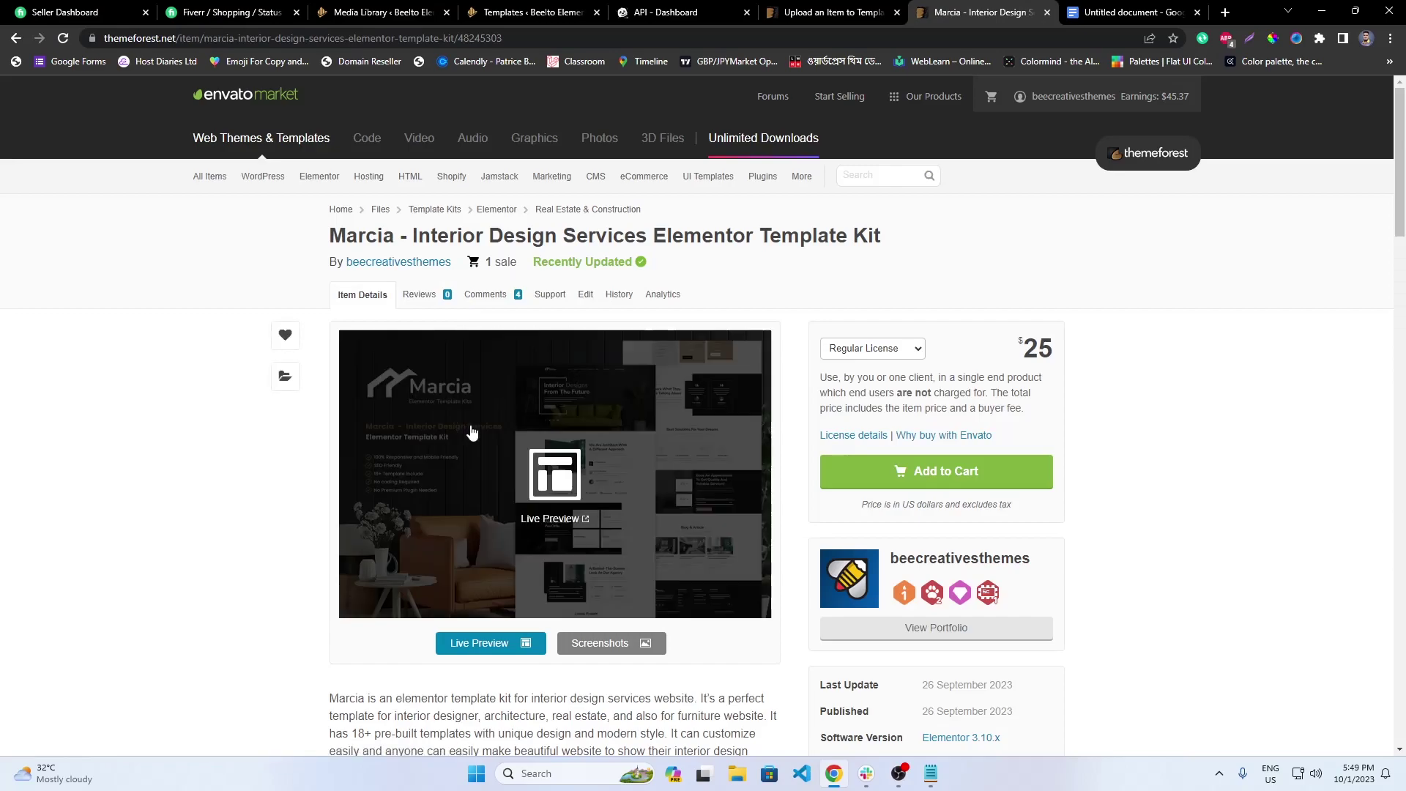
scroll(472, 432, down, 7)
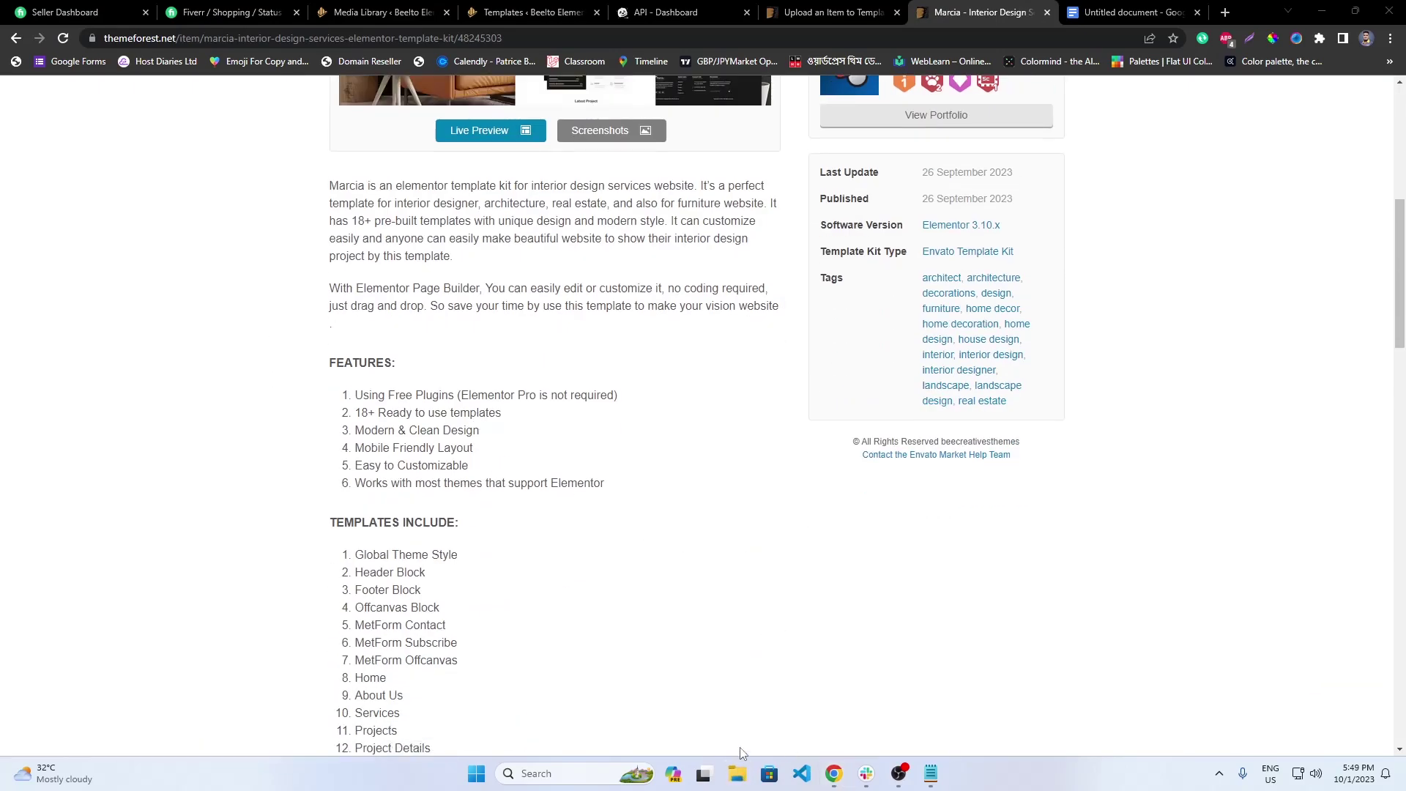
- Open kit-desc.html from the Beelto-Real Estate Elementor Template Kit folder in Visual Studio Code
click(737, 773)
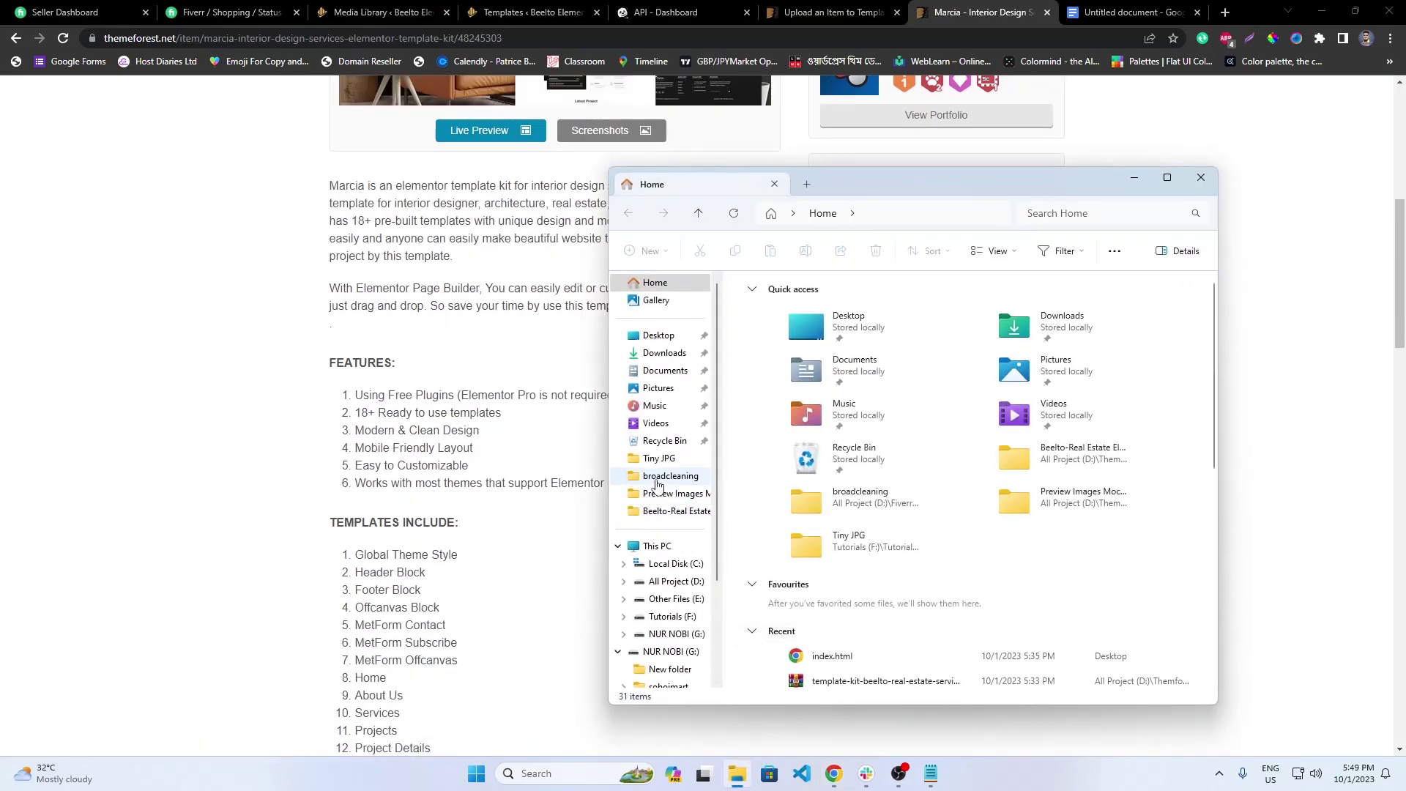
click(667, 512)
click(803, 349)
right_click(804, 349)
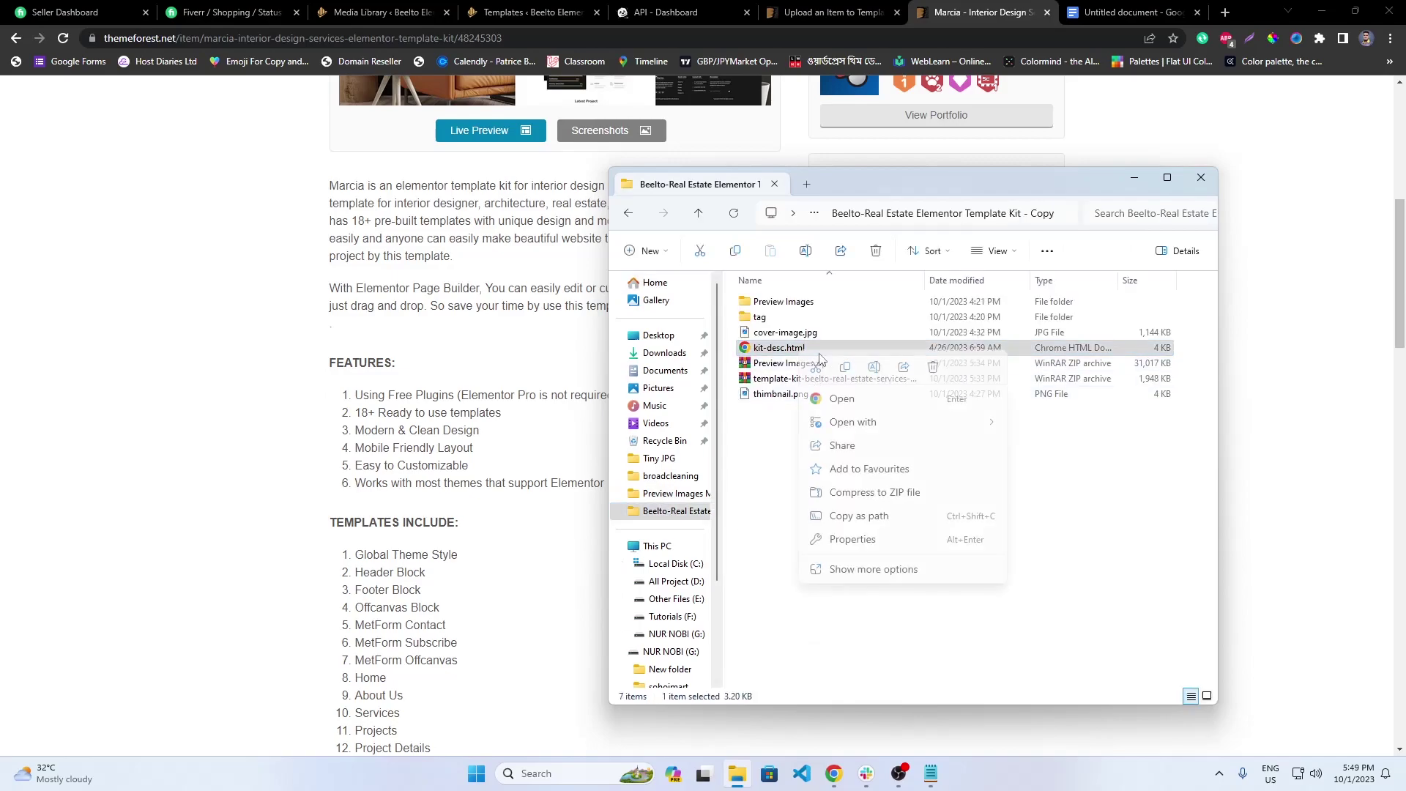
mouse_move(952, 424)
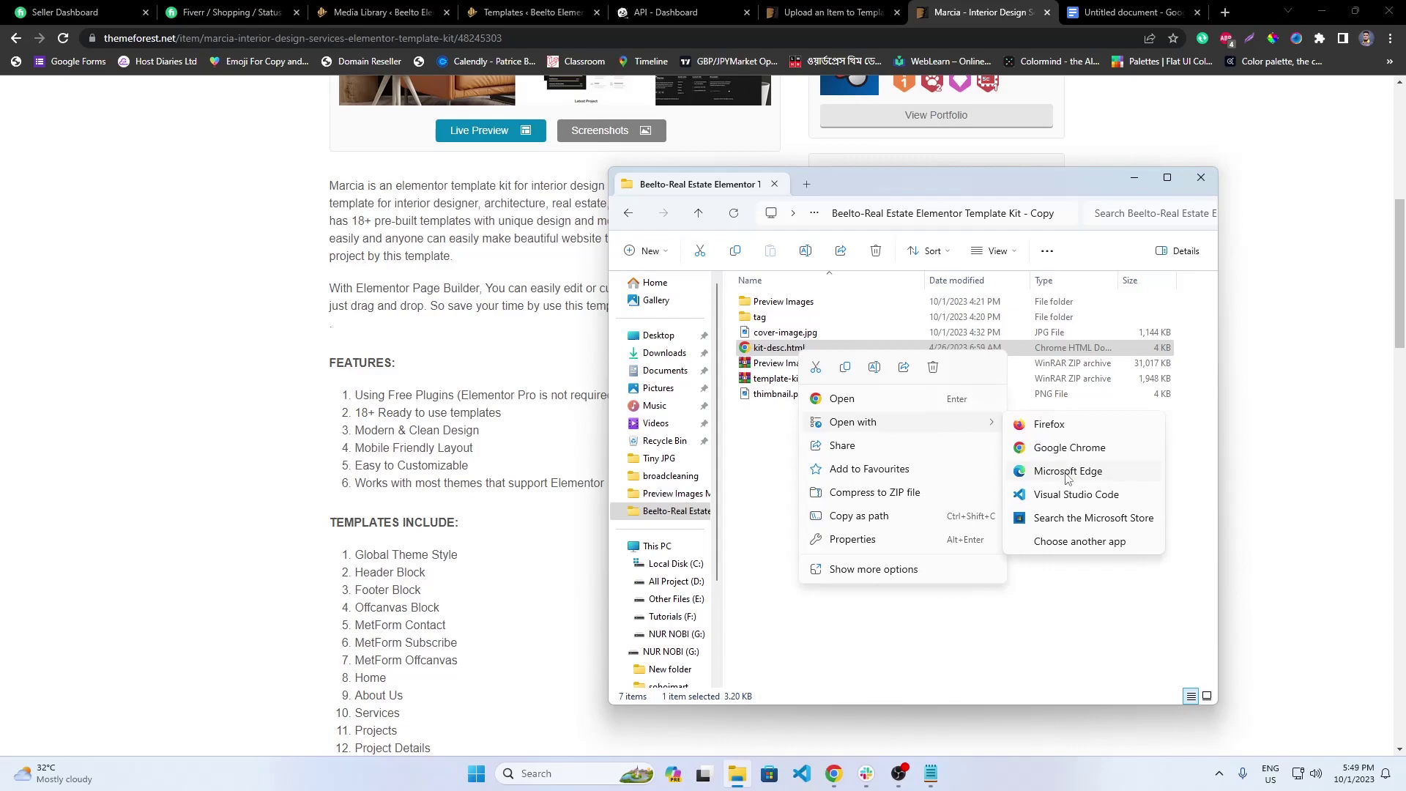
click(1071, 496)
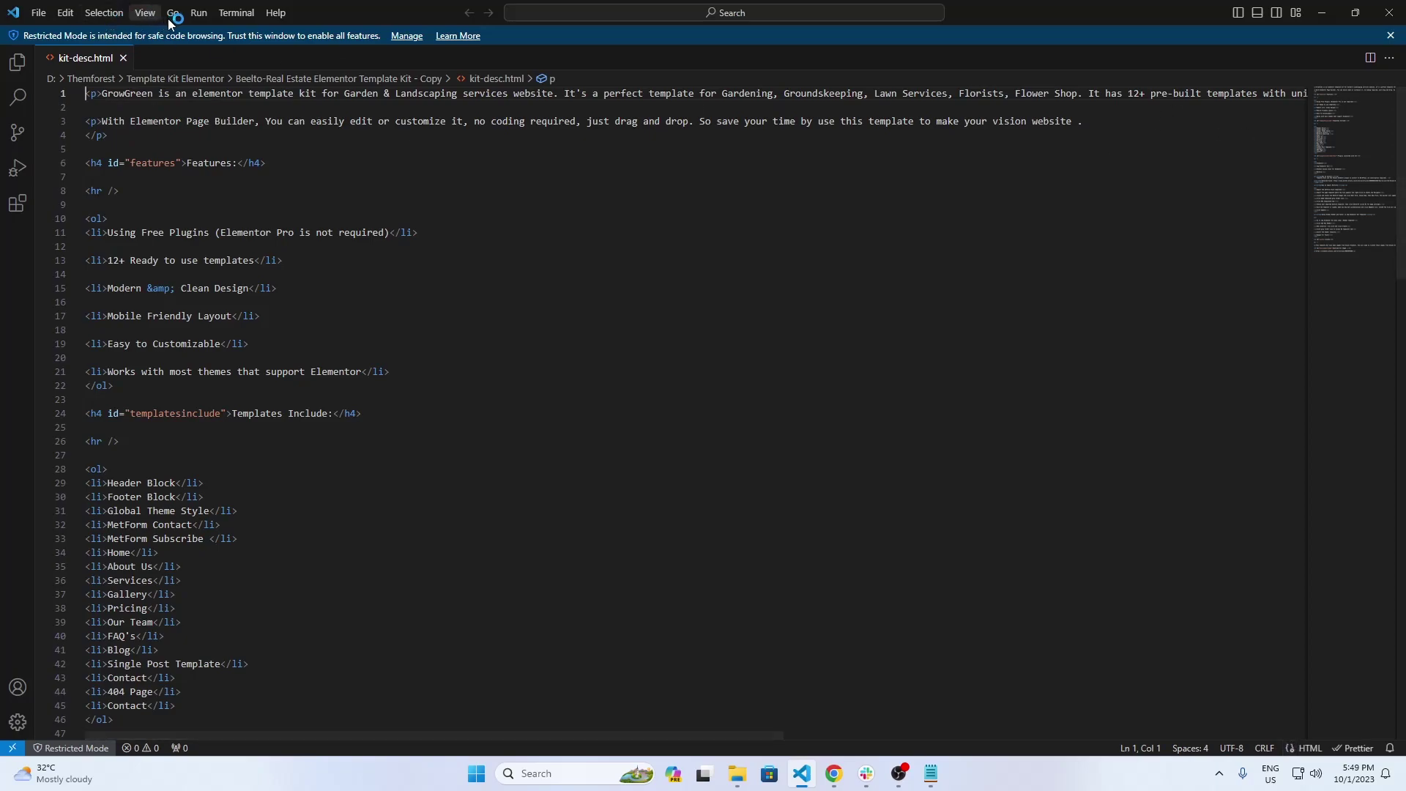
- Enable word wrap for the HTML description file
click(145, 12)
click(242, 317)
click(657, 399)
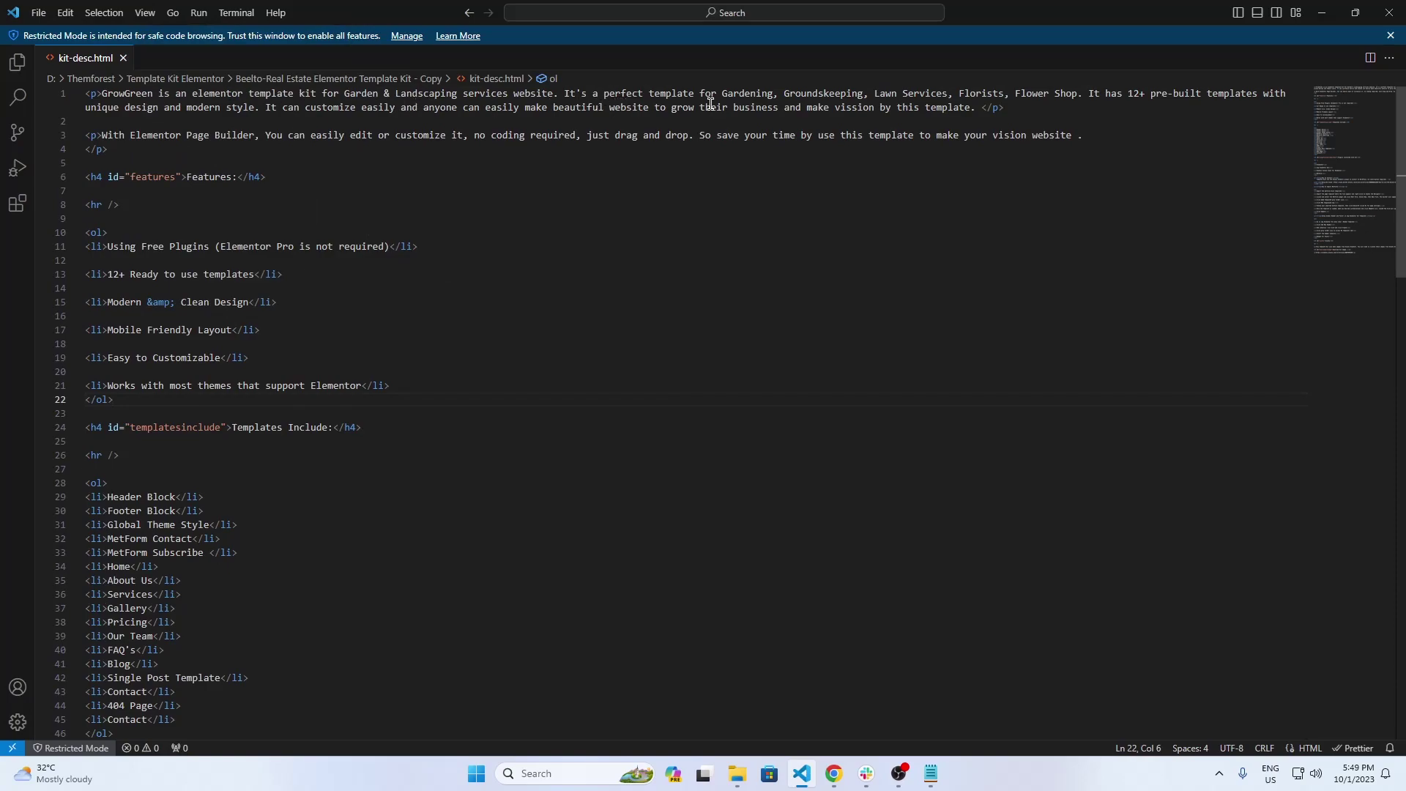
- Return to Chrome and look over the Marcia item page, the upload form and the Beelto site's admin pages
click(834, 773)
scroll(542, 387, up, 1)
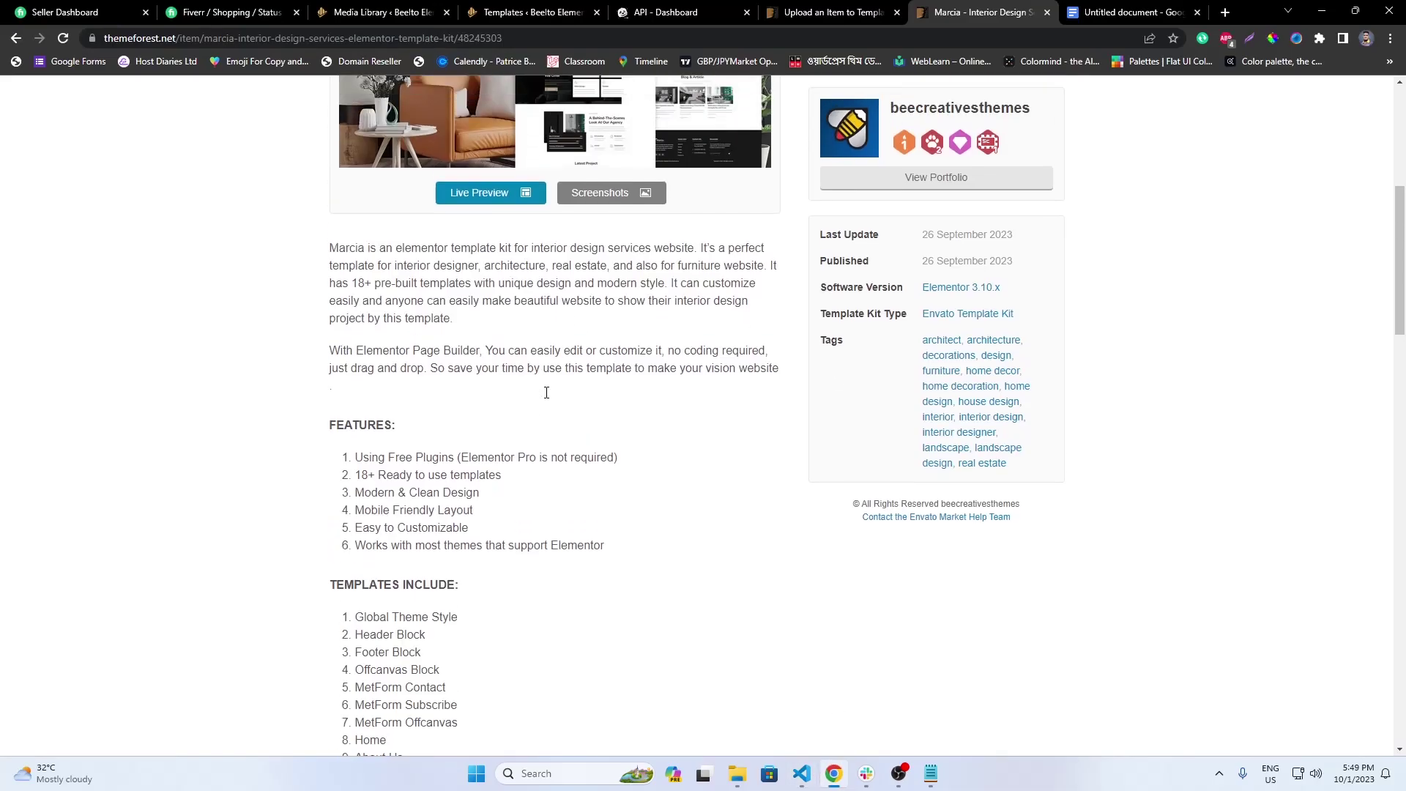
scroll(546, 393, up, 6)
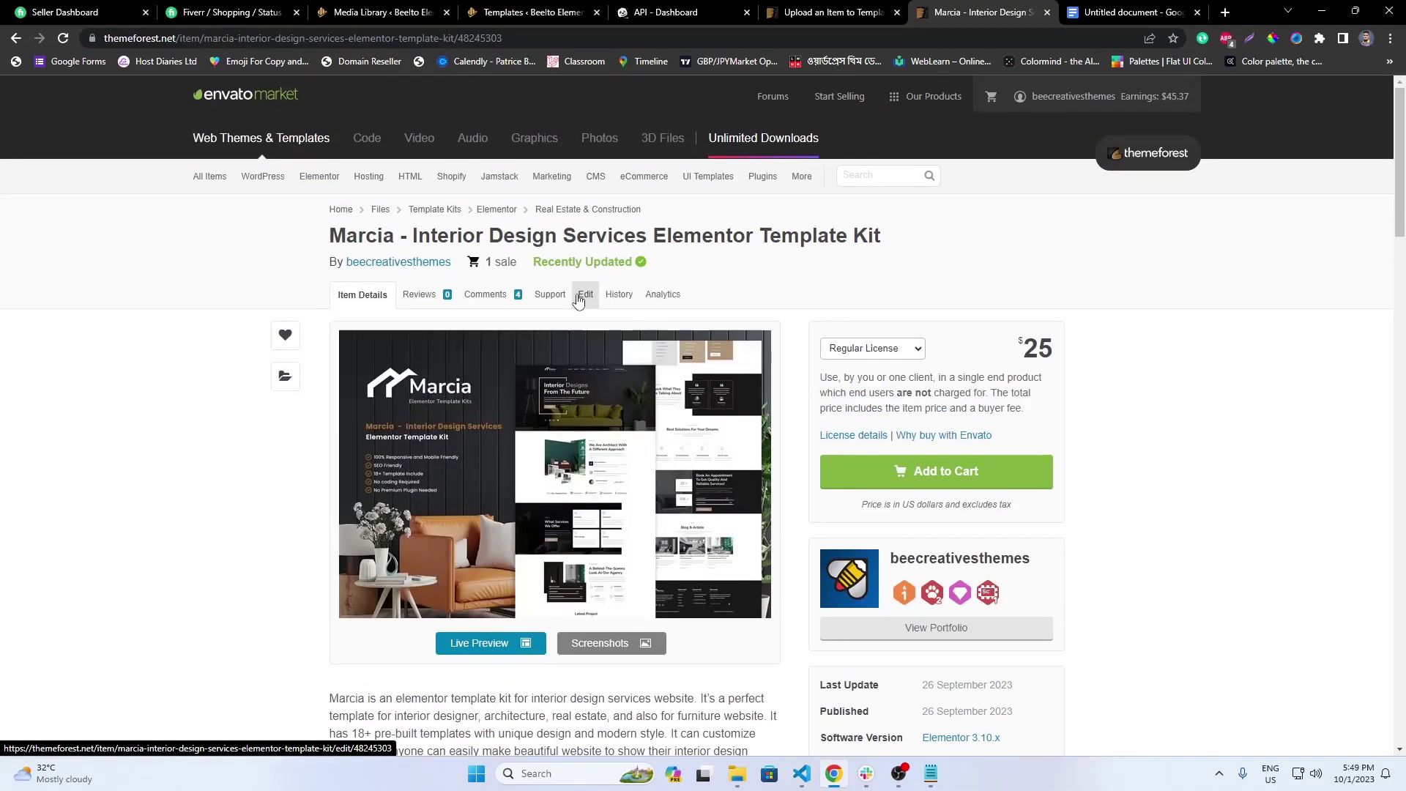
click(840, 9)
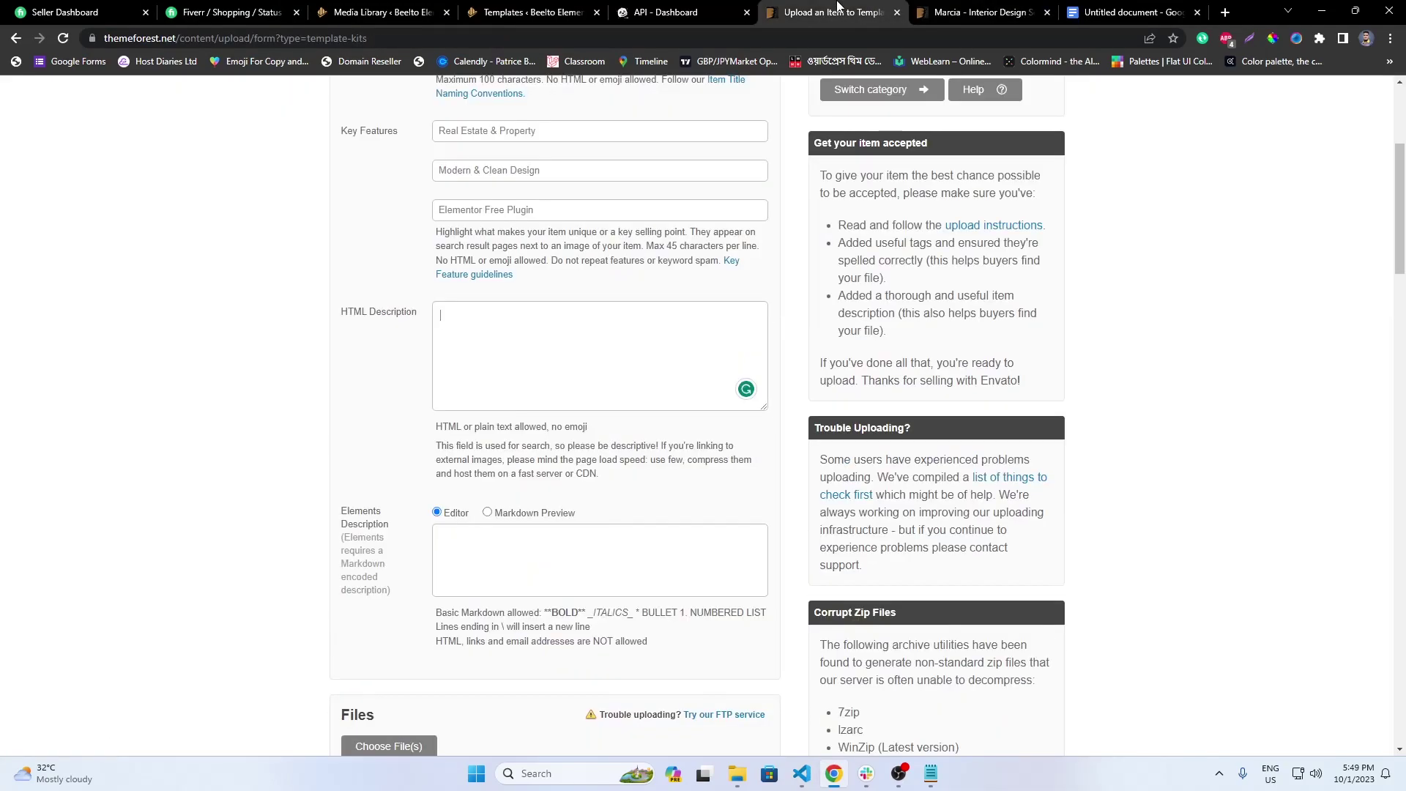
click(544, 8)
click(382, 11)
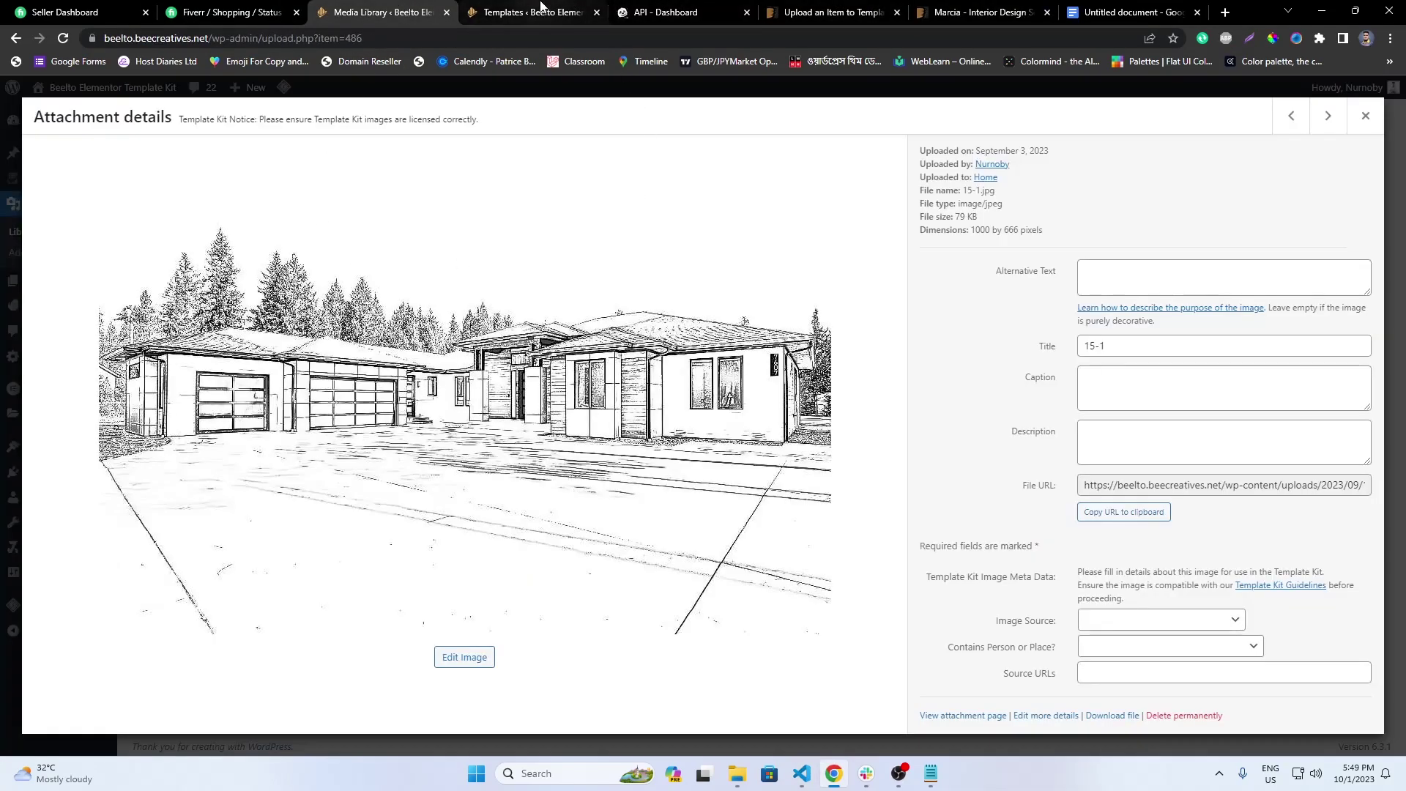
click(541, 7)
- Search ThemeForest's Elementor template kits for "real estate"
click(978, 12)
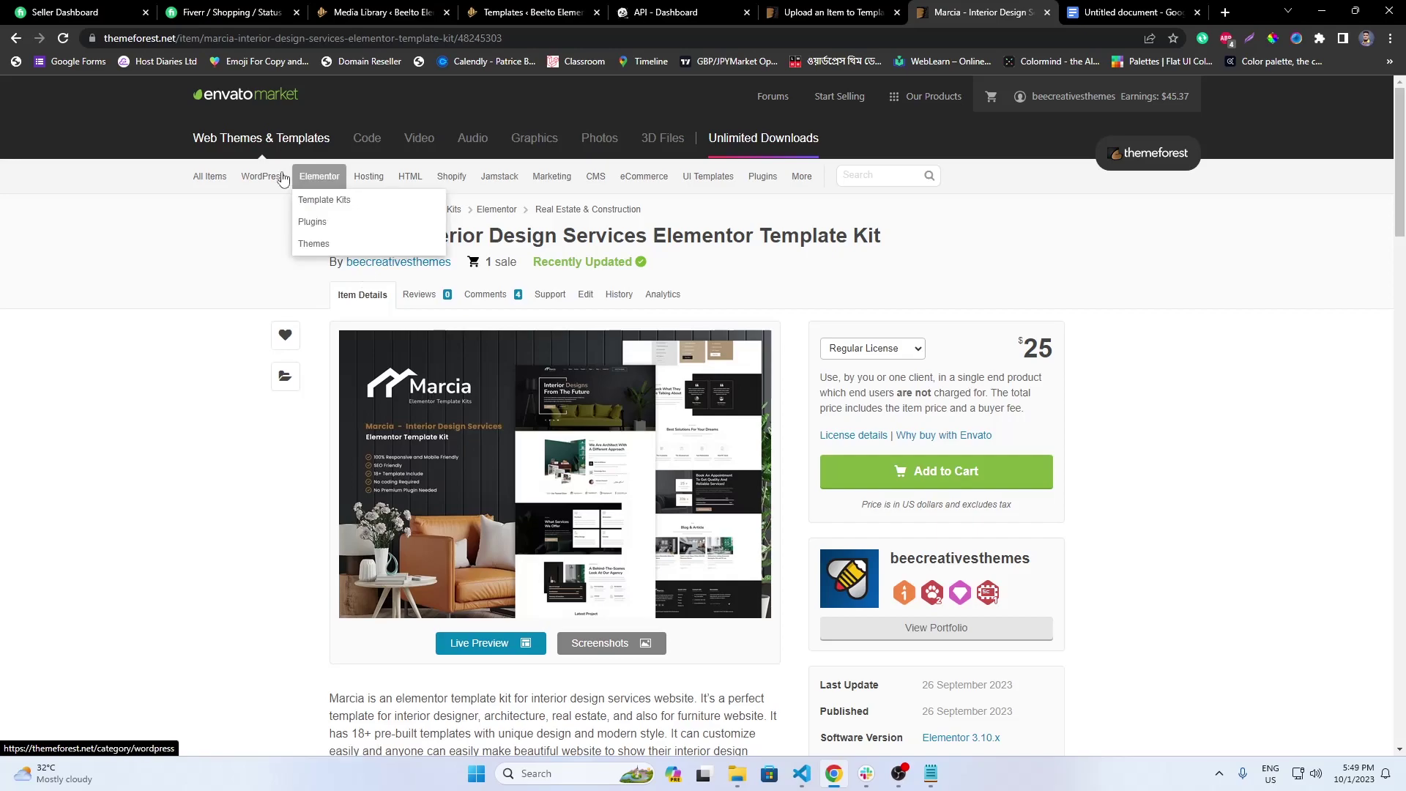
click(889, 175)
mouse_move(278, 173)
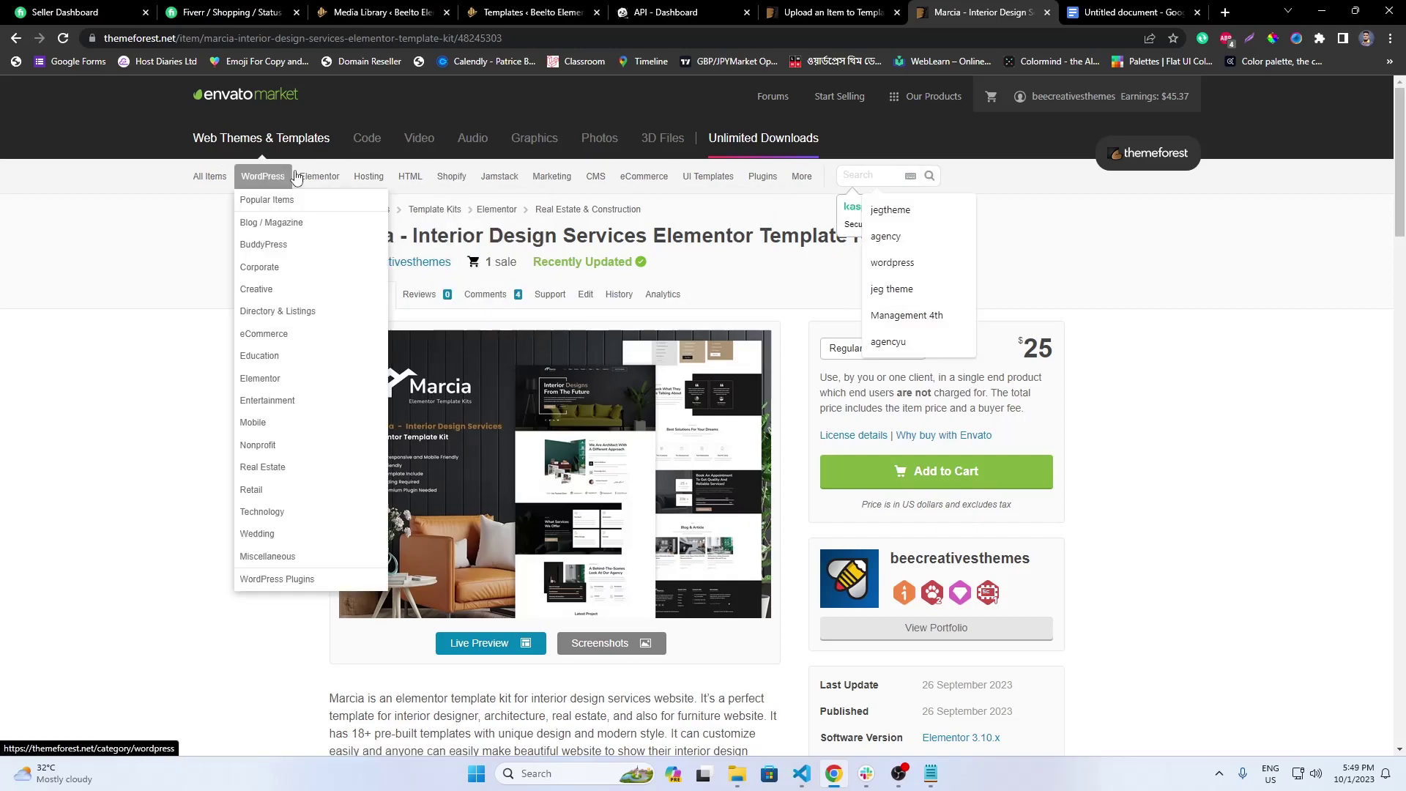
click(298, 205)
click(496, 276)
text(real estate)
key(Return)
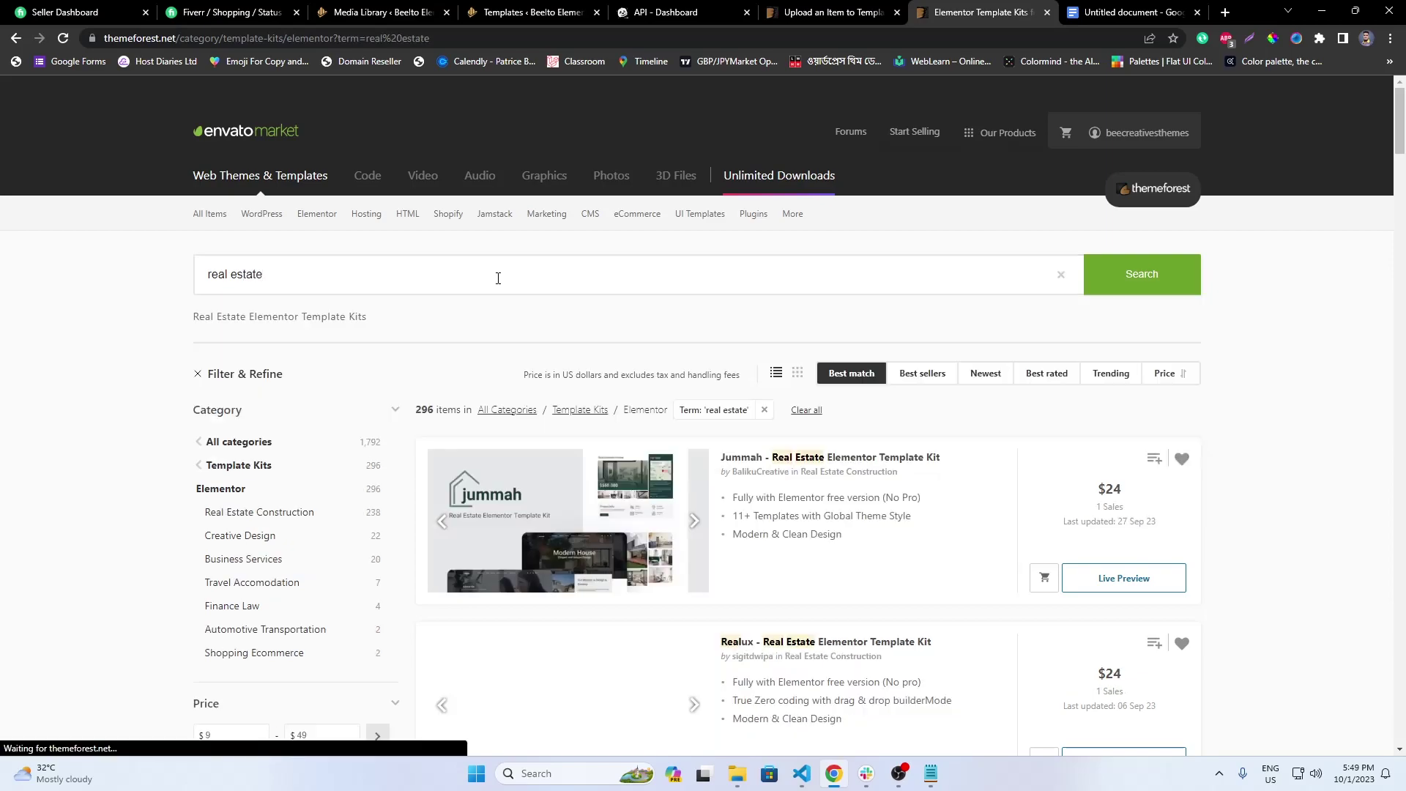
- Open the Hestate real estate kit's item page in a new browser tab and bring its description into view
scroll(902, 644, down, 6)
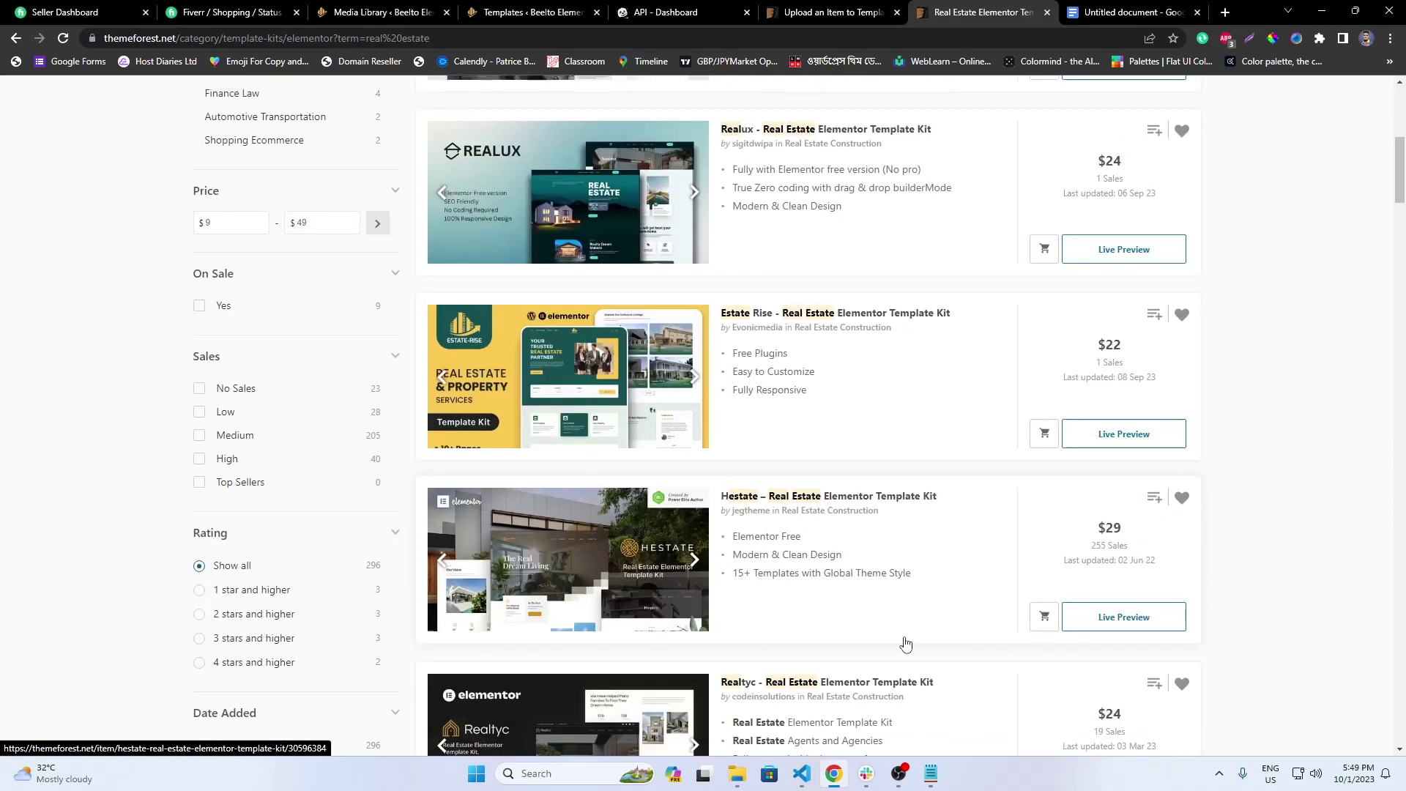
right_click(873, 498)
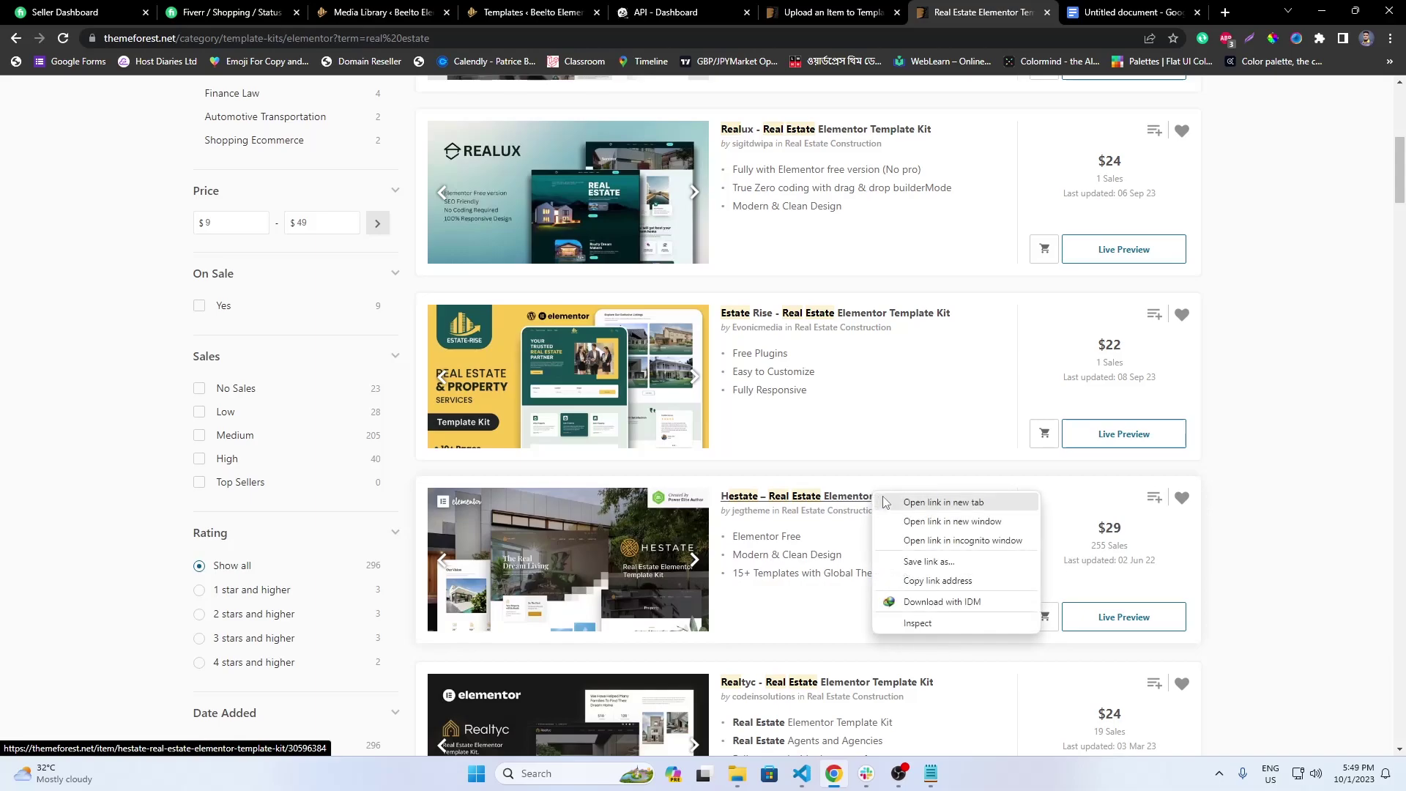
click(908, 510)
scroll(889, 578, down, 4)
scroll(888, 578, down, 6)
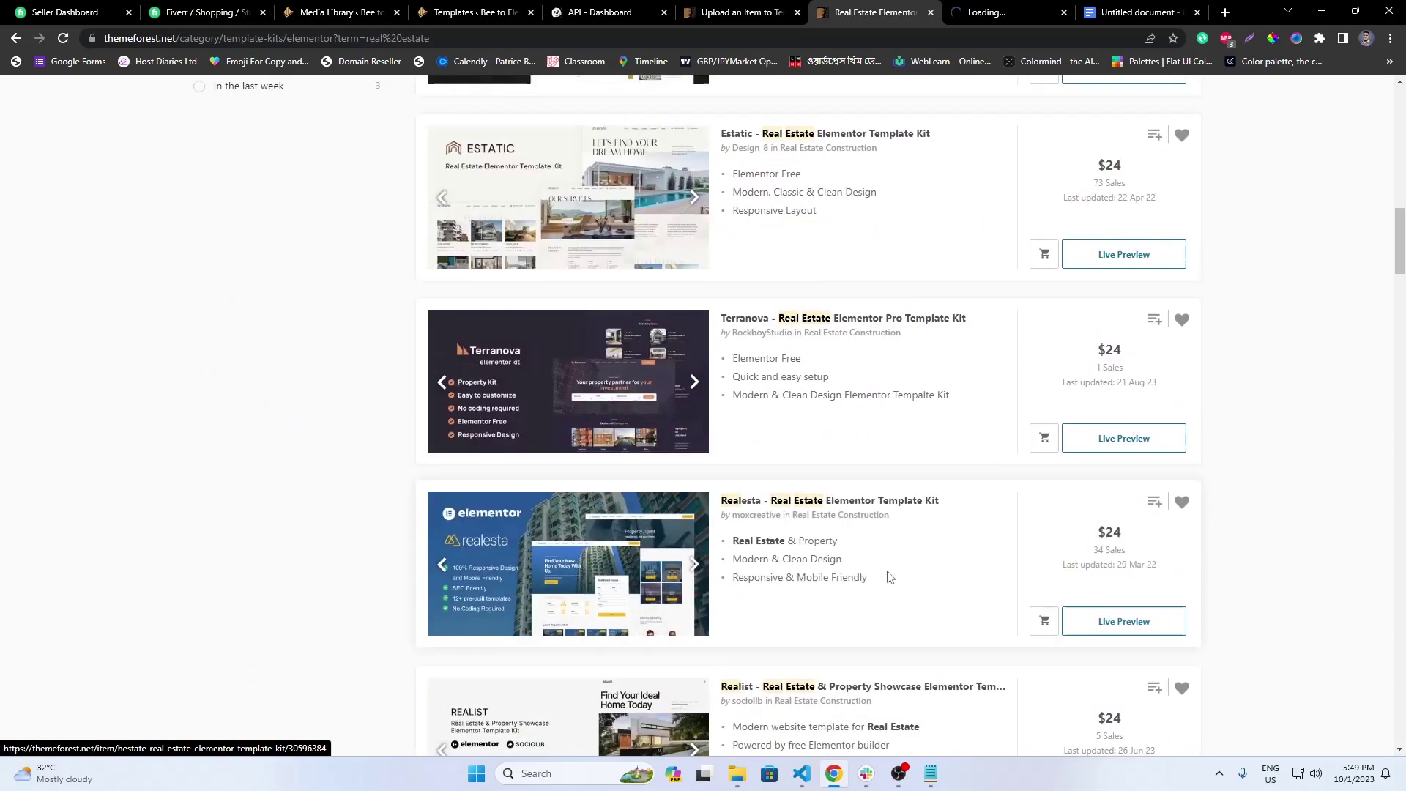
key(ctrl+Tab)
scroll(645, 447, down, 6)
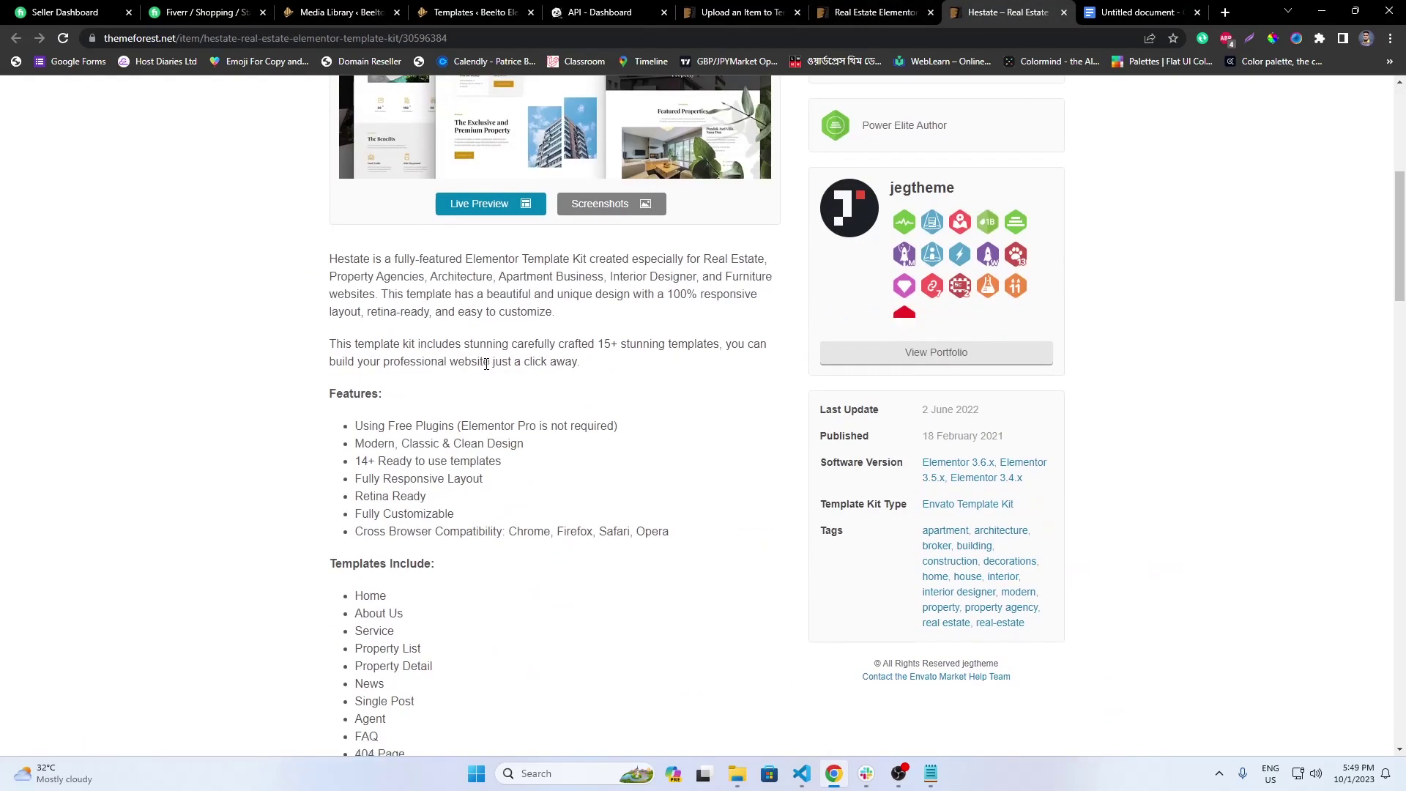
- Copy Hestate's two introductory paragraphs and use them to replace the GrowGreen opening paragraph in kit-desc.html in Visual Studio Code
drag(581, 362, 326, 268)
click(615, 380)
drag(604, 362, 332, 264)
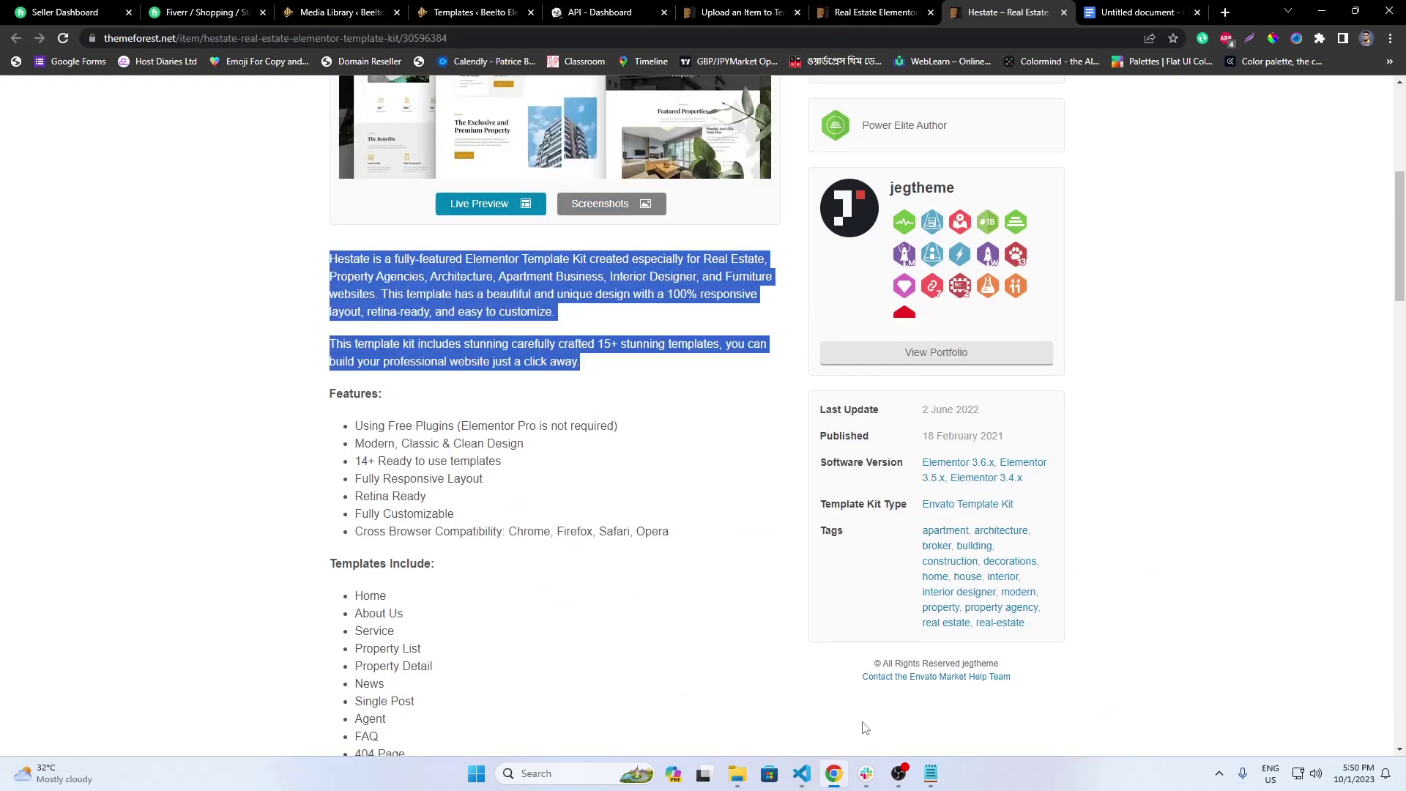
click(931, 773)
click(802, 773)
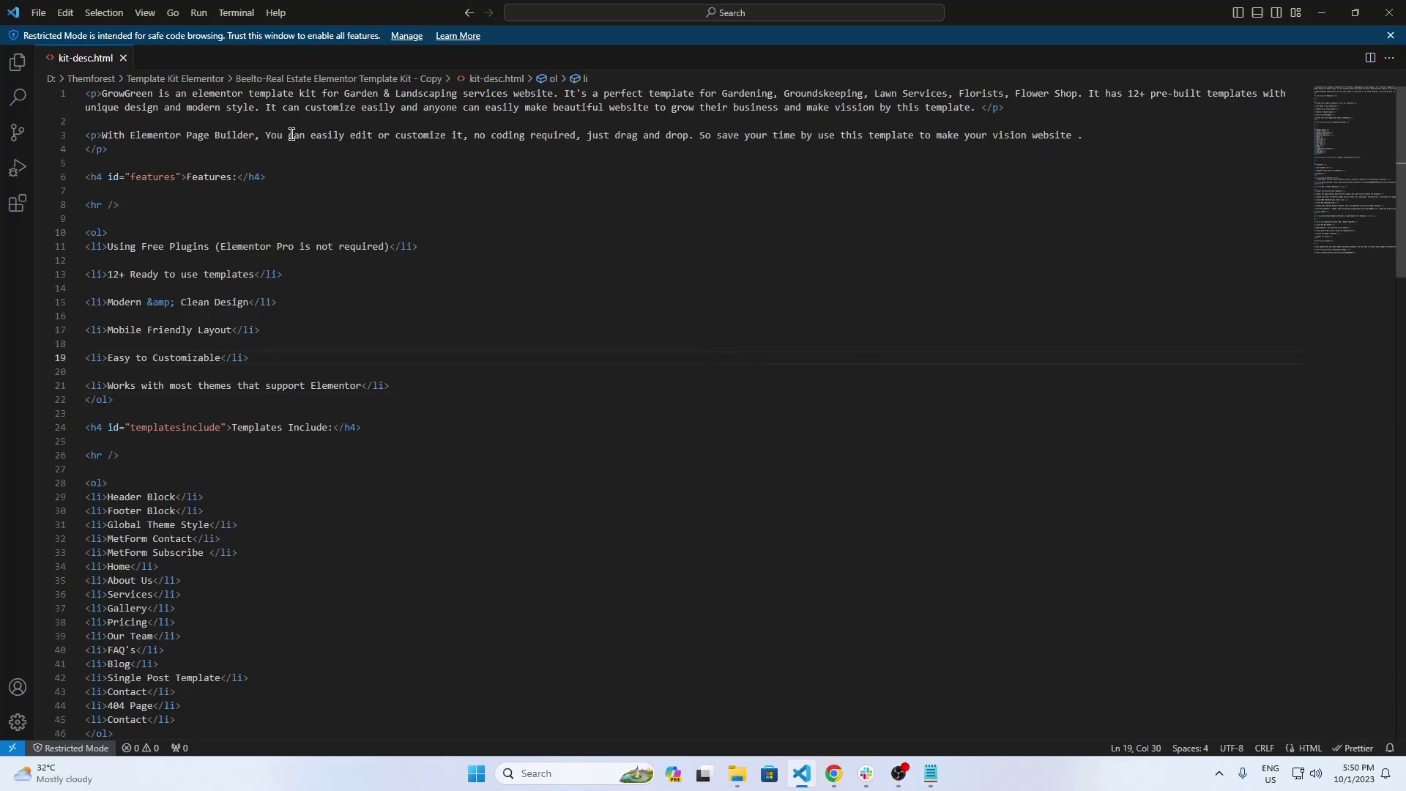
drag(981, 107, 158, 86)
text(<p>Hestate is a fully-featured Elementor Template Kit created especially for Real Estate, Property Agencies, Architecture, Apartment Business, Interior Designer, and Furniture websites. This template has a beautiful and unique design with a 100% responsive layout, retina-ready, and easy to customize.      This template kit includes stunning carefully crafted 15+ stunning templates, you can build your professional website just a click away.)
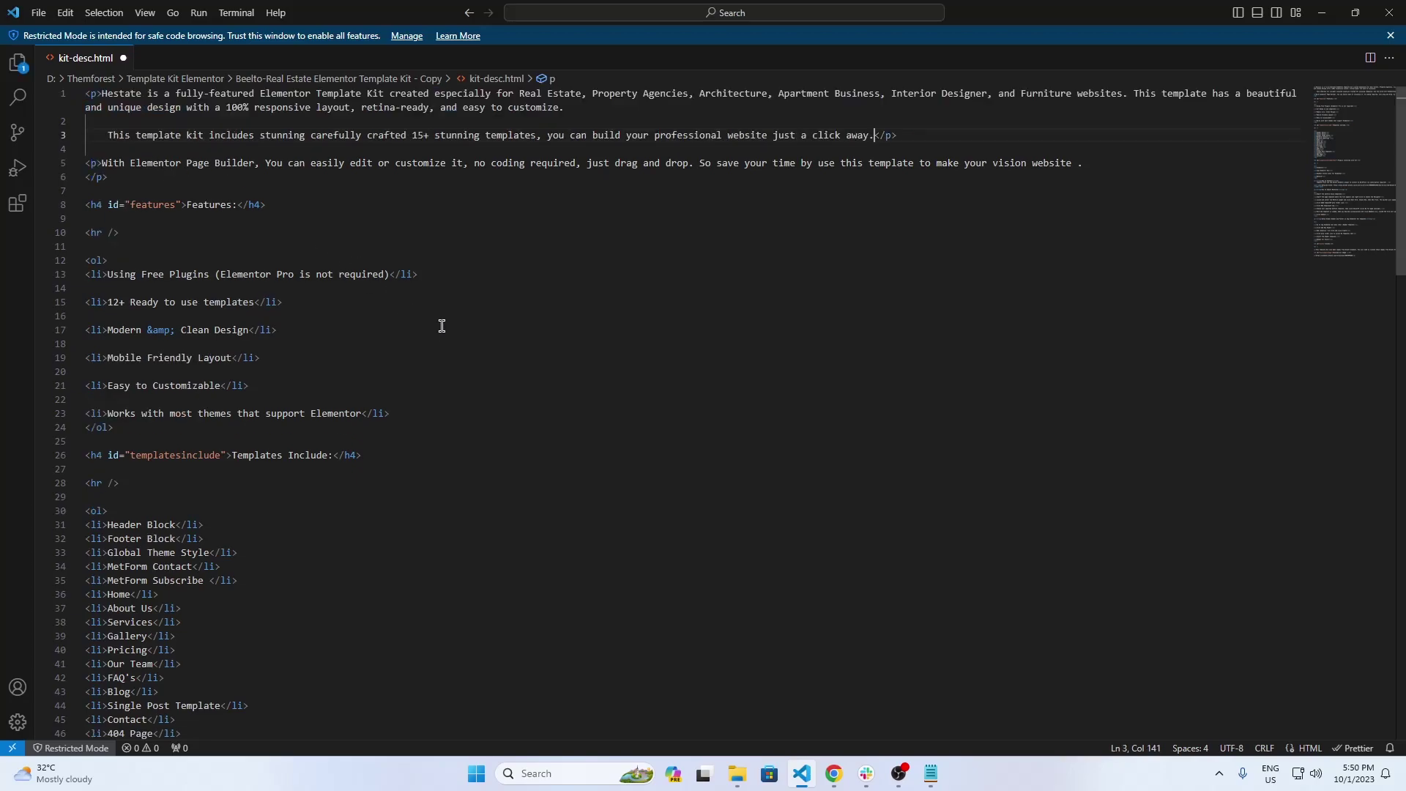
- Change the kit name in the description's opening sentence to "Beelto"
click(297, 147)
double_click(124, 93)
text(Beelto)
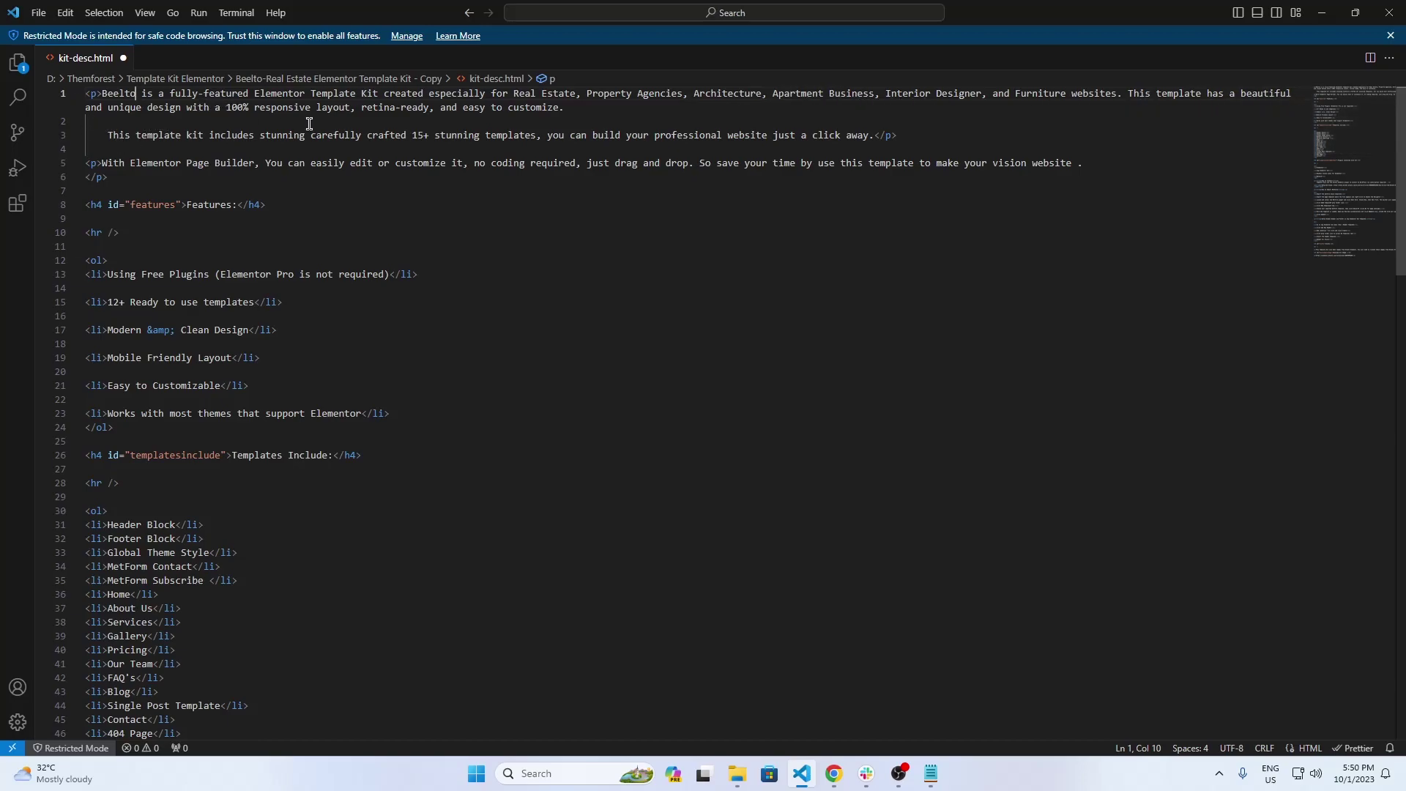
click(503, 122)
drag(170, 95, 249, 99)
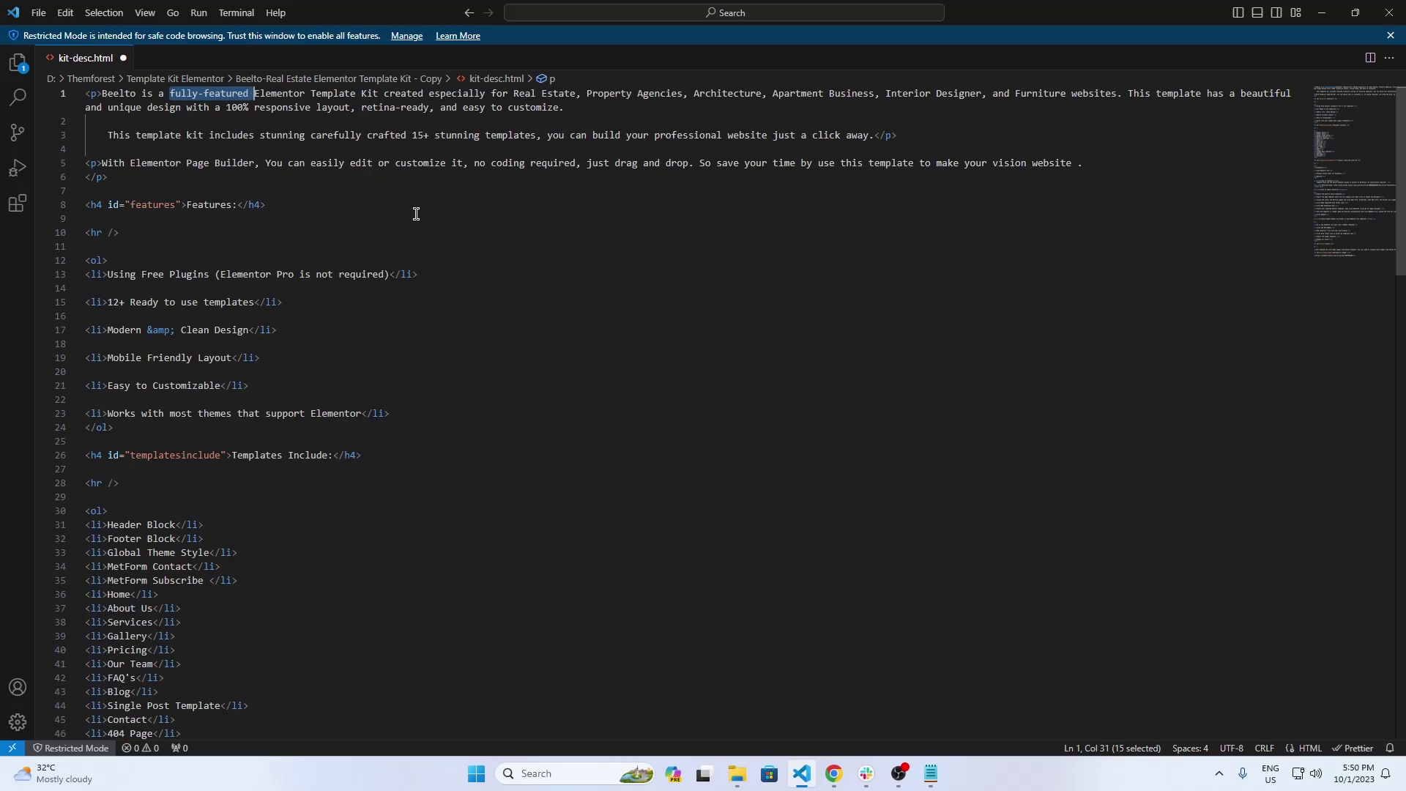
- In the opening sentence, replace "fully-featured" with "professional" and delete the word "especially"
text(professional)
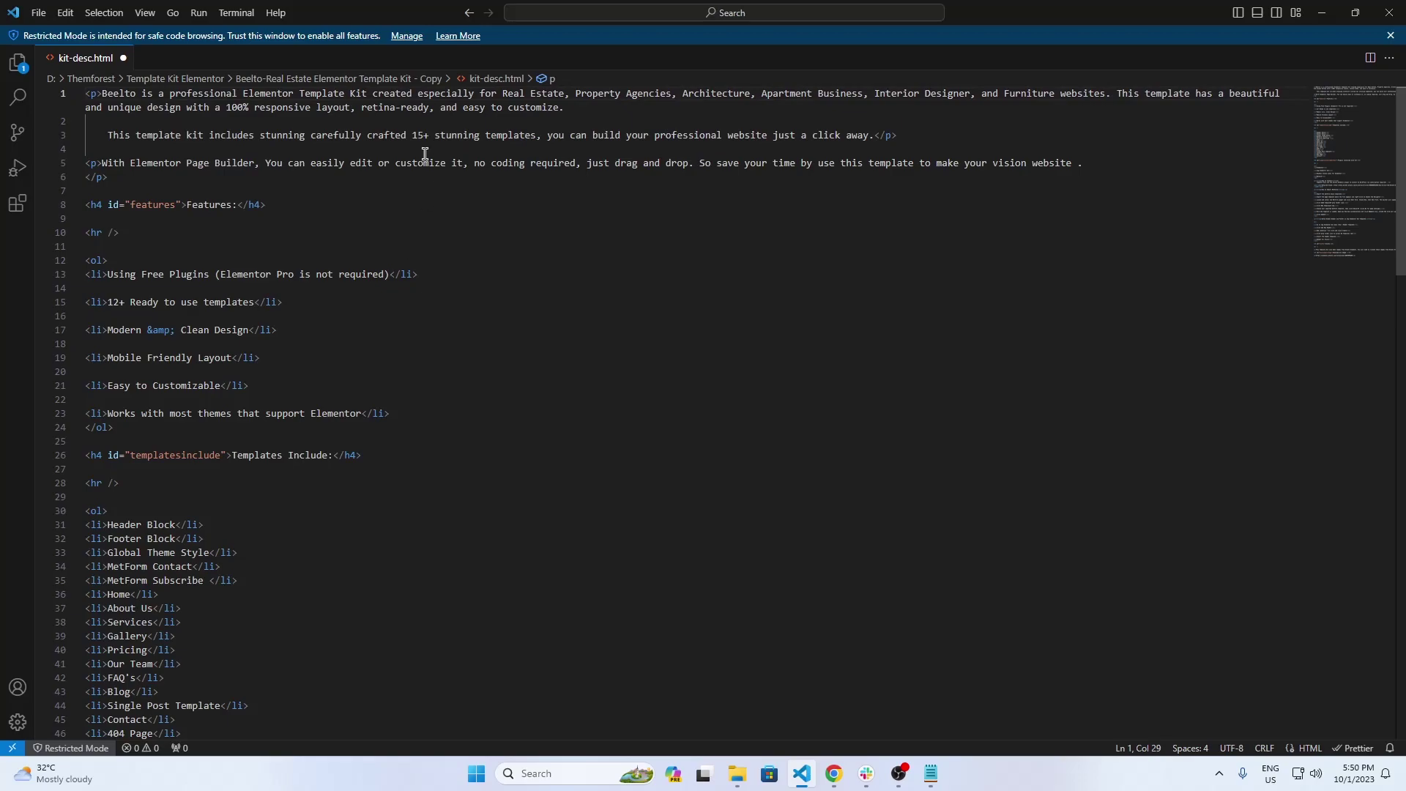
double_click(441, 91)
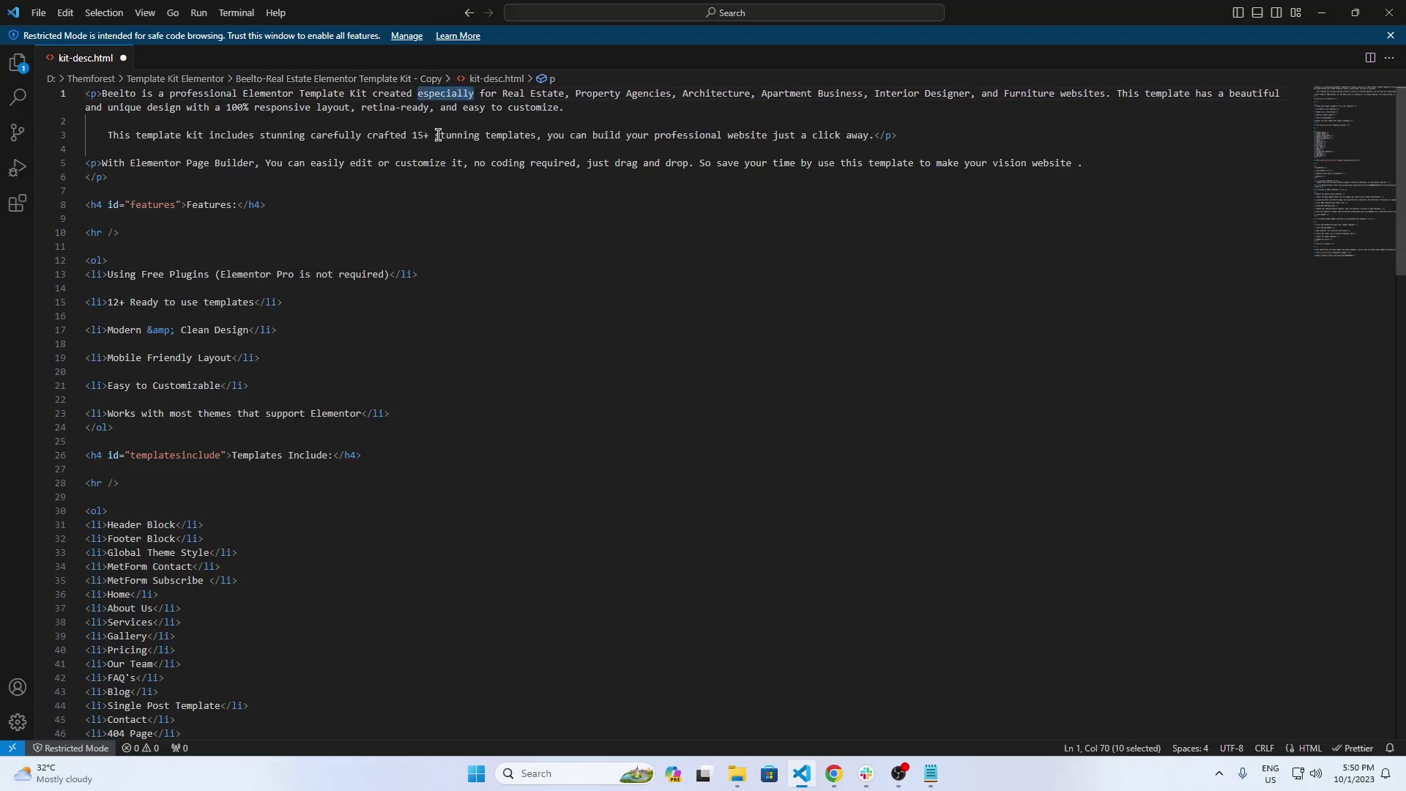
key(BackSpace)
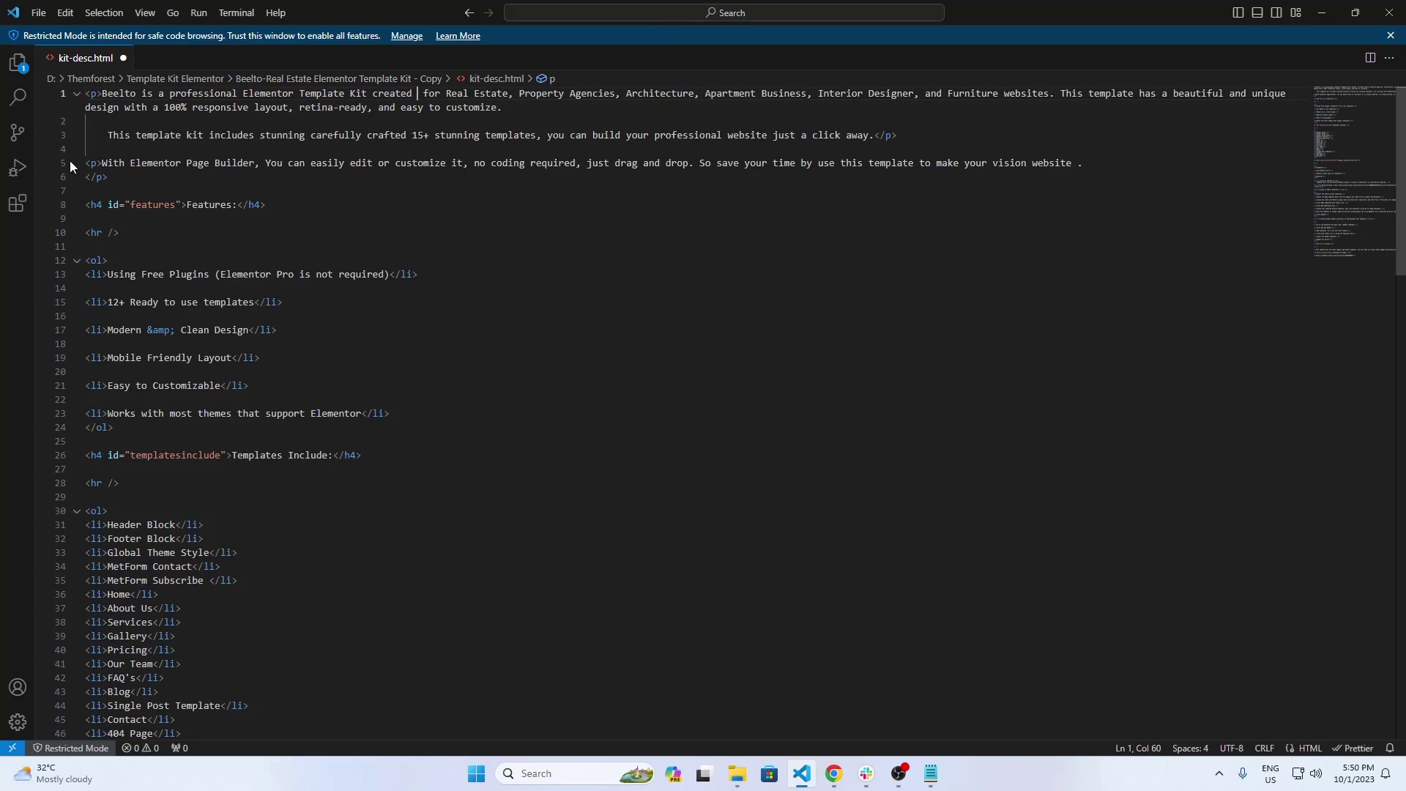
- Join the "This template kit includes" paragraph onto the end of the opening paragraph by removing the line breaks and indentation between them
click(508, 110)
key(Delete)
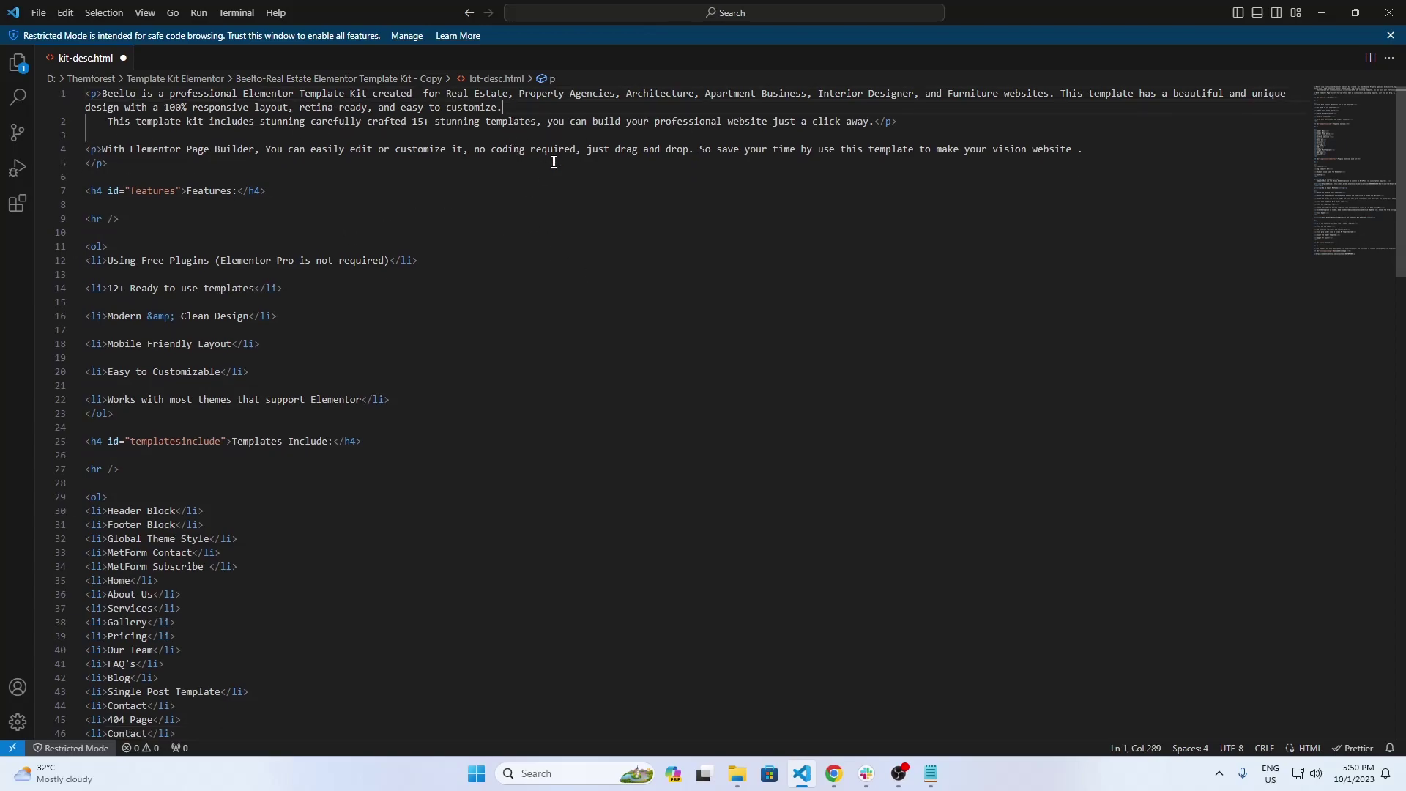
key(Delete)
key(Delete)
key(Delete)
key(Delete)
key(Delete)
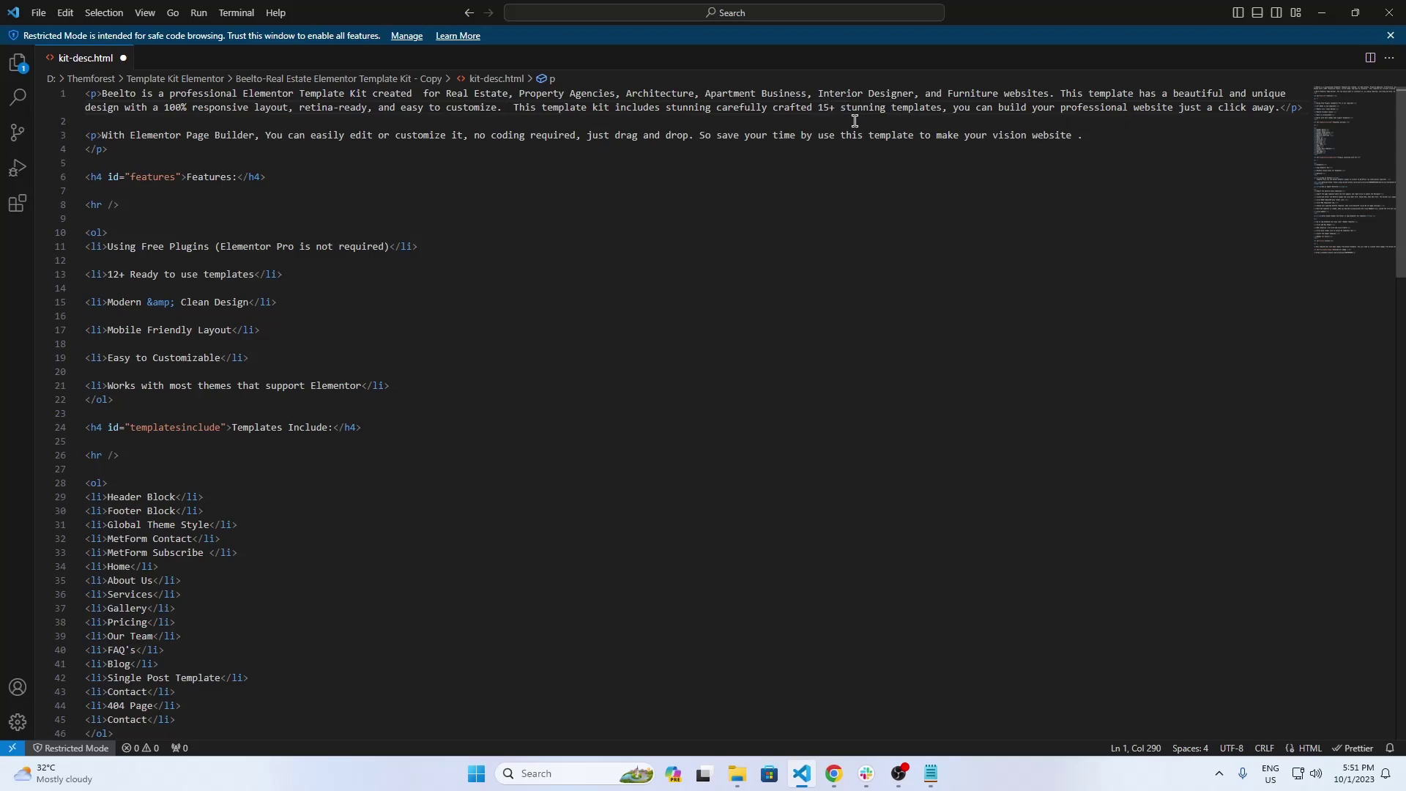
click(828, 108)
key(BackSpace)
text(6)
key(BackSpace)
text(5)
- Examine the Features section of the description and compare it with the feature list on the Hestate item page in Chrome
click(219, 179)
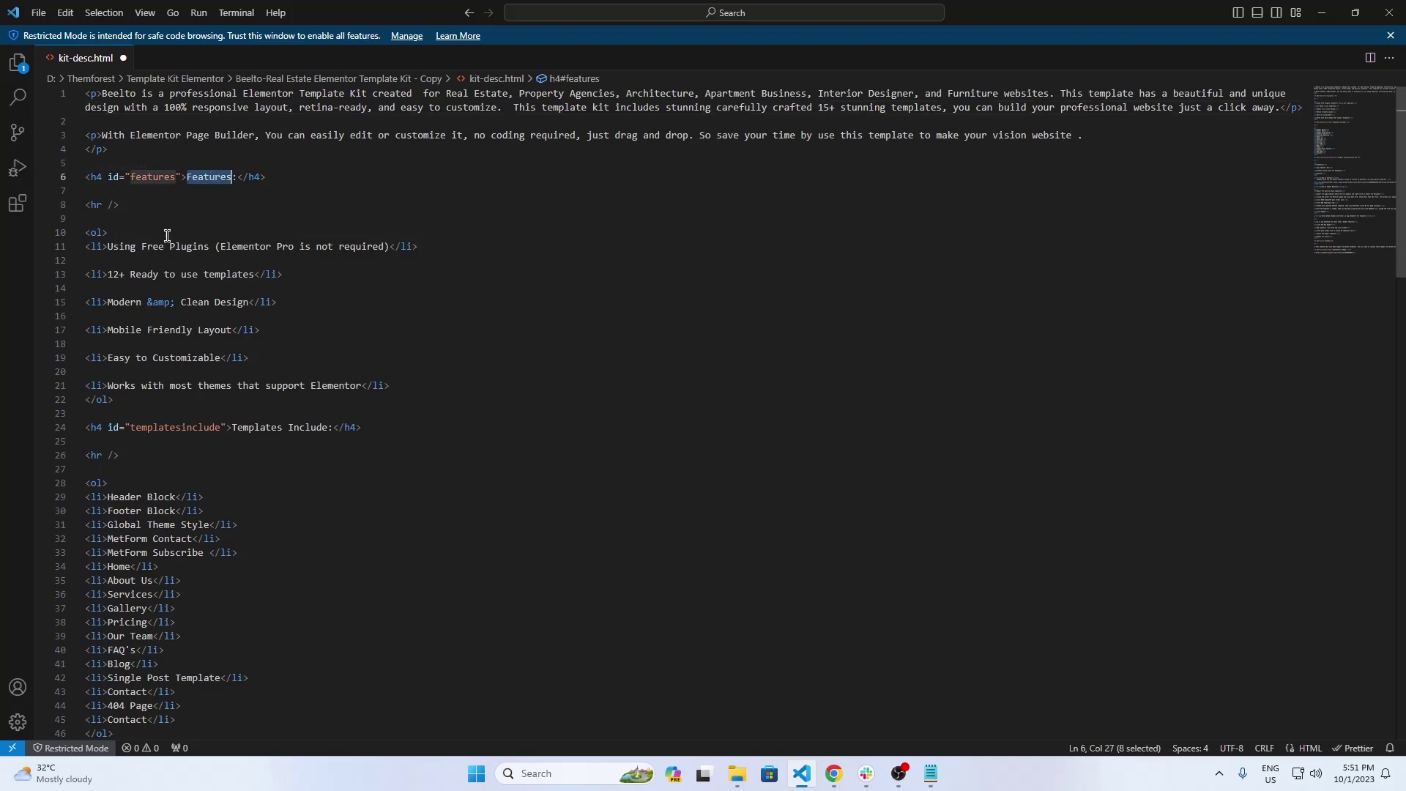
click(418, 197)
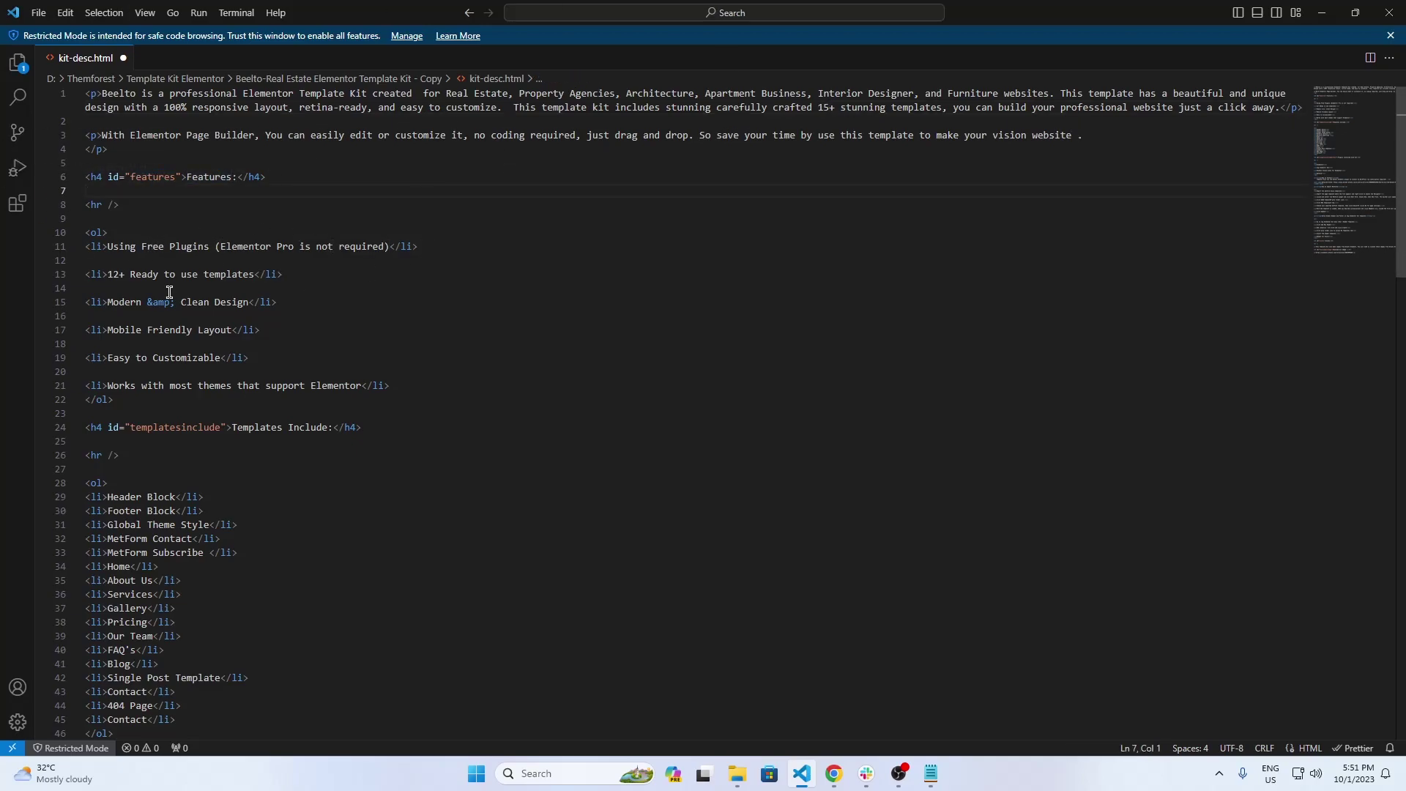
double_click(140, 179)
click(608, 252)
scroll(540, 432, down, 20)
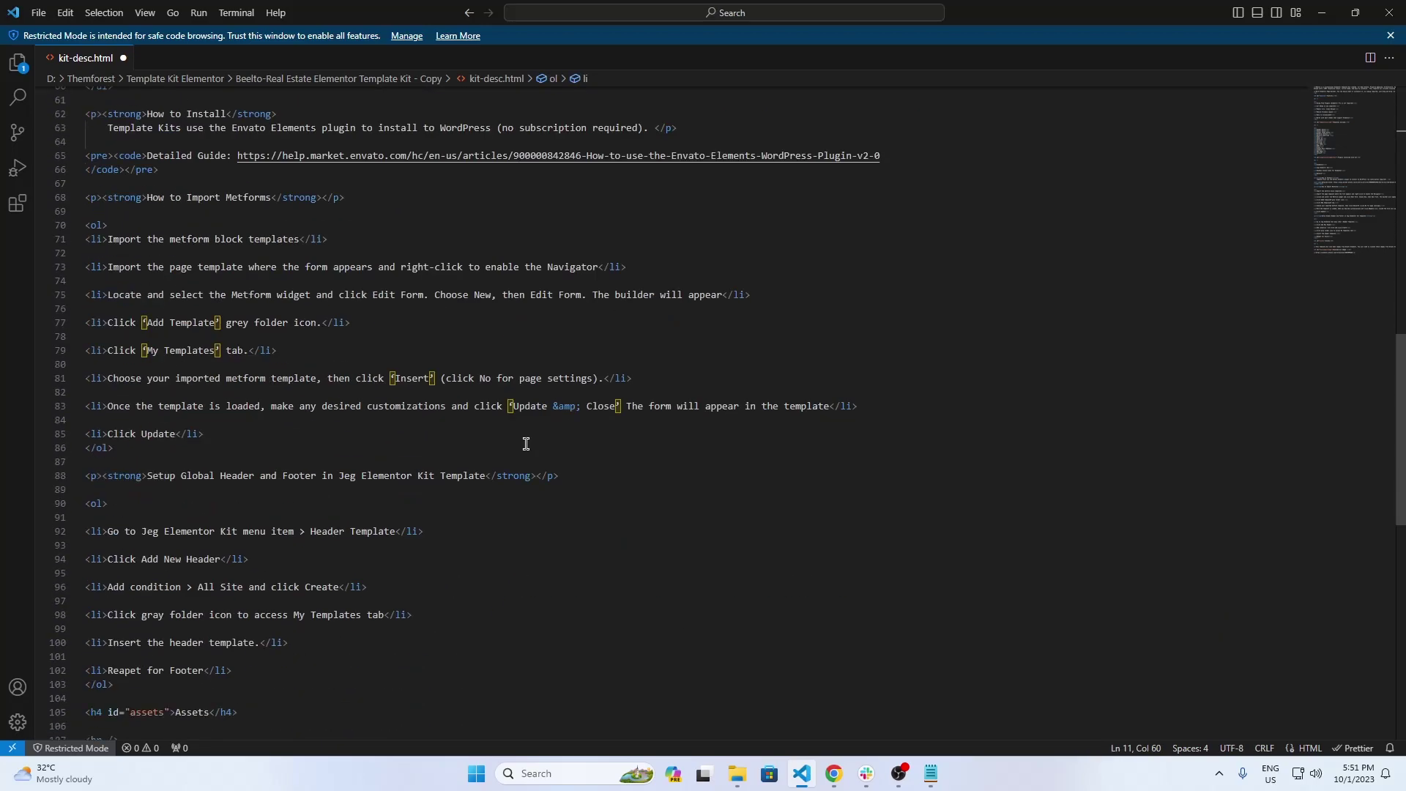
scroll(526, 448, up, 20)
click(757, 451)
click(113, 249)
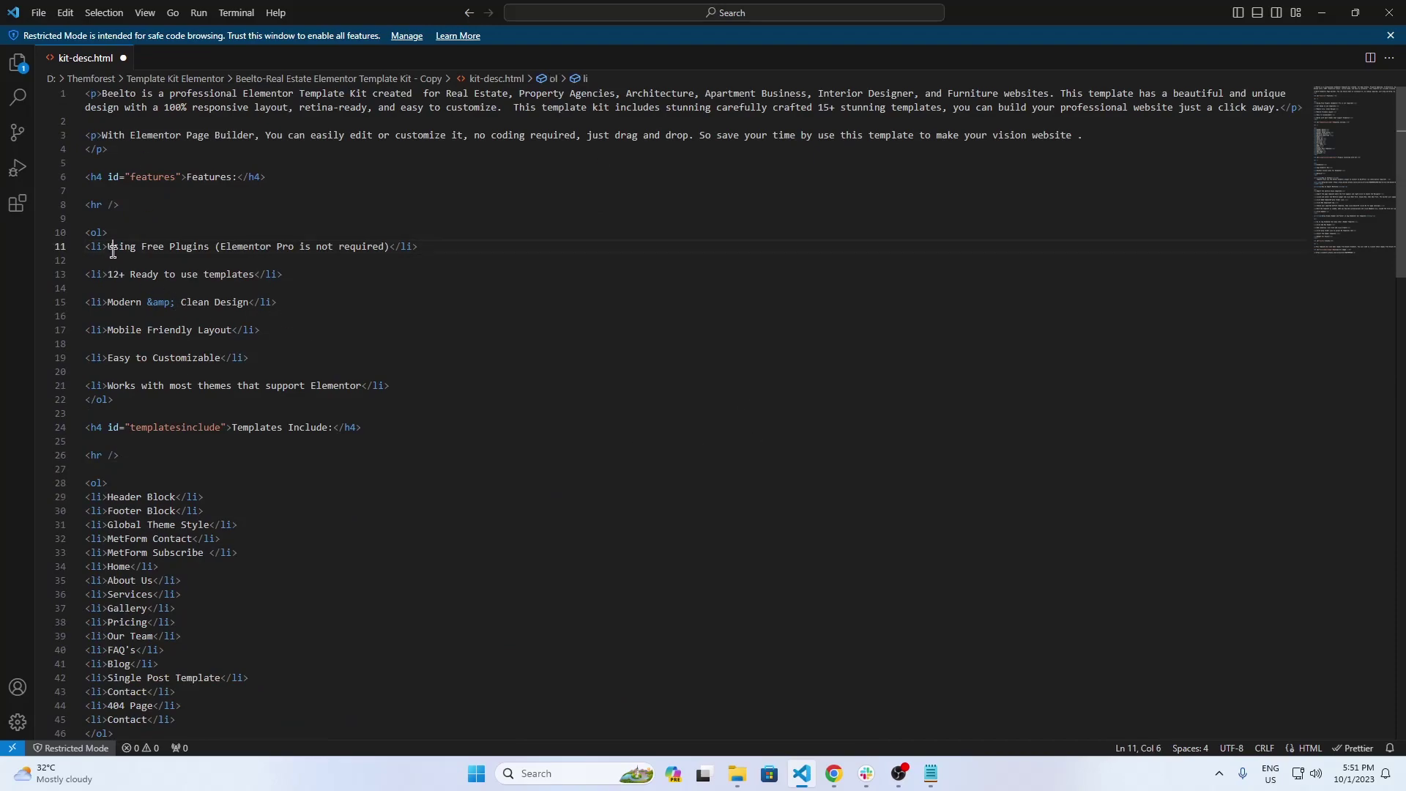
drag(119, 205, 78, 206)
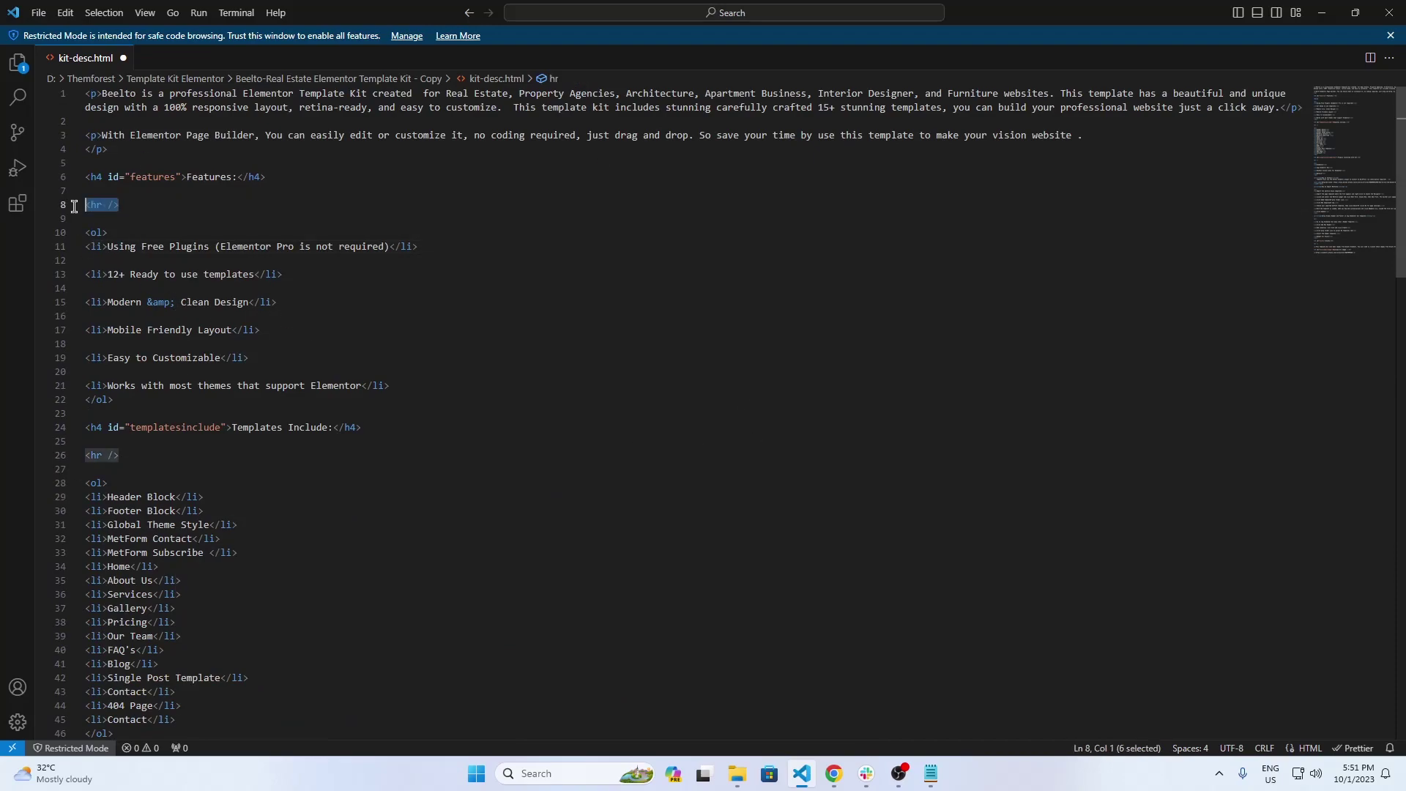
click(833, 774)
click(378, 384)
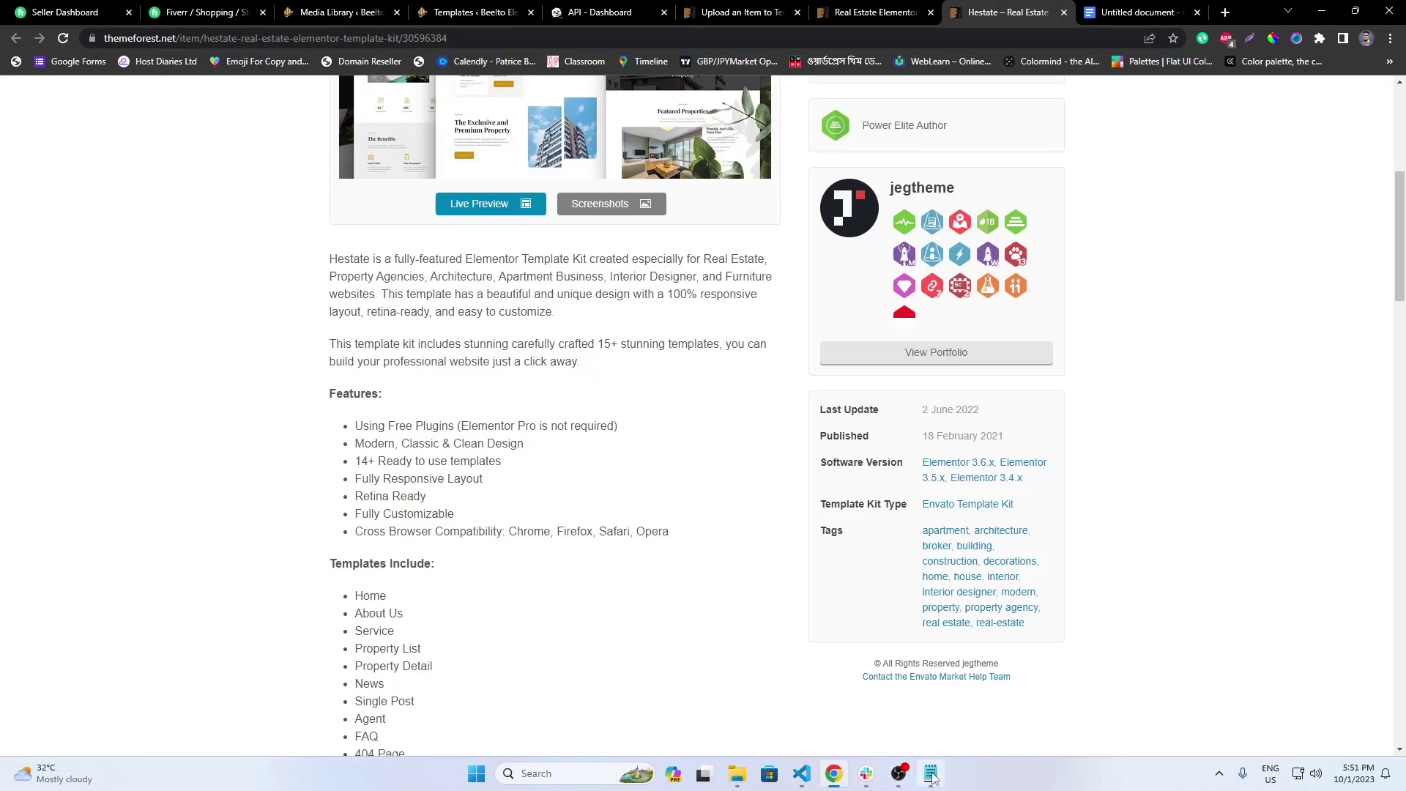
click(802, 774)
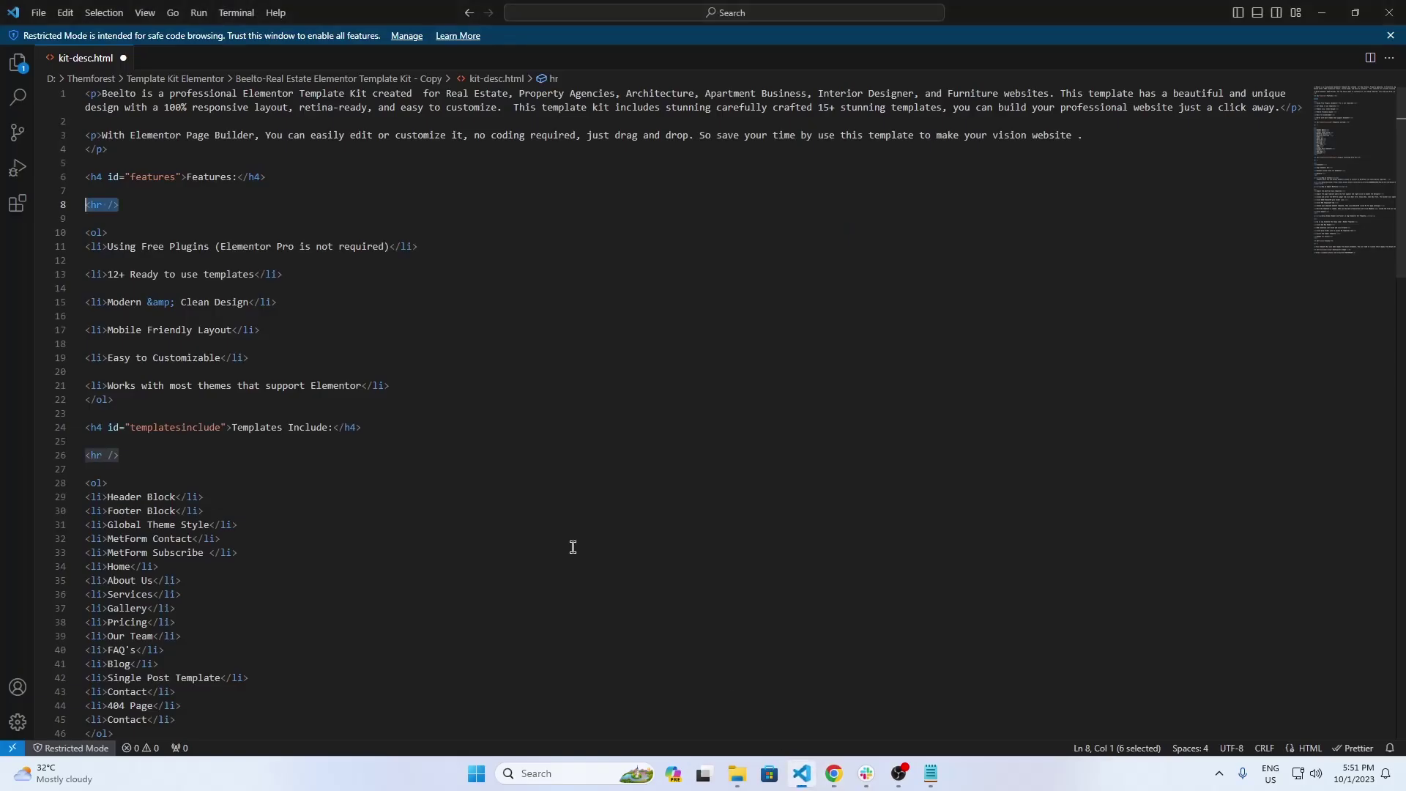
- Set the ready-to-use templates entry in the features list to 15+
drag(113, 247, 390, 243)
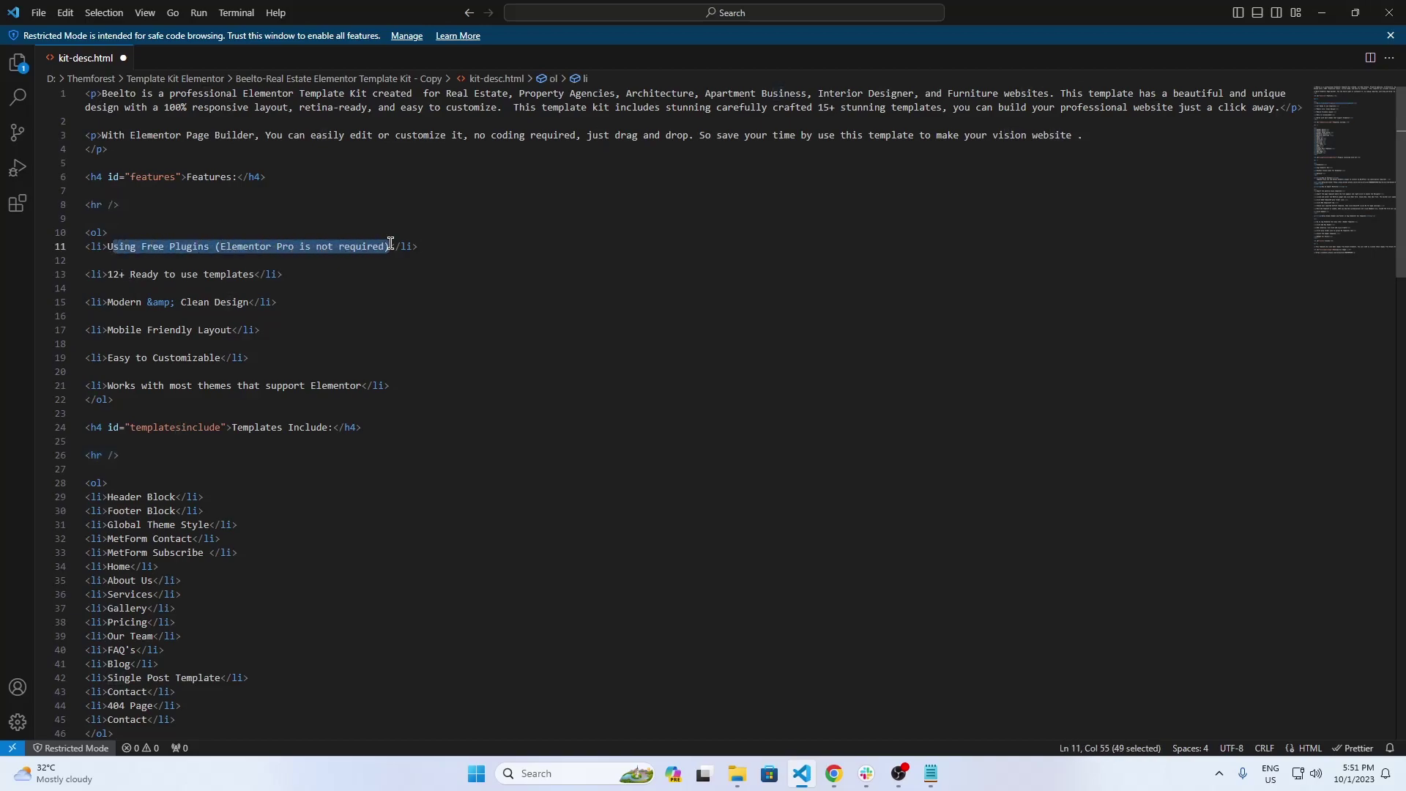
click(595, 241)
click(117, 275)
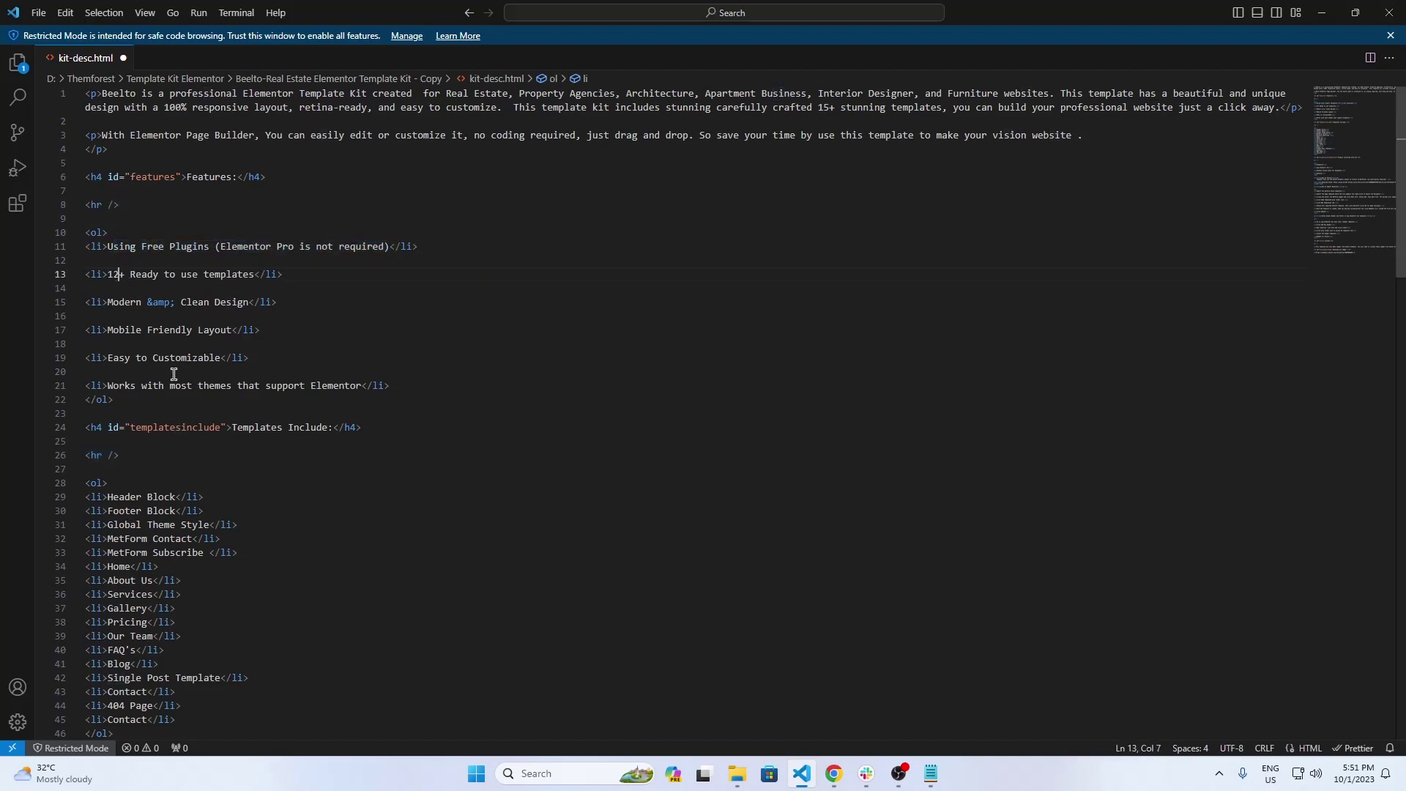
key(BackSpace)
text(5)
click(418, 290)
- Move the Global Theme Style item to the start of the Templates Include list and remove the blank line it leaves
click(161, 300)
scroll(440, 381, down, 1)
scroll(454, 372, down, 1)
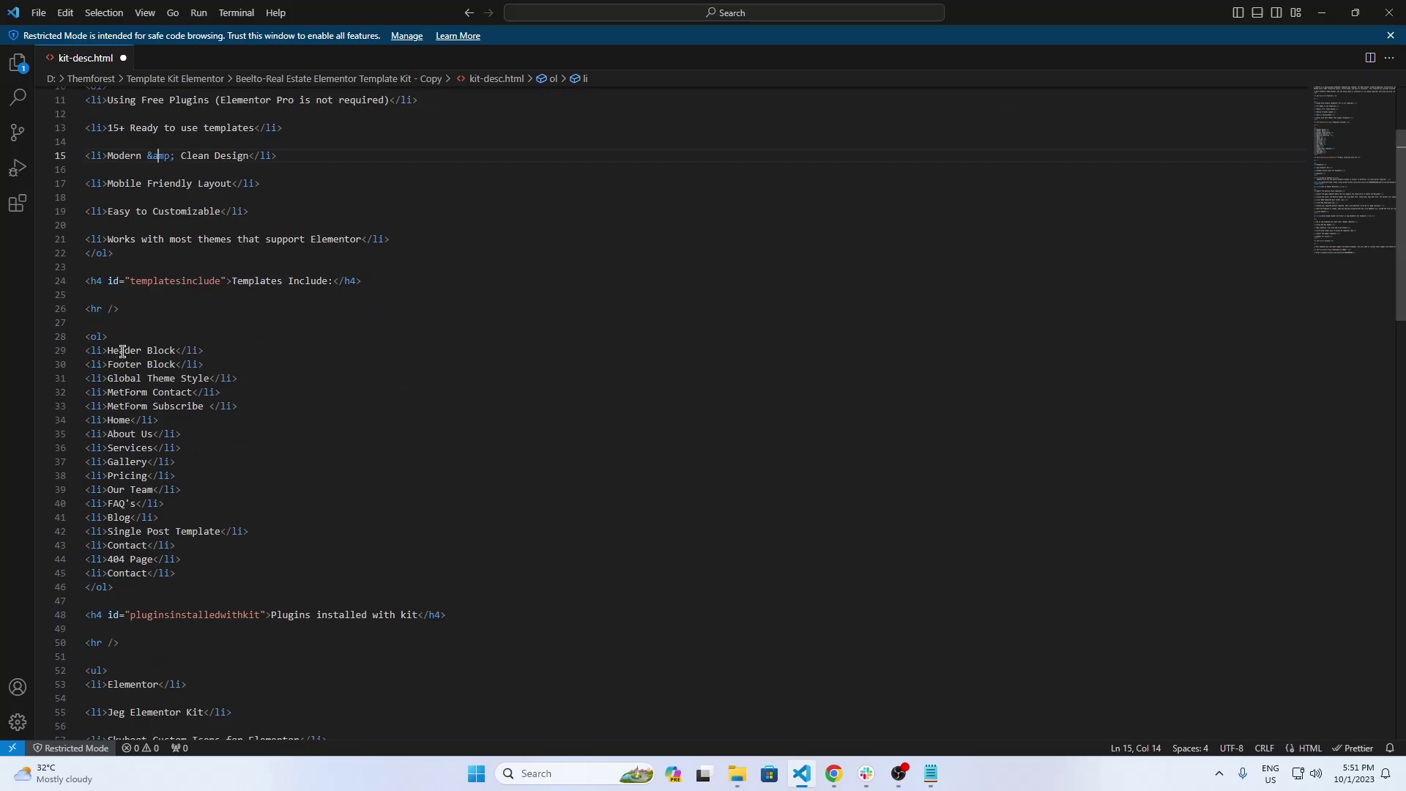
drag(244, 378, 86, 380)
key(ctrl+x)
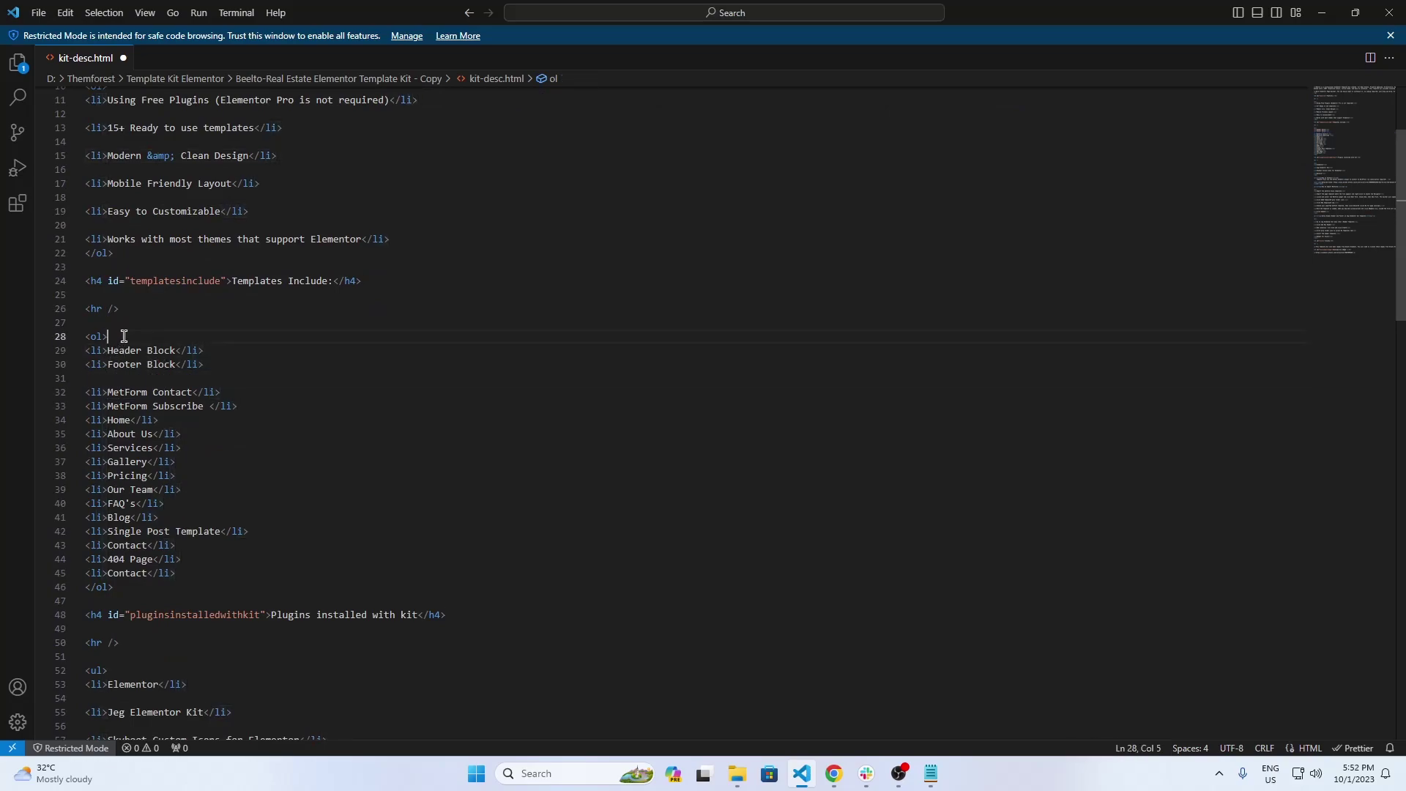
click(117, 336)
key(Return)
key(ctrl+v)
click(109, 350)
key(BackSpace)
click(213, 378)
key(Delete)
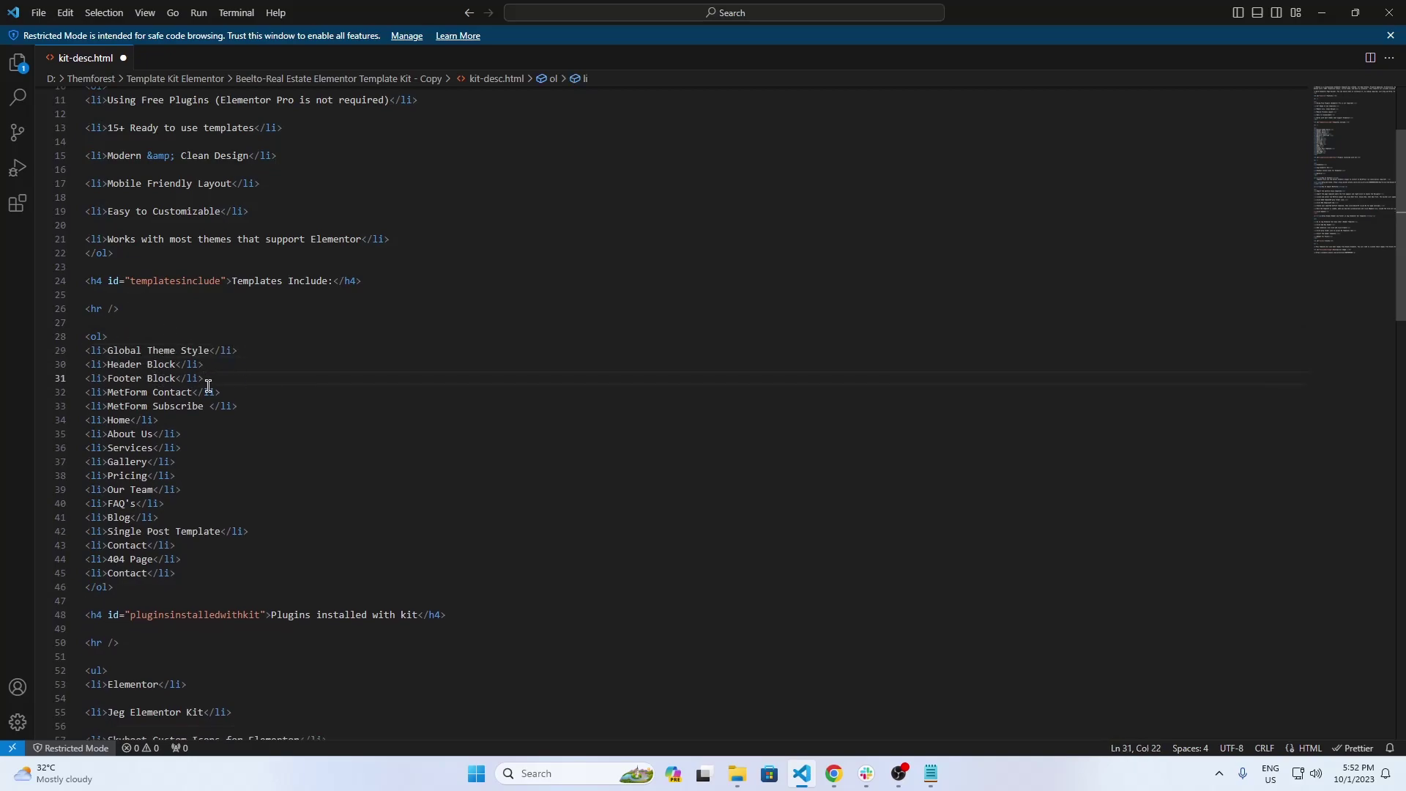
- Replace the Gallery template item with "Property" and the Pricing item with "Property Details"
click(188, 404)
key(End)
click(152, 448)
click(228, 469)
double_click(136, 462)
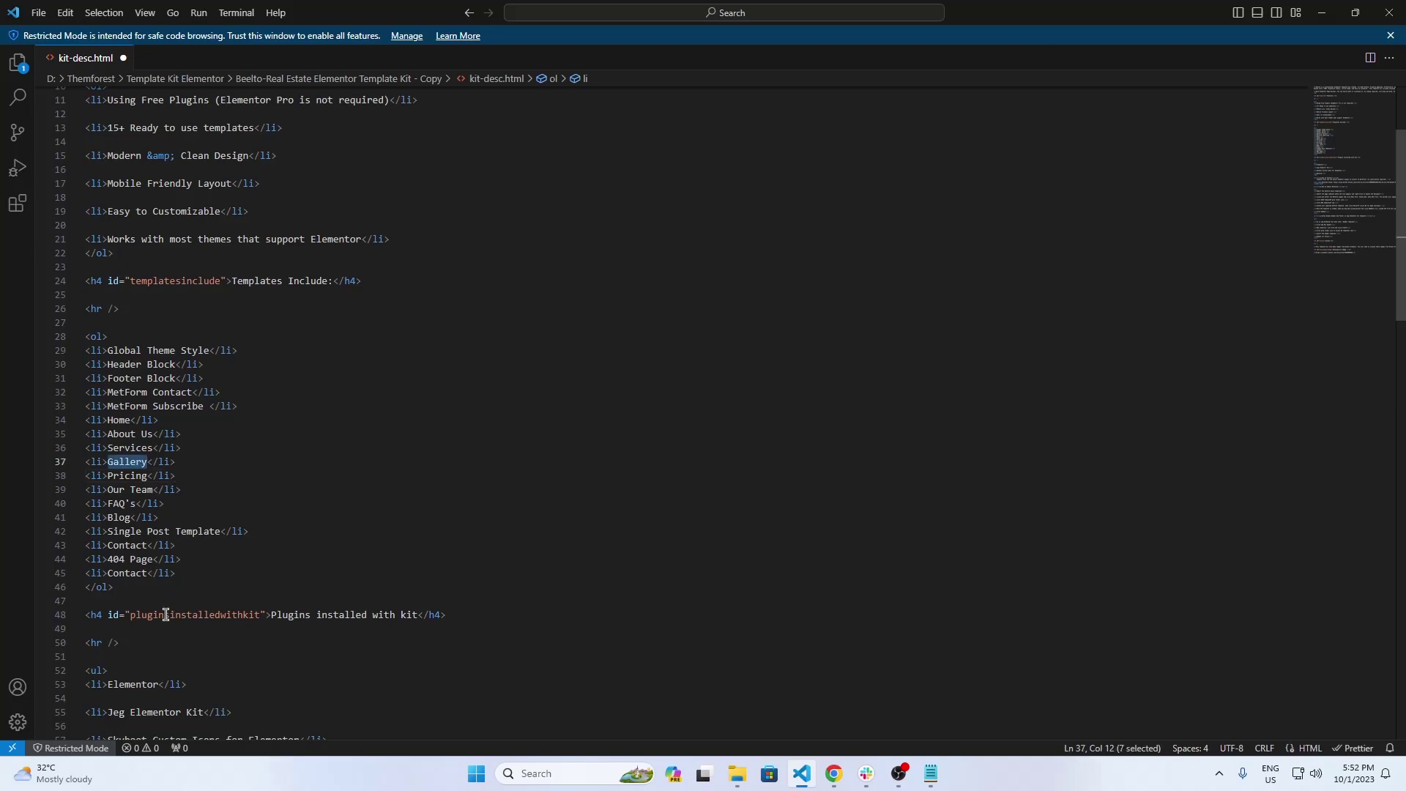
text(Property)
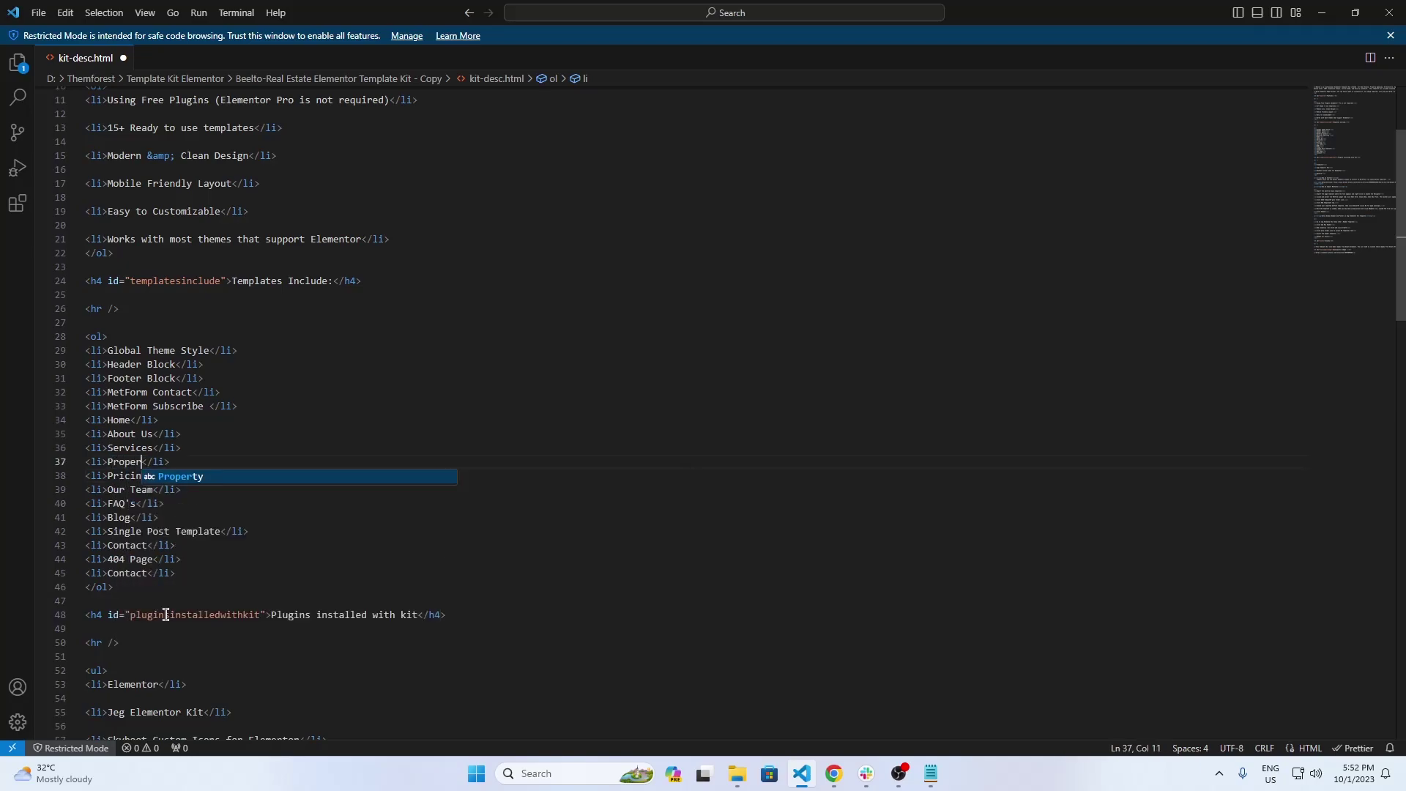
double_click(121, 477)
text(Property )
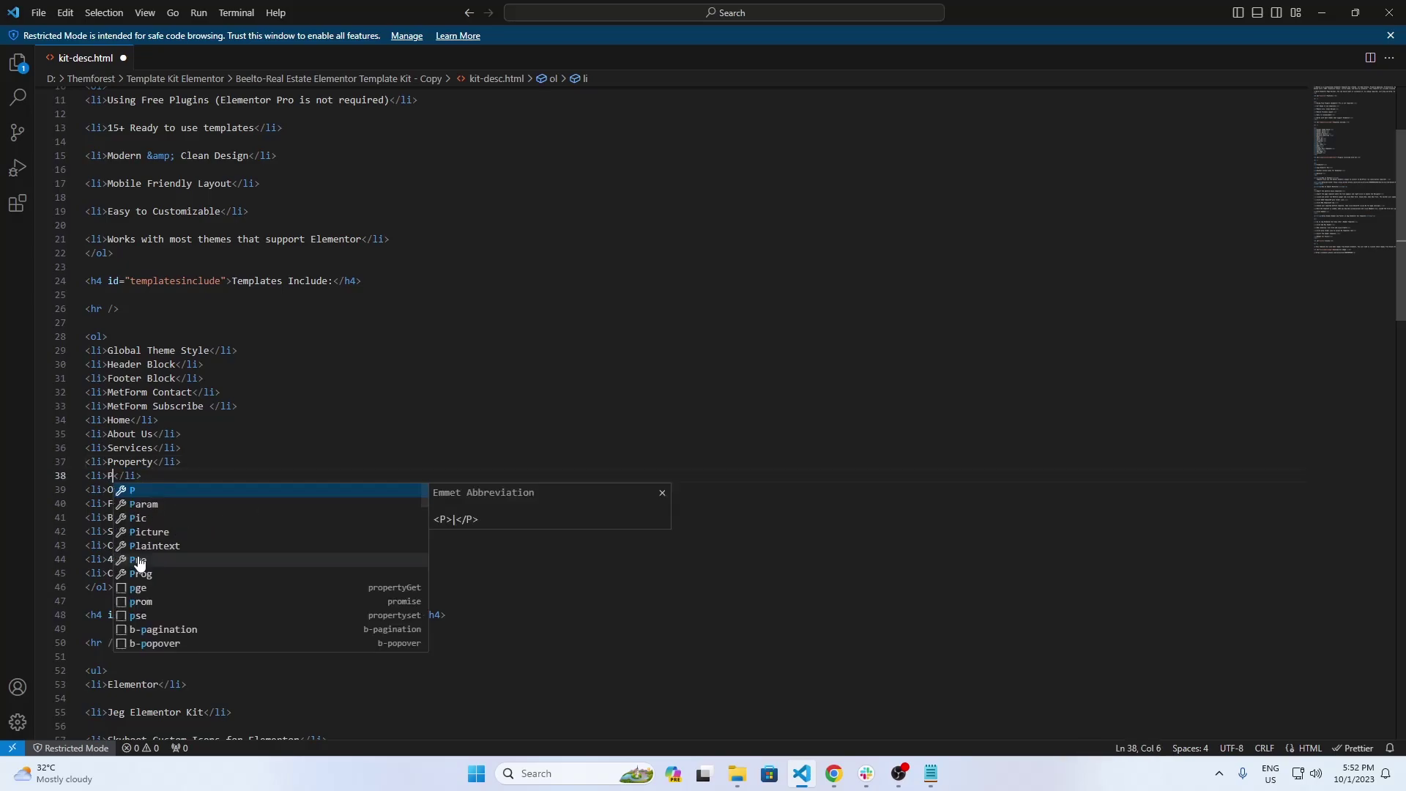
text(De)
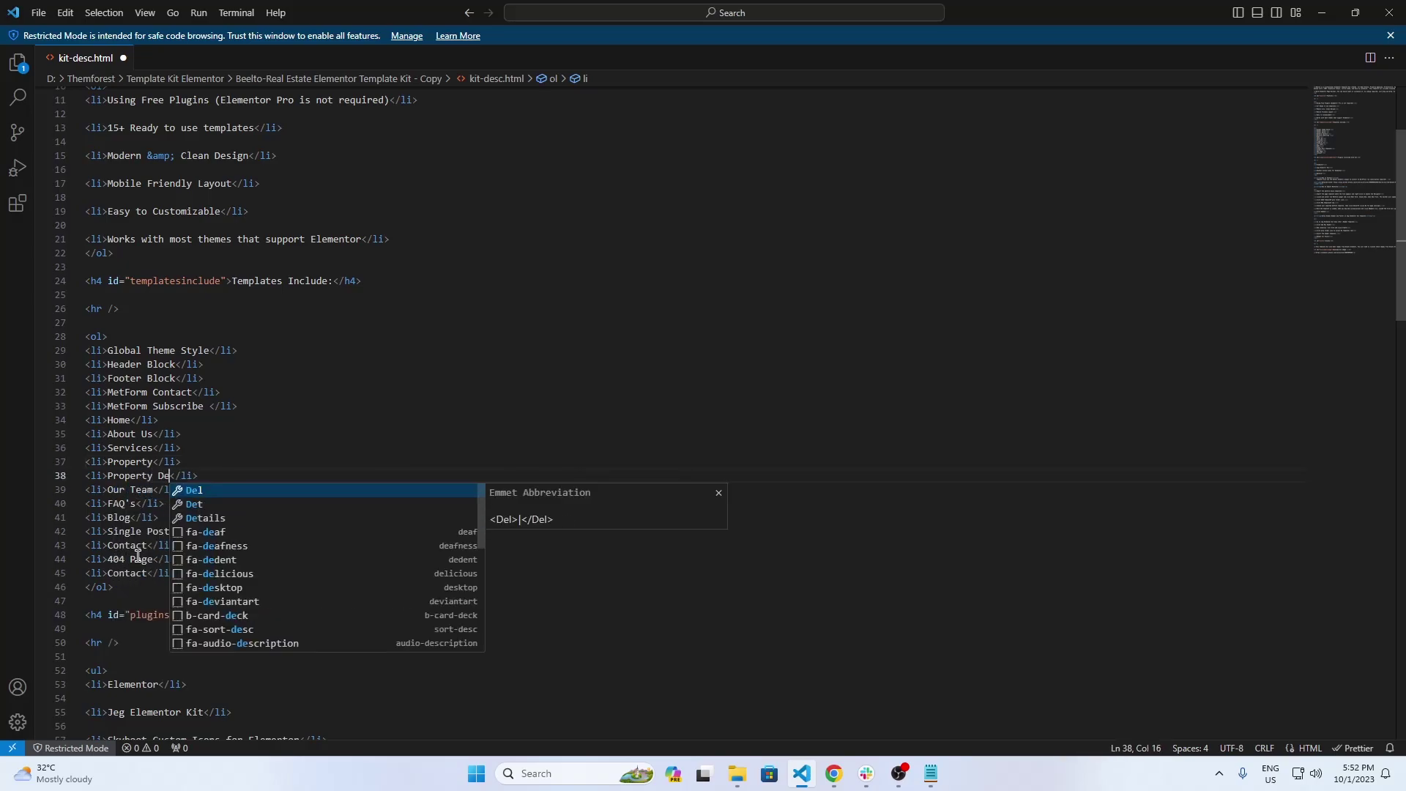
text(tails)
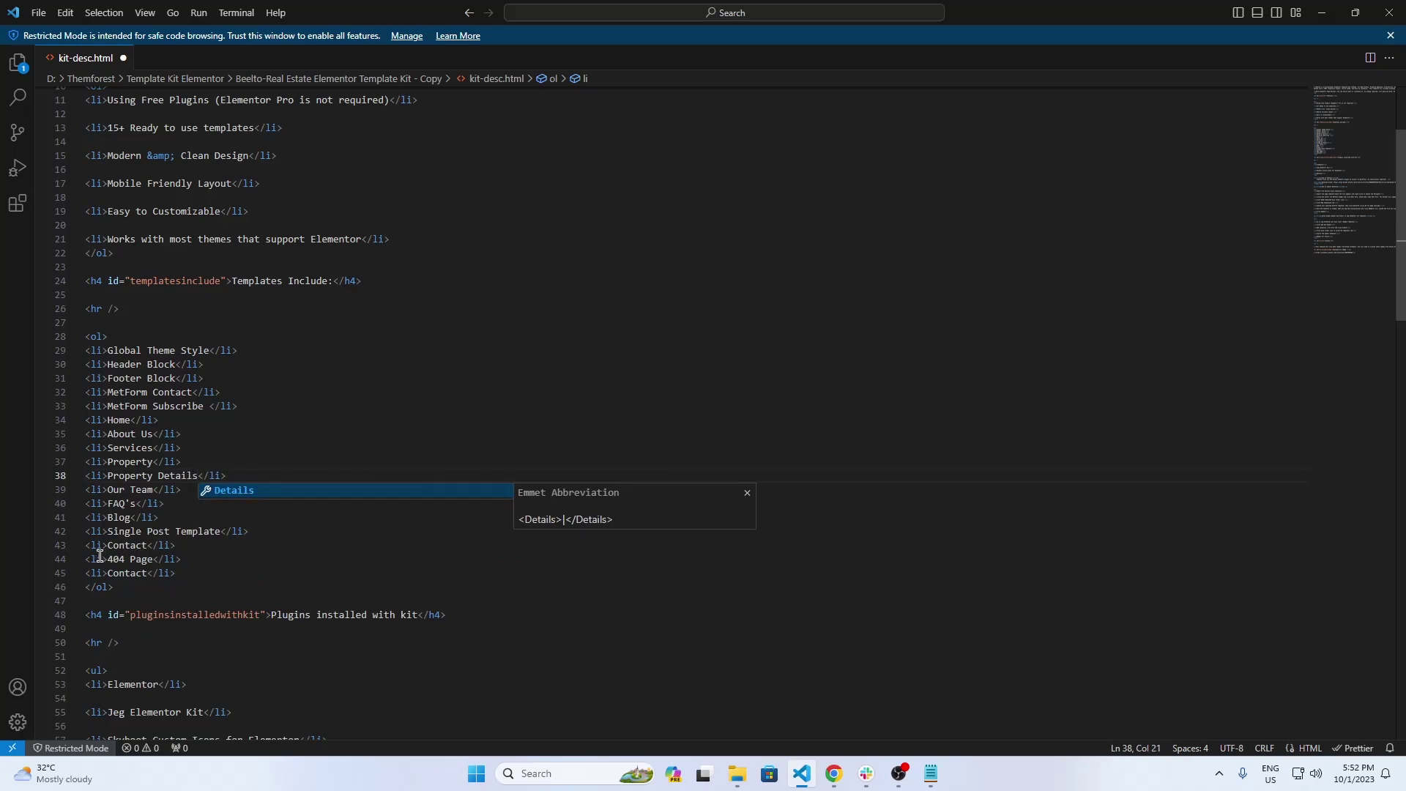
key(Escape)
- Change the "Our Team" template item to "Our Agents"
double_click(139, 490)
text(Agent)
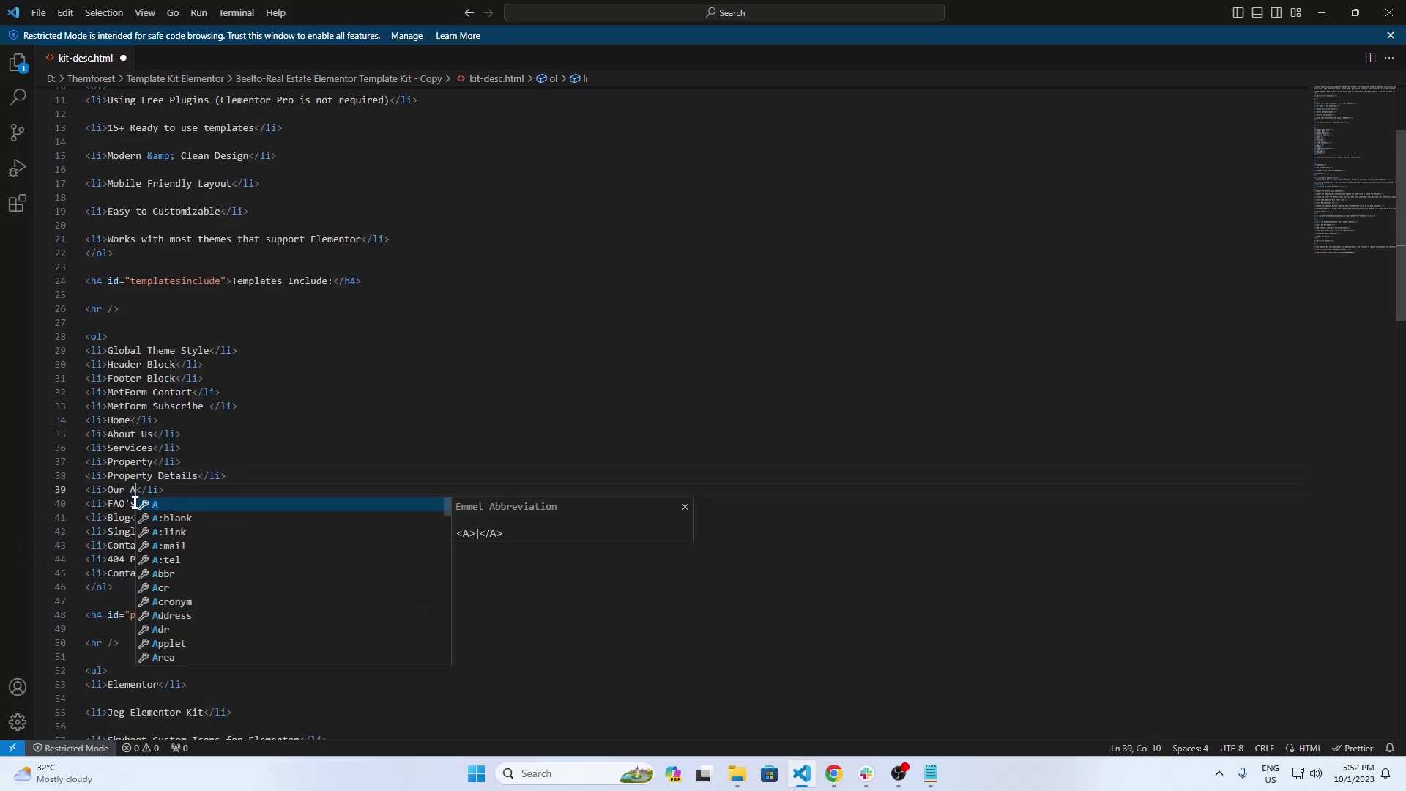
text(s)
click(131, 503)
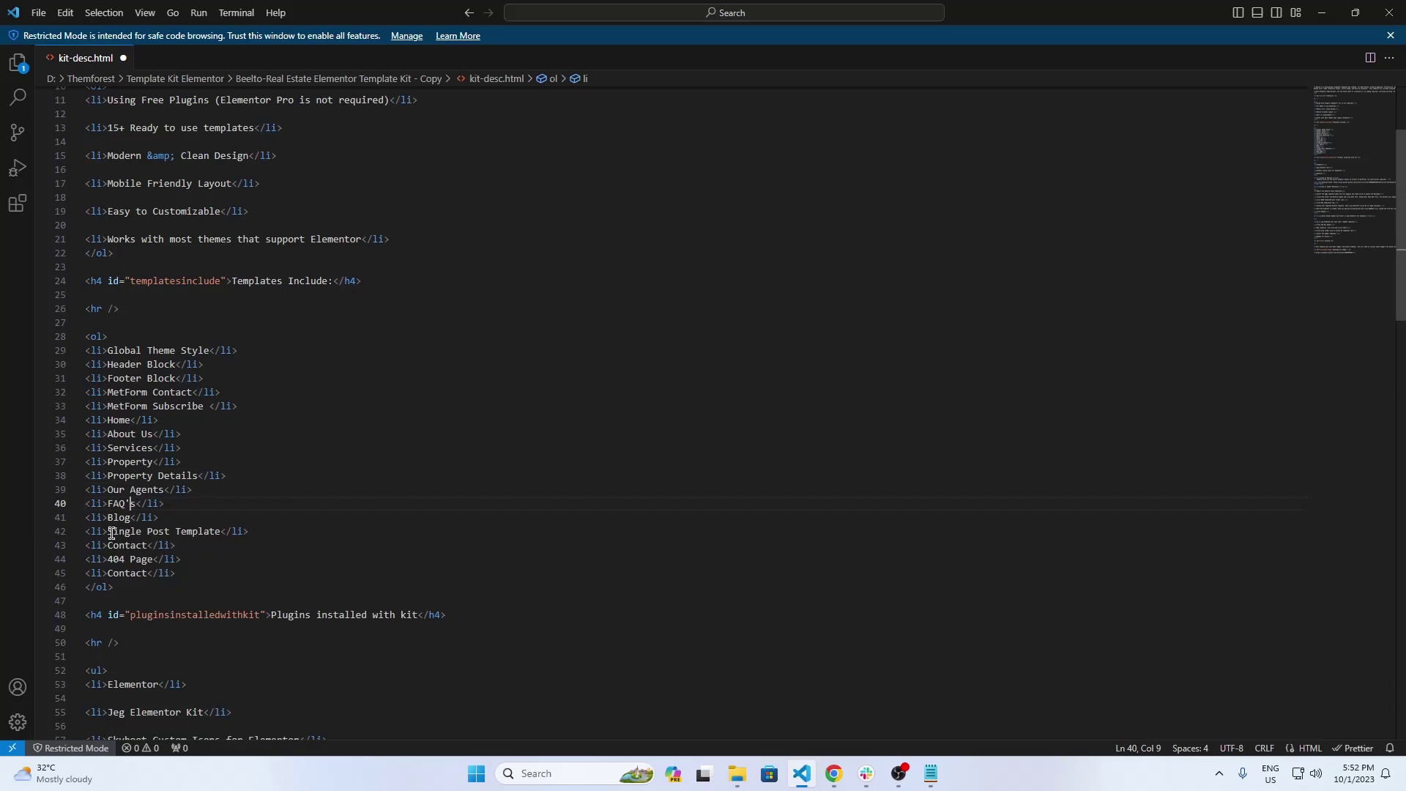
- Shorten the "Single Post Template" item to "Single Post"
double_click(124, 517)
double_click(118, 559)
double_click(119, 517)
drag(221, 531, 174, 532)
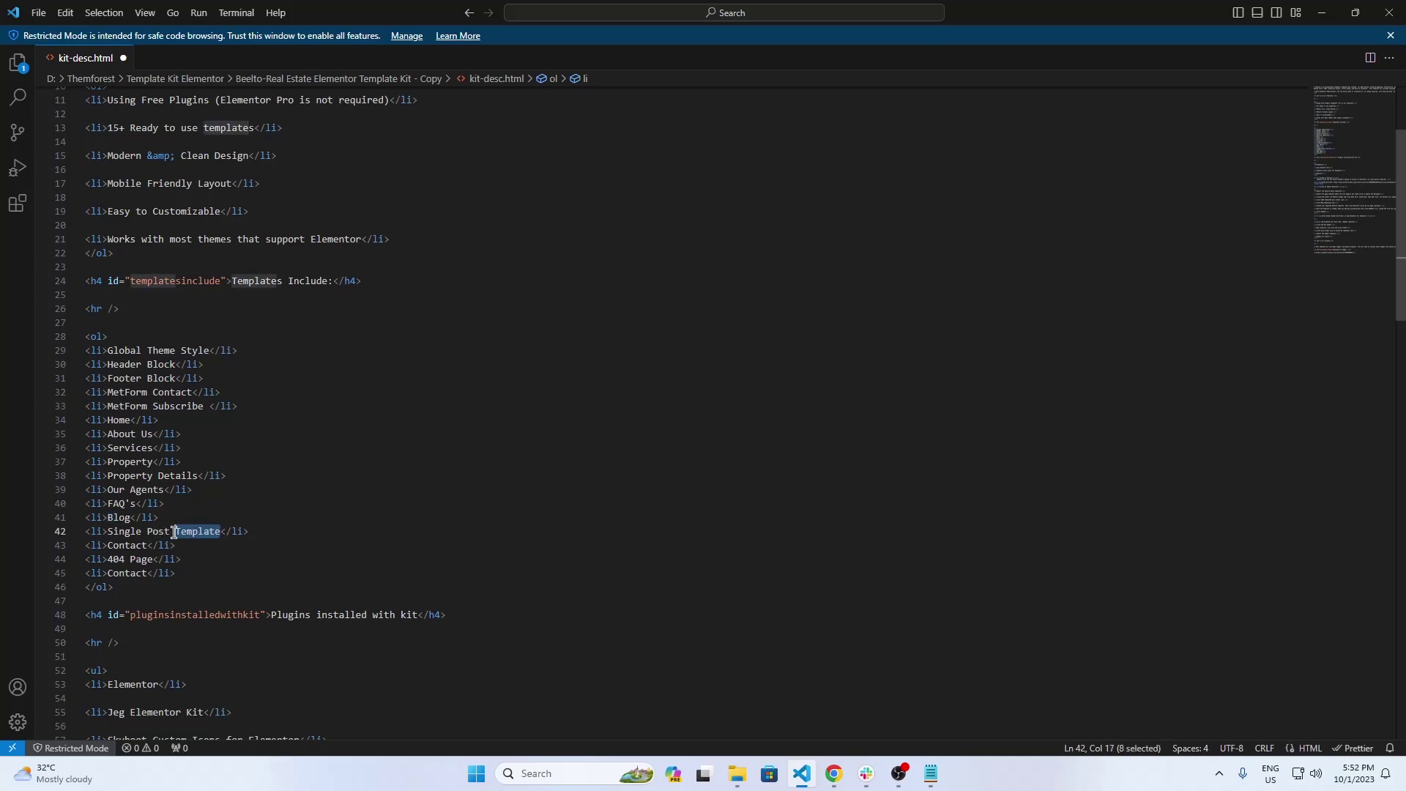
key(BackSpace)
key(BackSpace)
- Remove the duplicate Contact item after 404 Page, leaving a blank line before the end of the list
click(129, 554)
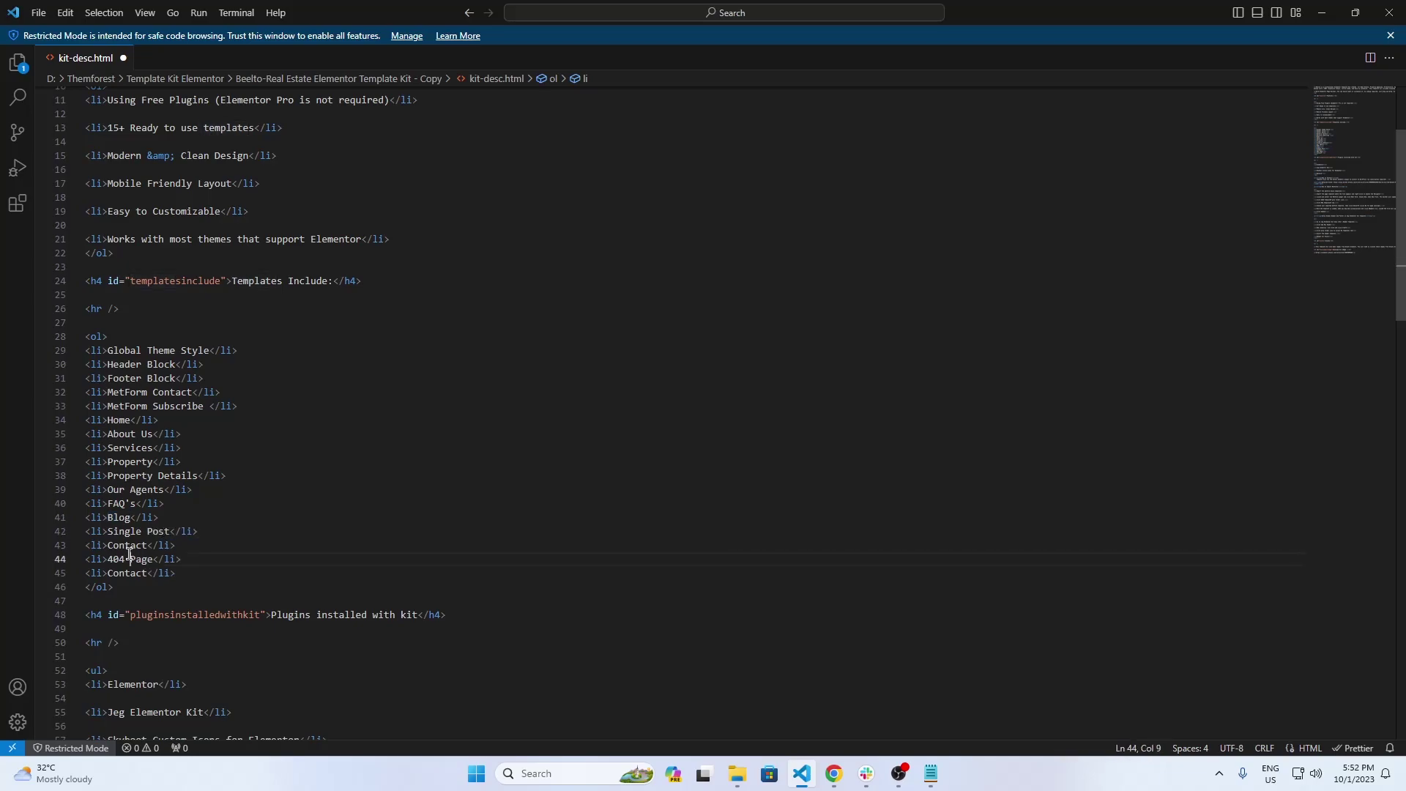
drag(184, 572, 61, 573)
key(BackSpace)
key(BackSpace)
key(Return)
- Check each entry of the Templates Include list from Global Theme Style through 404 Page
click(149, 351)
click(154, 364)
click(154, 379)
click(154, 392)
click(153, 406)
click(126, 421)
click(128, 434)
click(129, 449)
click(130, 462)
click(130, 476)
click(129, 490)
click(129, 504)
click(130, 518)
click(129, 532)
click(128, 546)
click(131, 560)
- Review the list of plugins installed with the kit and the How to Install section with its detailed guide link
scroll(306, 551, down, 3)
scroll(555, 514, down, 6)
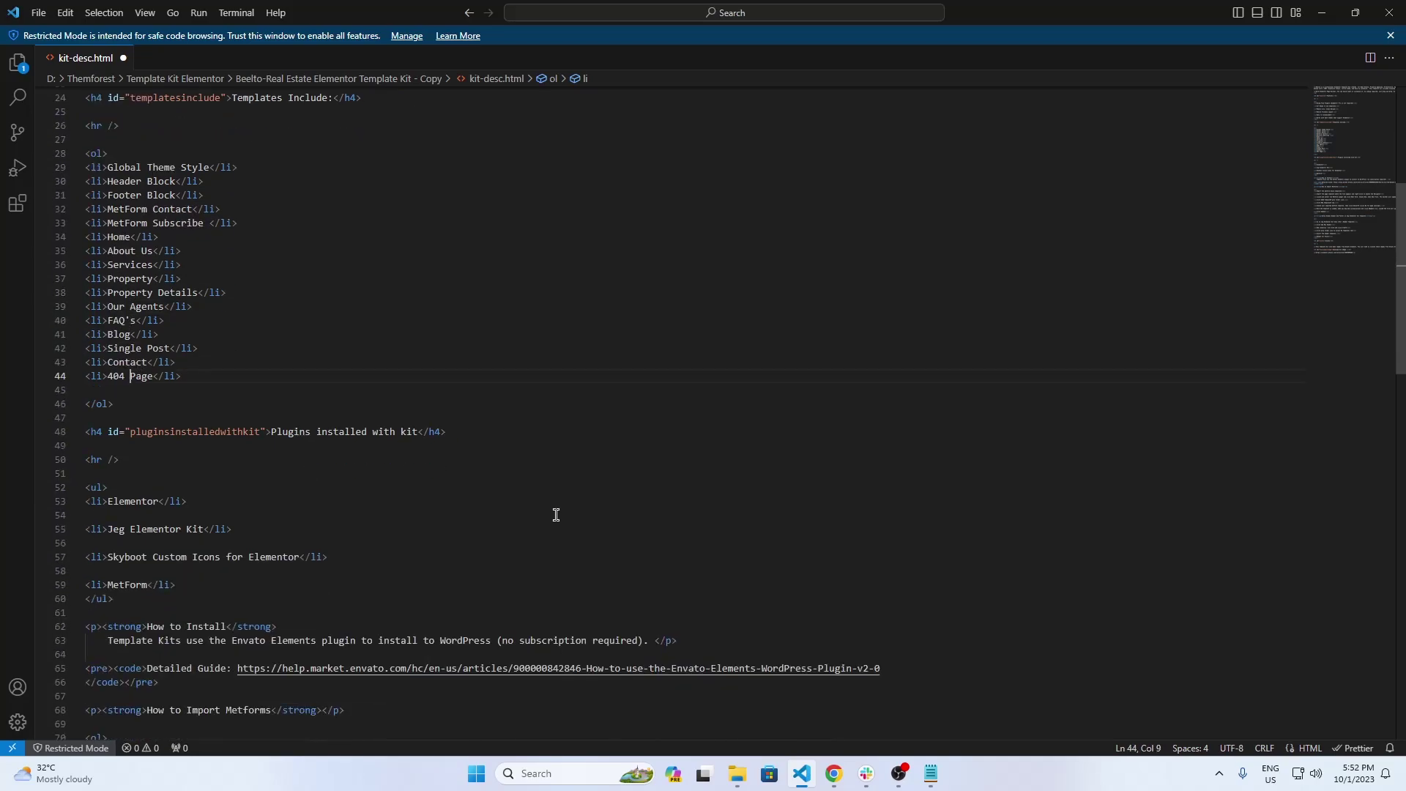
click(145, 352)
click(154, 383)
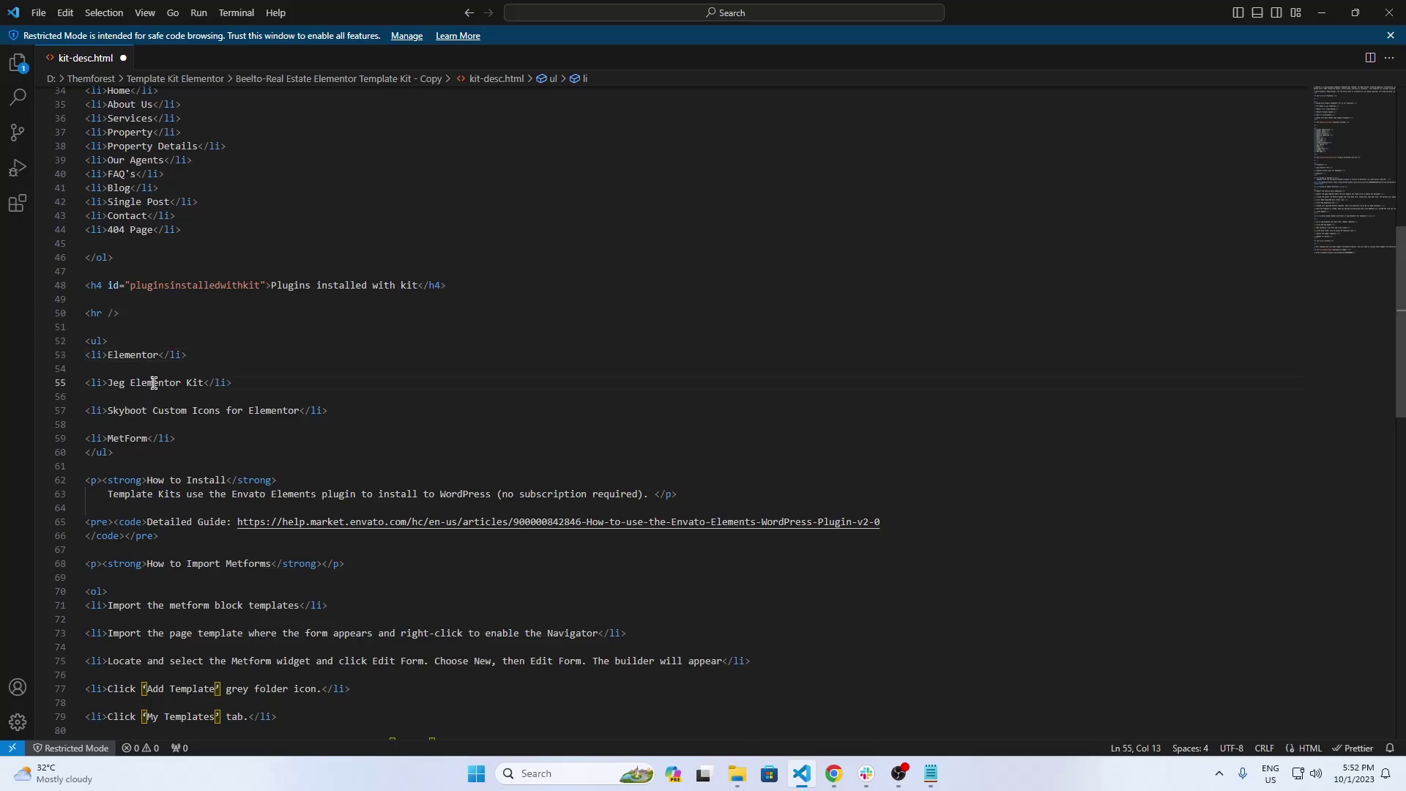
click(125, 437)
scroll(364, 436, down, 3)
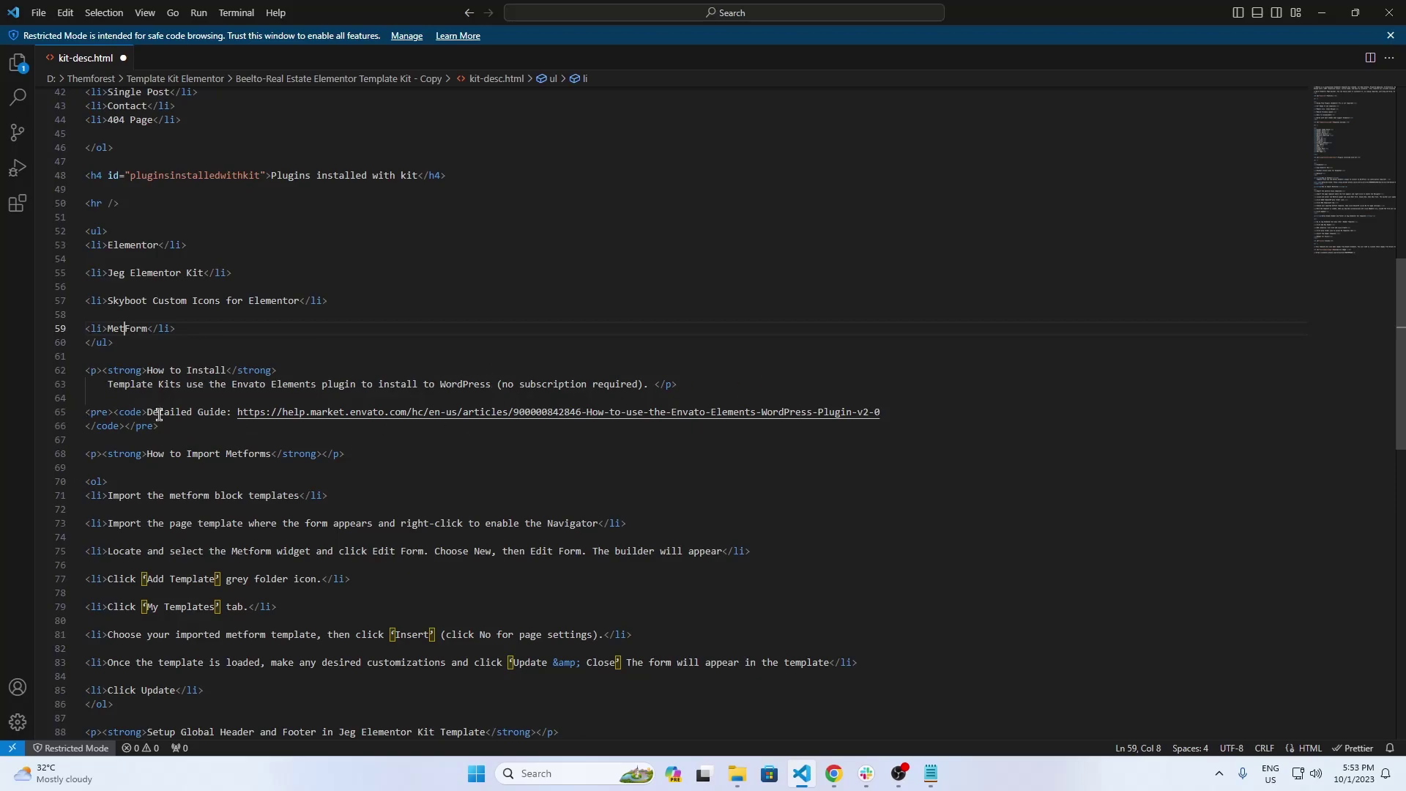
drag(898, 411, 181, 412)
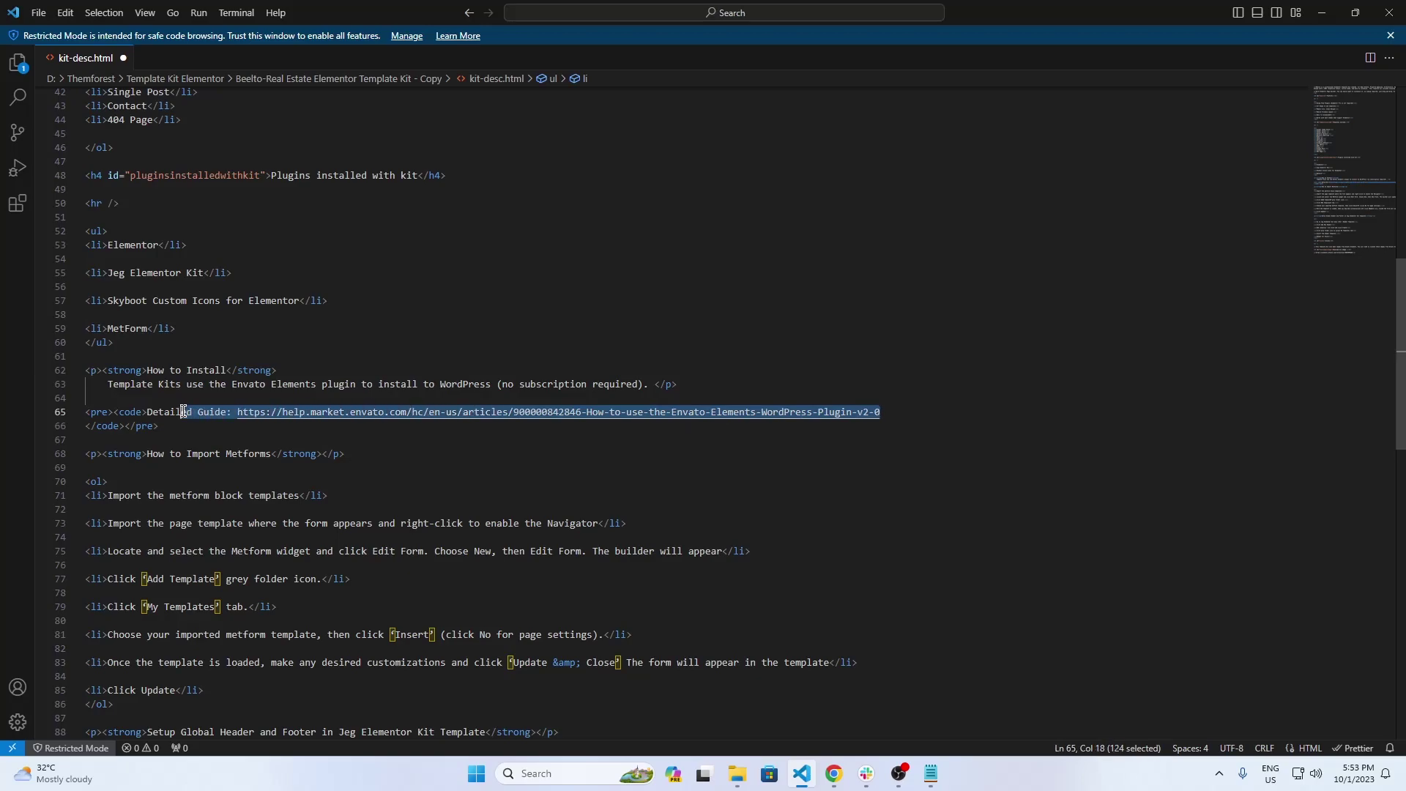
scroll(181, 412, down, 3)
scroll(398, 323, down, 2)
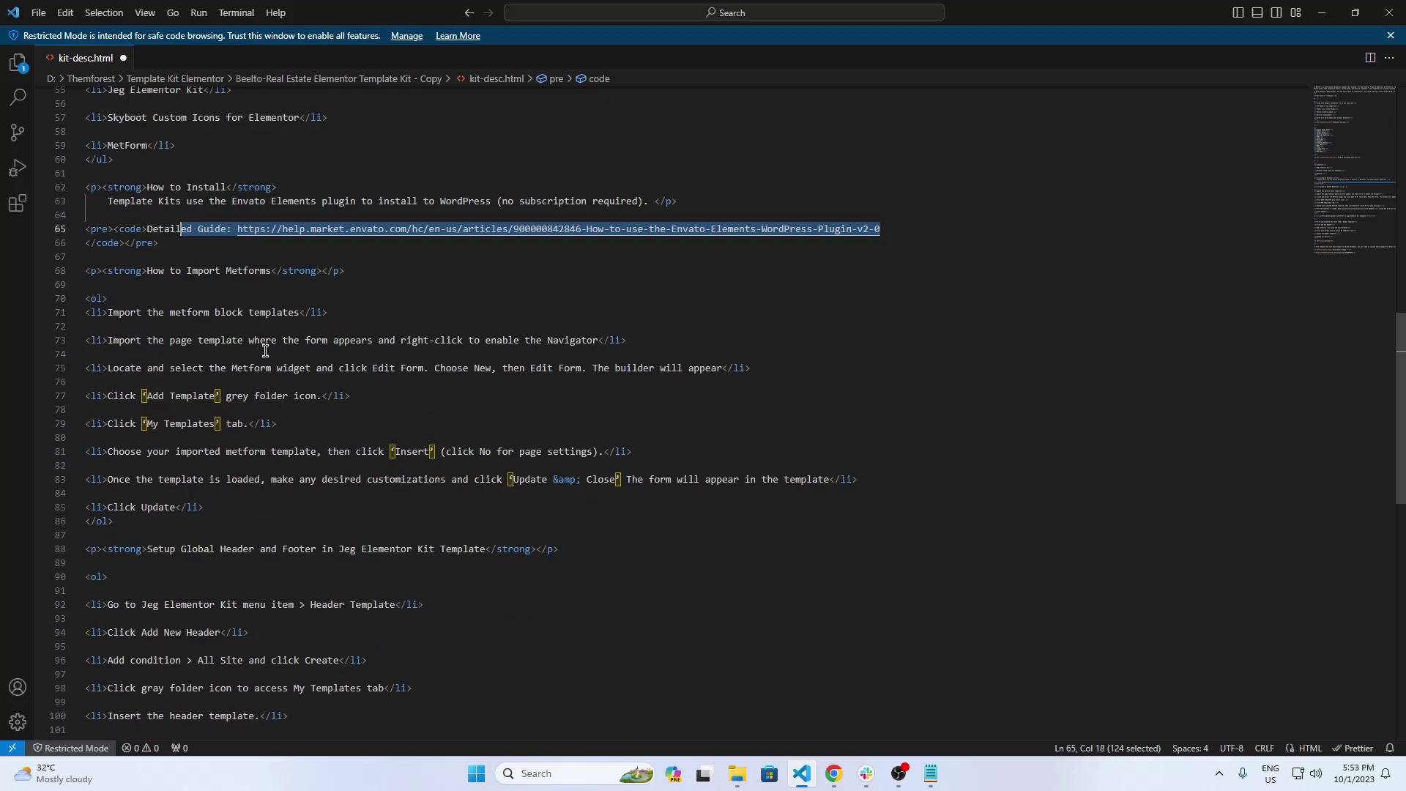
- Read through the Metform import and global header and footer instructions, down to the image collection link under Assets
click(349, 428)
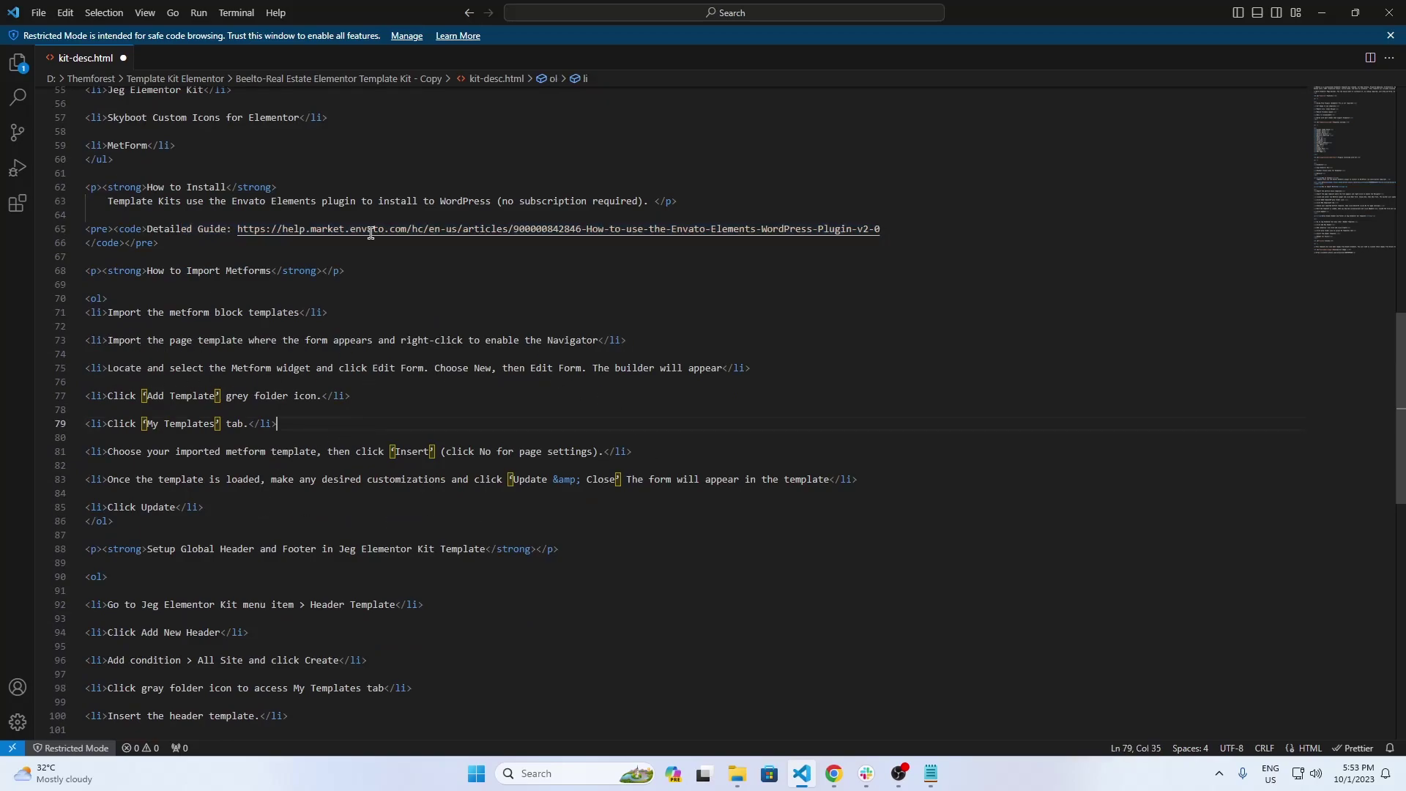
click(314, 516)
shift+click(85, 286)
scroll(322, 556, down, 4)
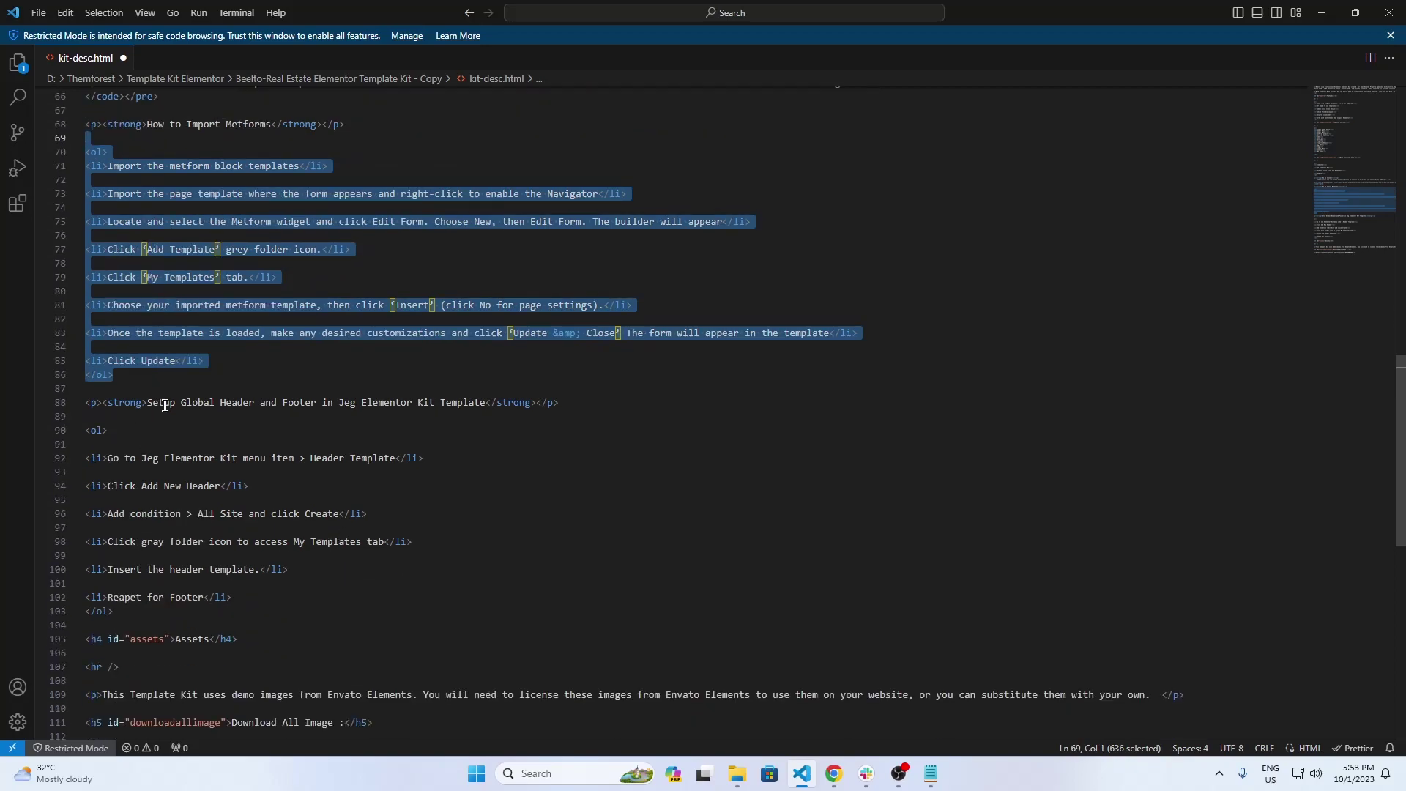
drag(603, 401, 33, 398)
scroll(382, 500, down, 3)
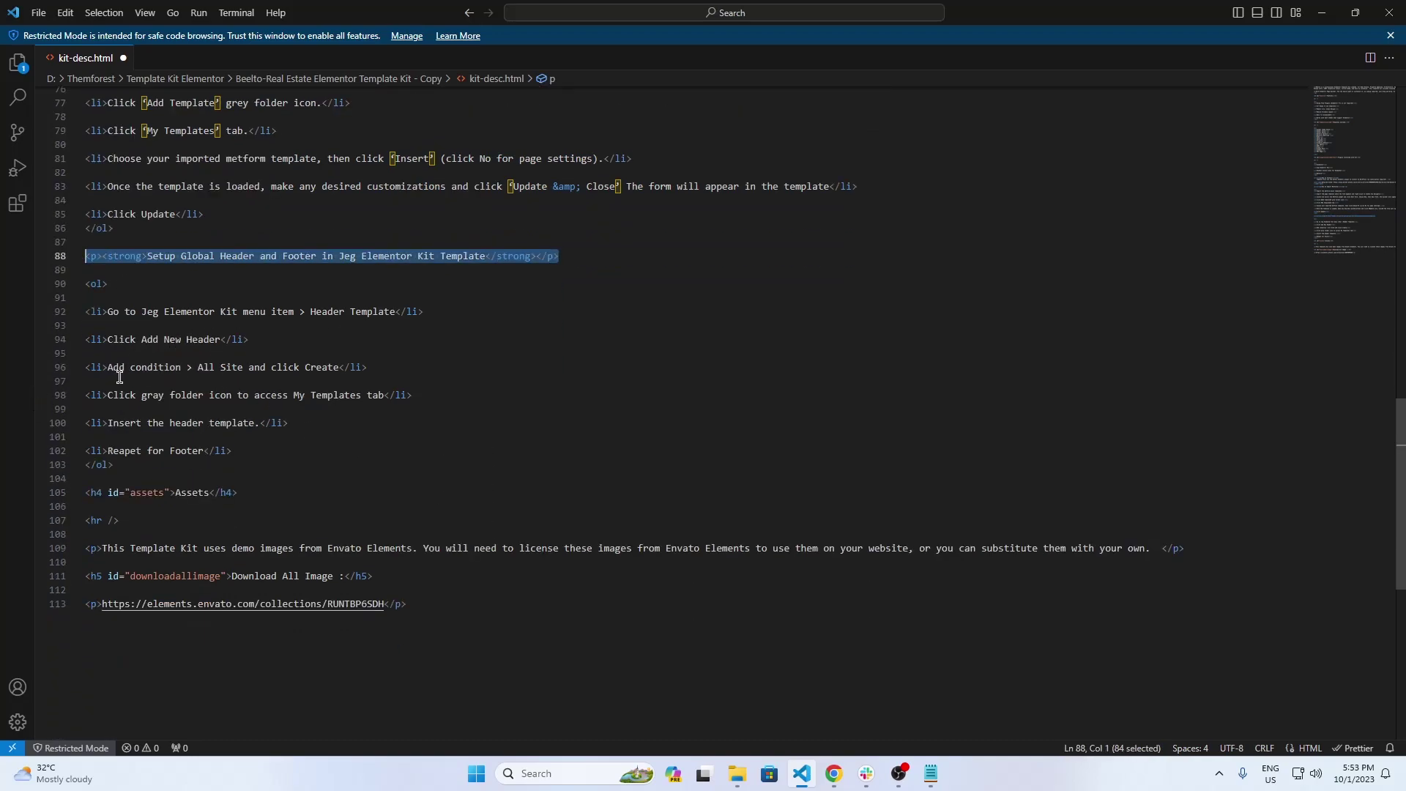
click(205, 479)
scroll(442, 489, down, 2)
click(470, 530)
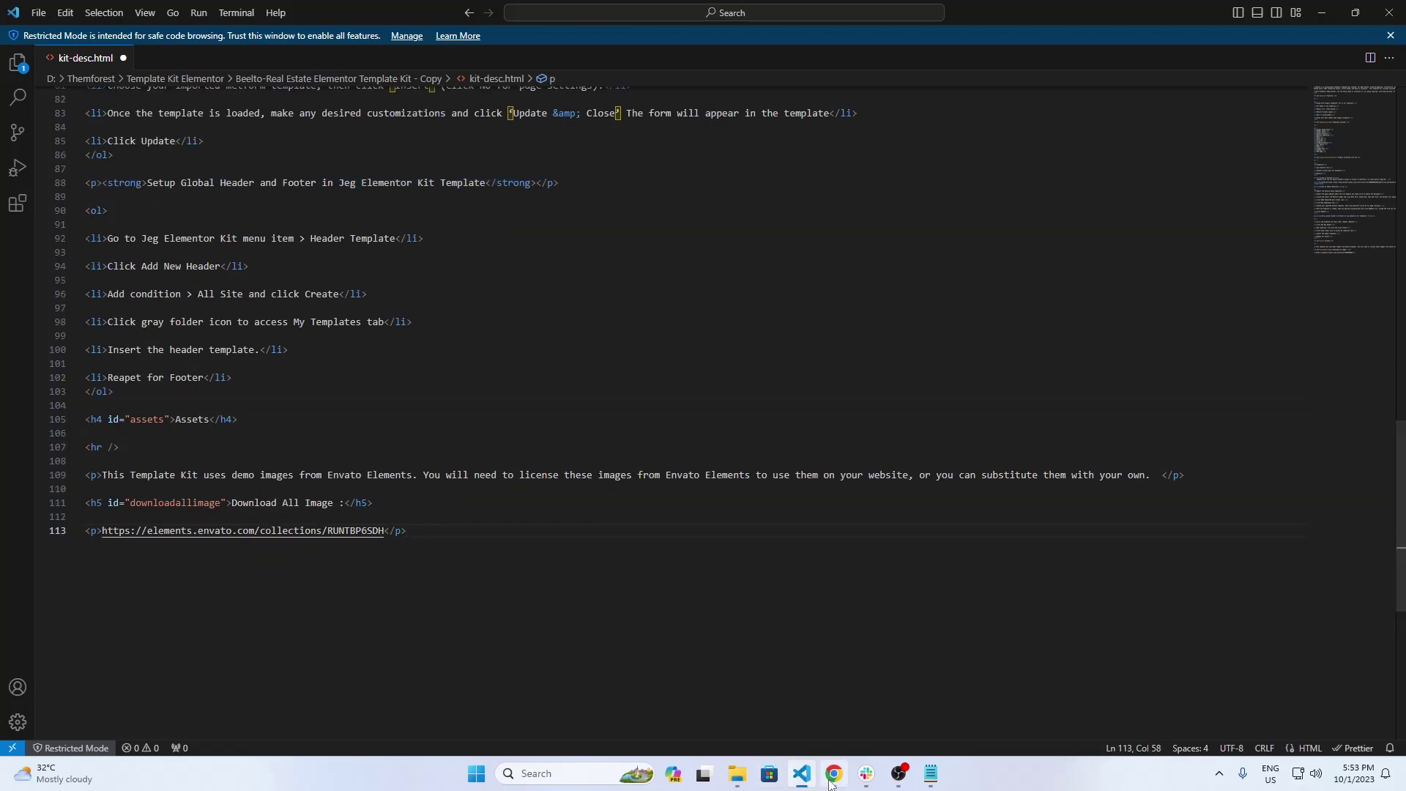
- Switch to the browser and open the My Collections page on Envato Elements
key(alt+Tab)
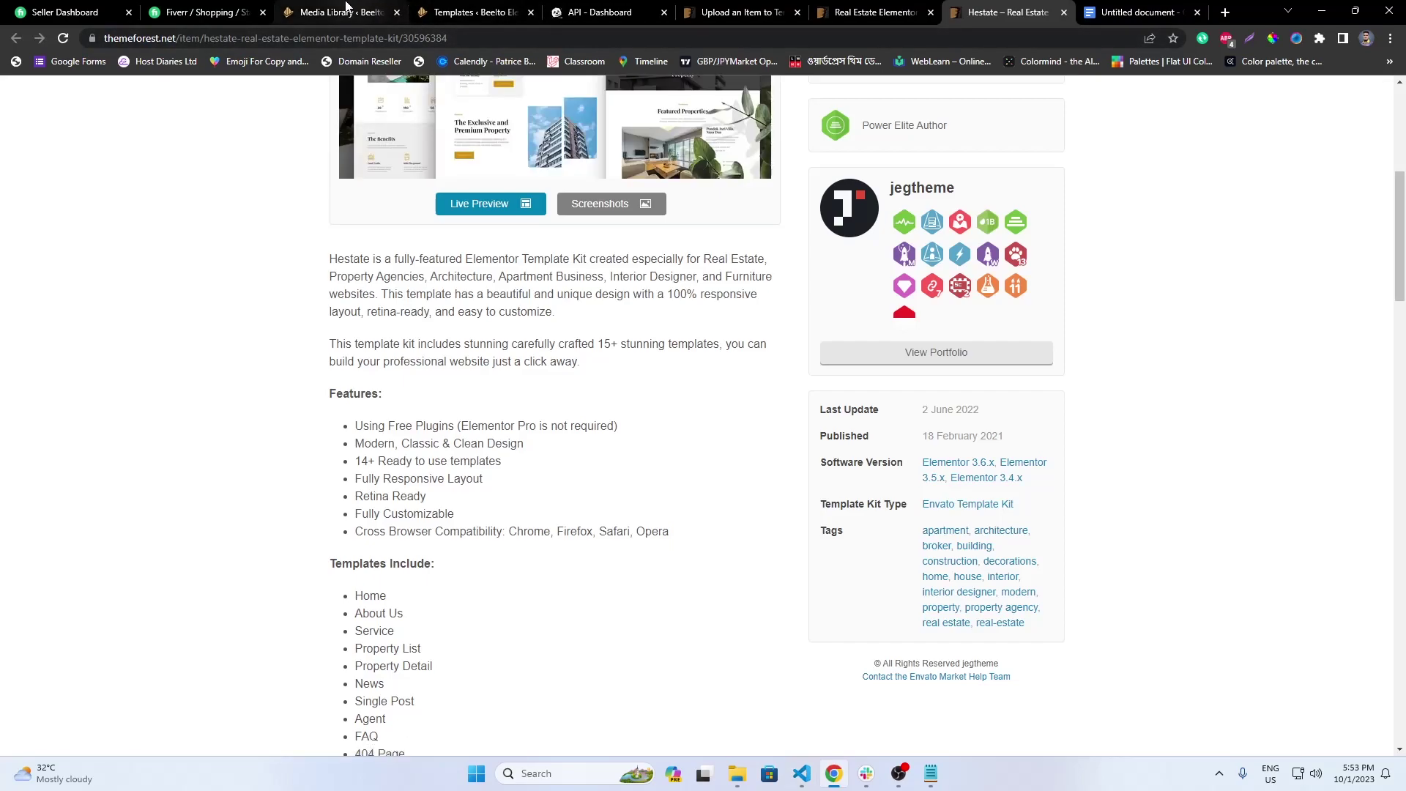
click(990, 41)
text(envat)
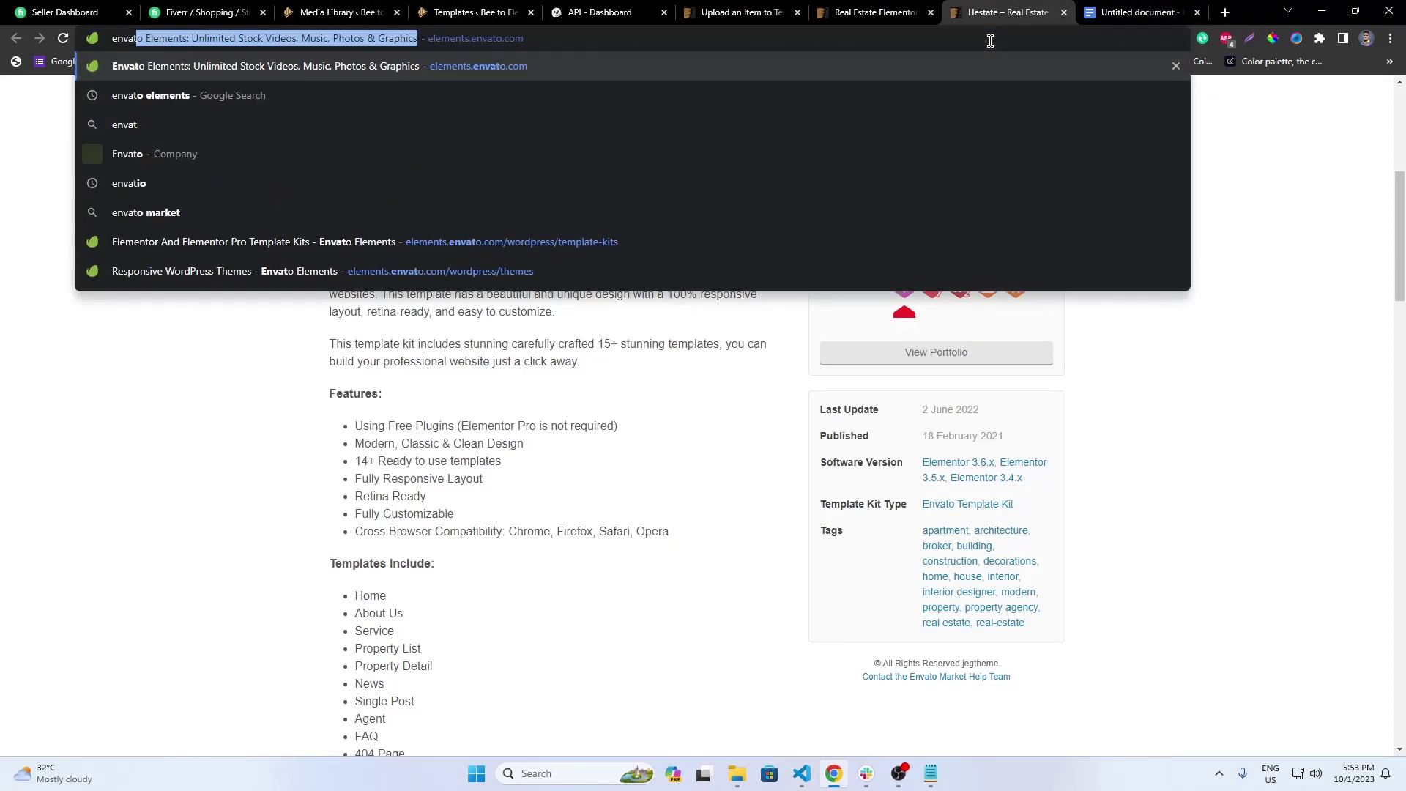
key(Return)
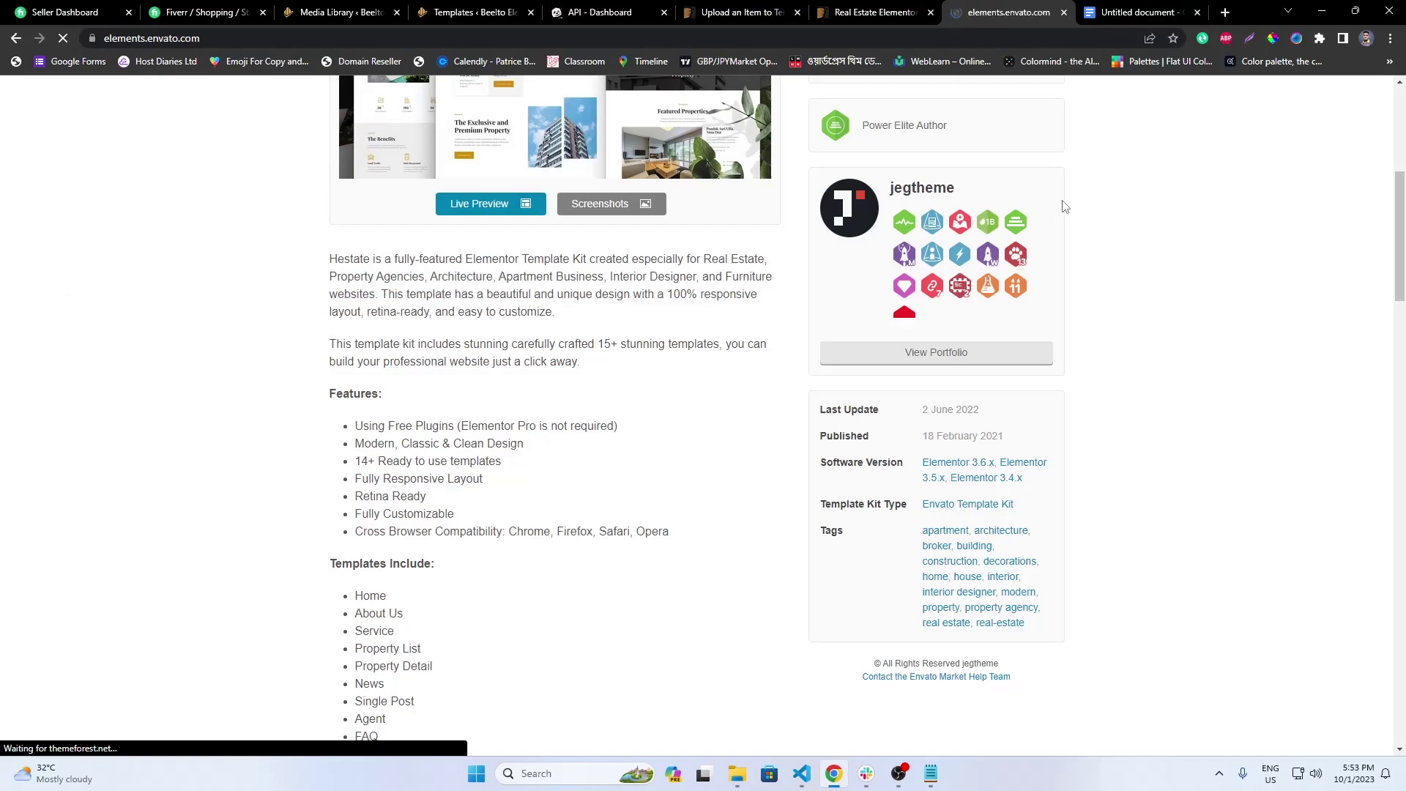
mouse_move(1165, 101)
click(1148, 187)
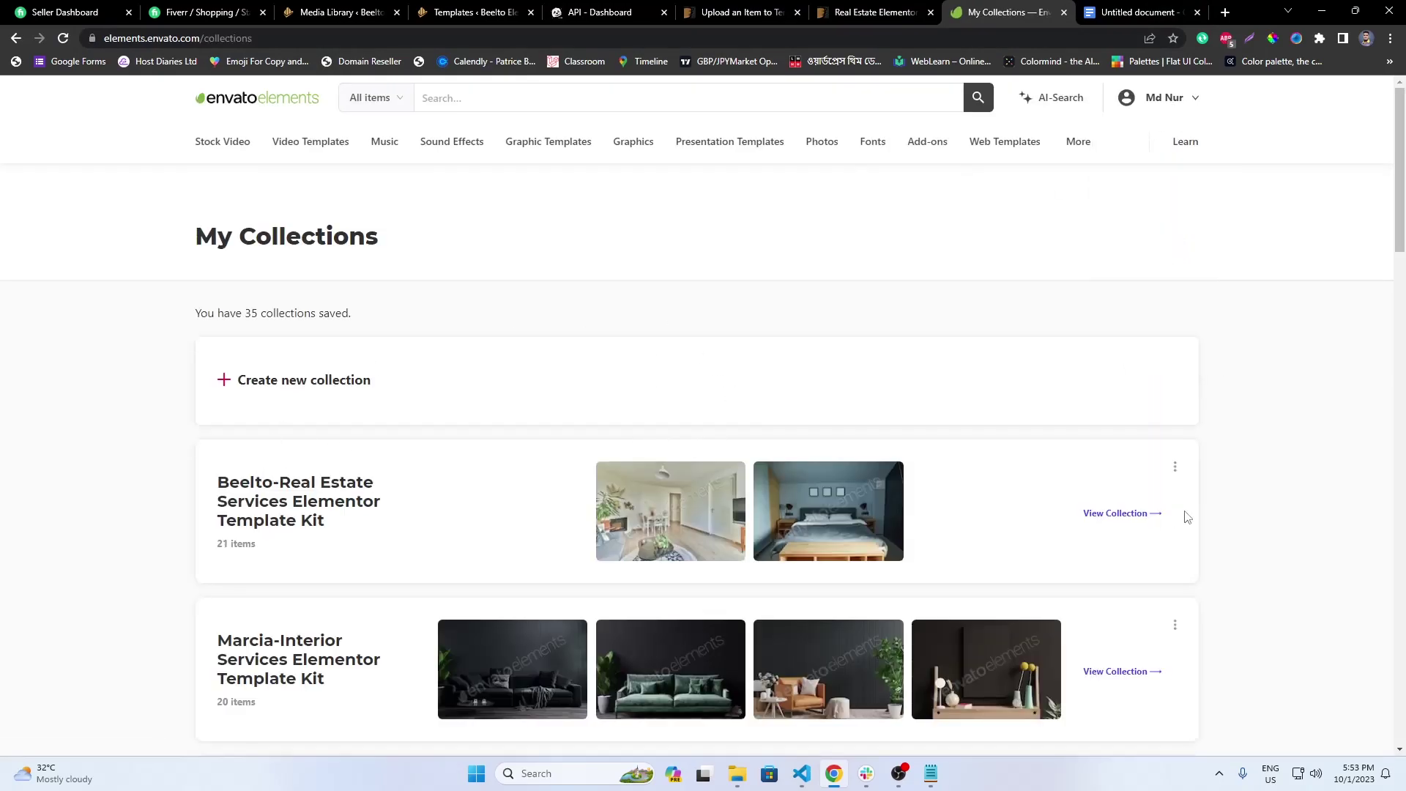
- Allow link sharing for the Beelto-Real Estate Services Elementor Template Kit collection and copy its share link
click(1175, 467)
click(1116, 539)
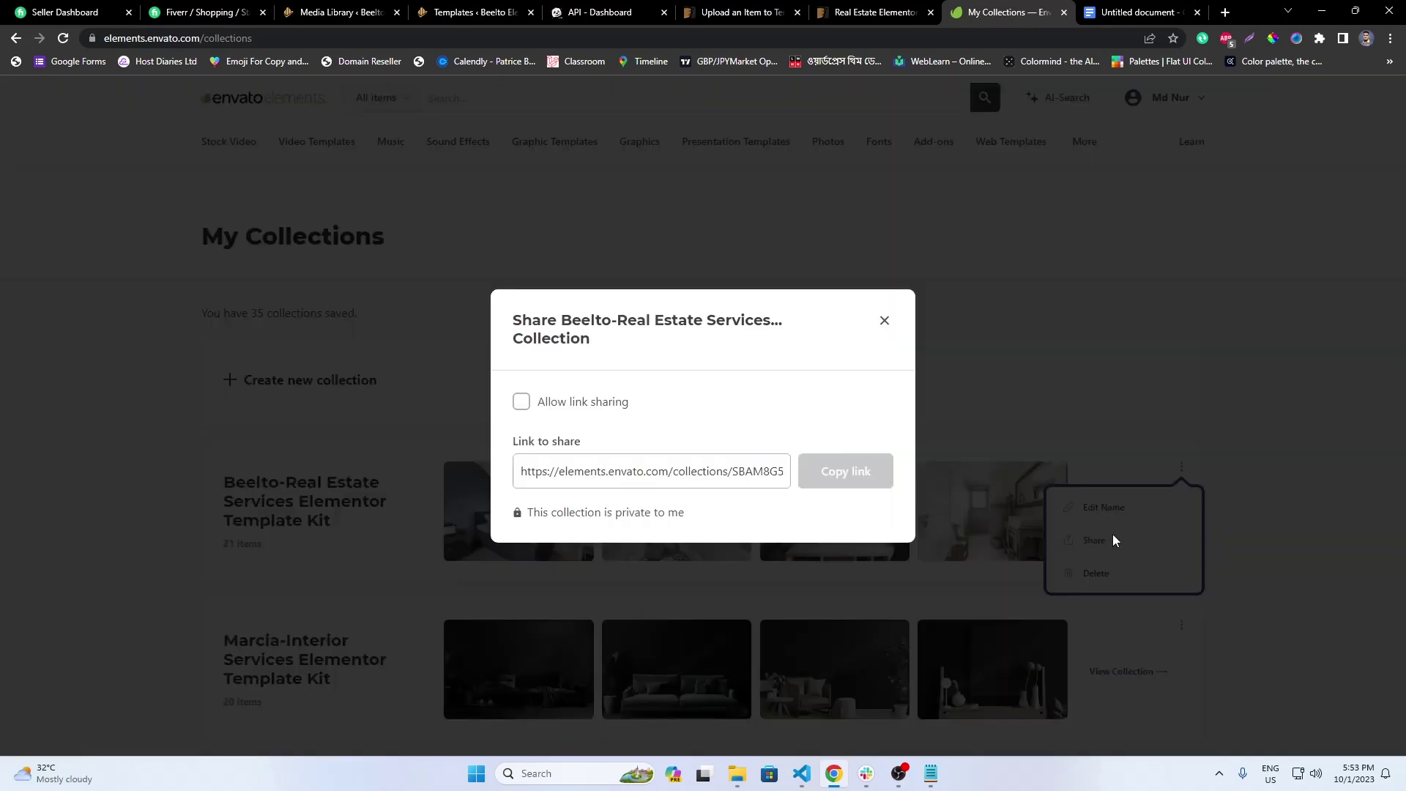
click(596, 403)
click(863, 471)
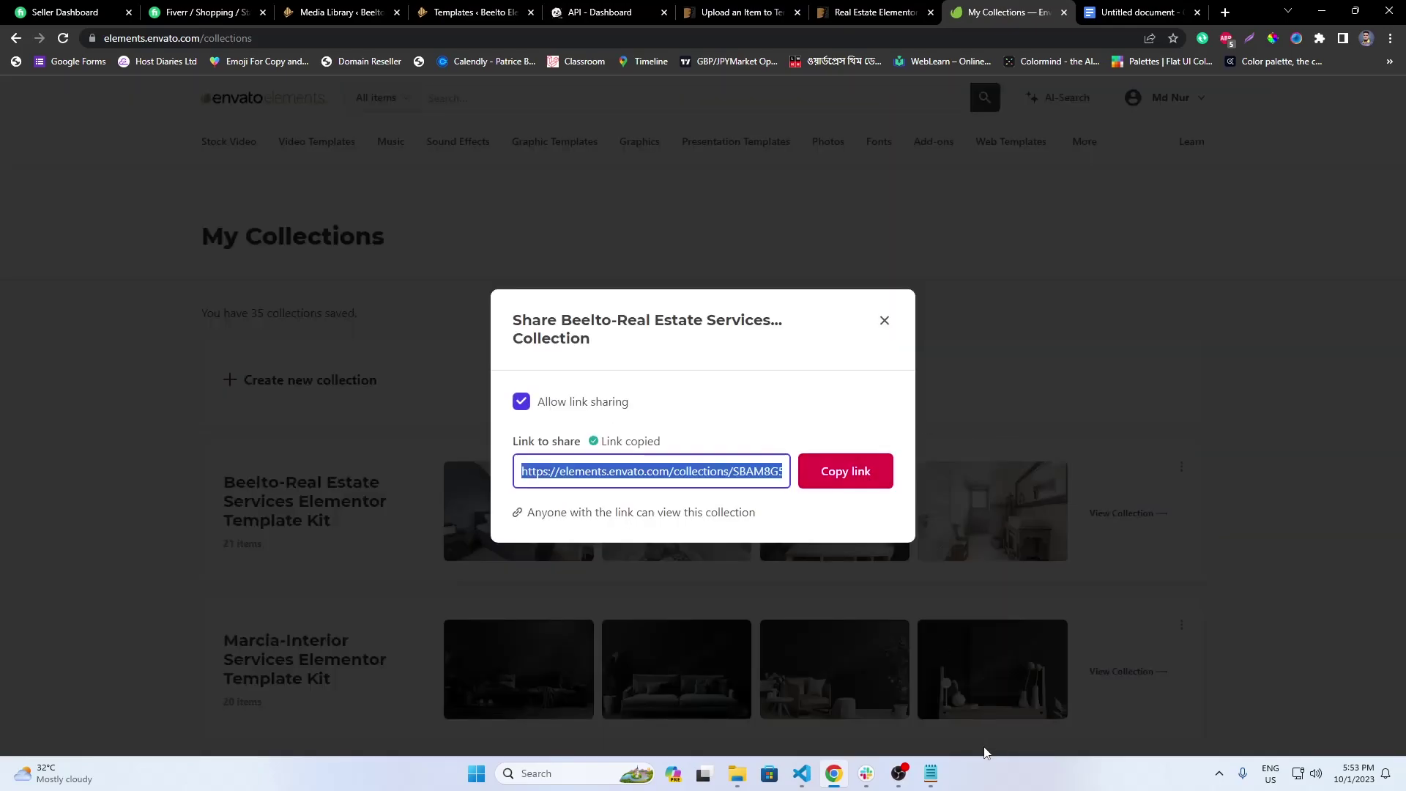
- Replace the old collection URL under Download All Image in kit-desc.html with the copied share link
click(802, 773)
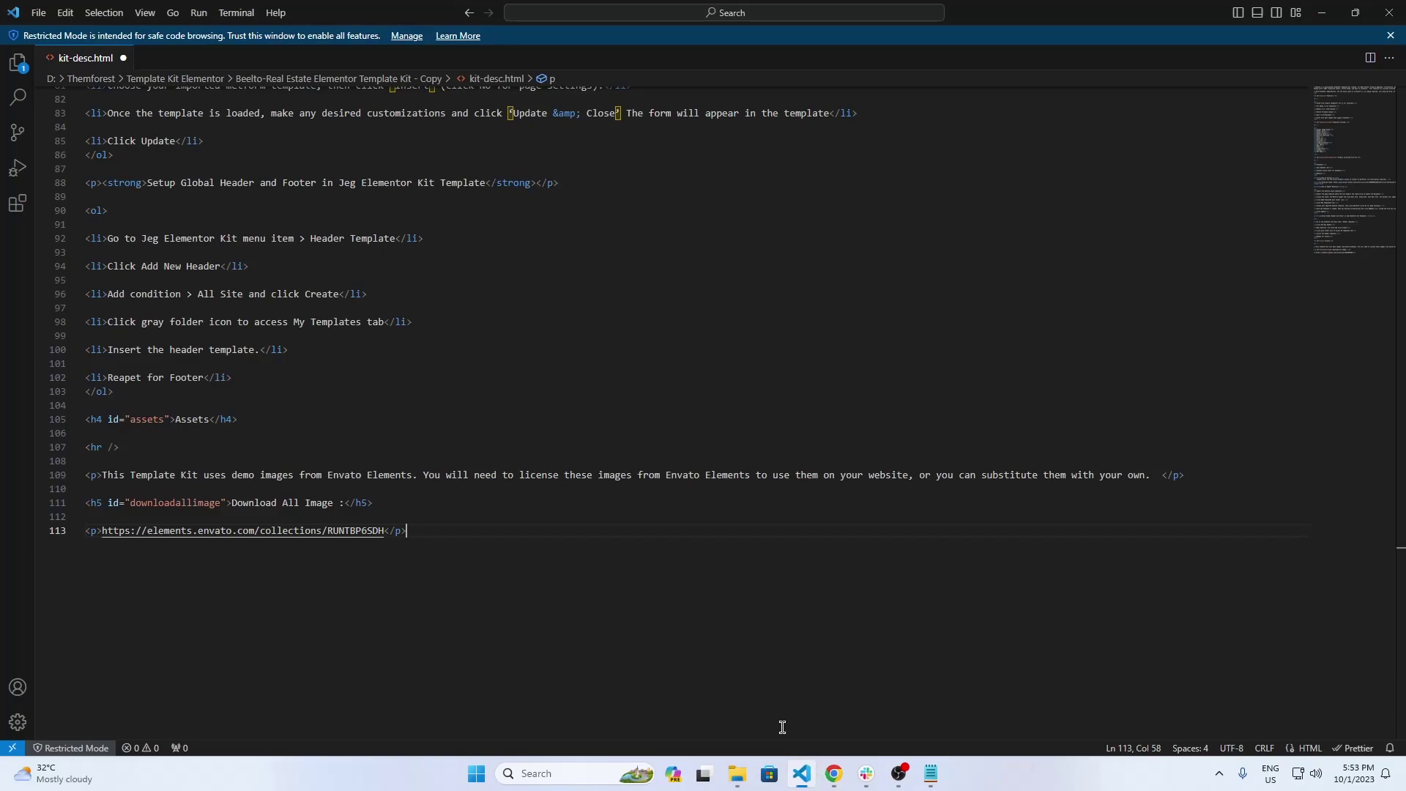
drag(387, 530, 95, 530)
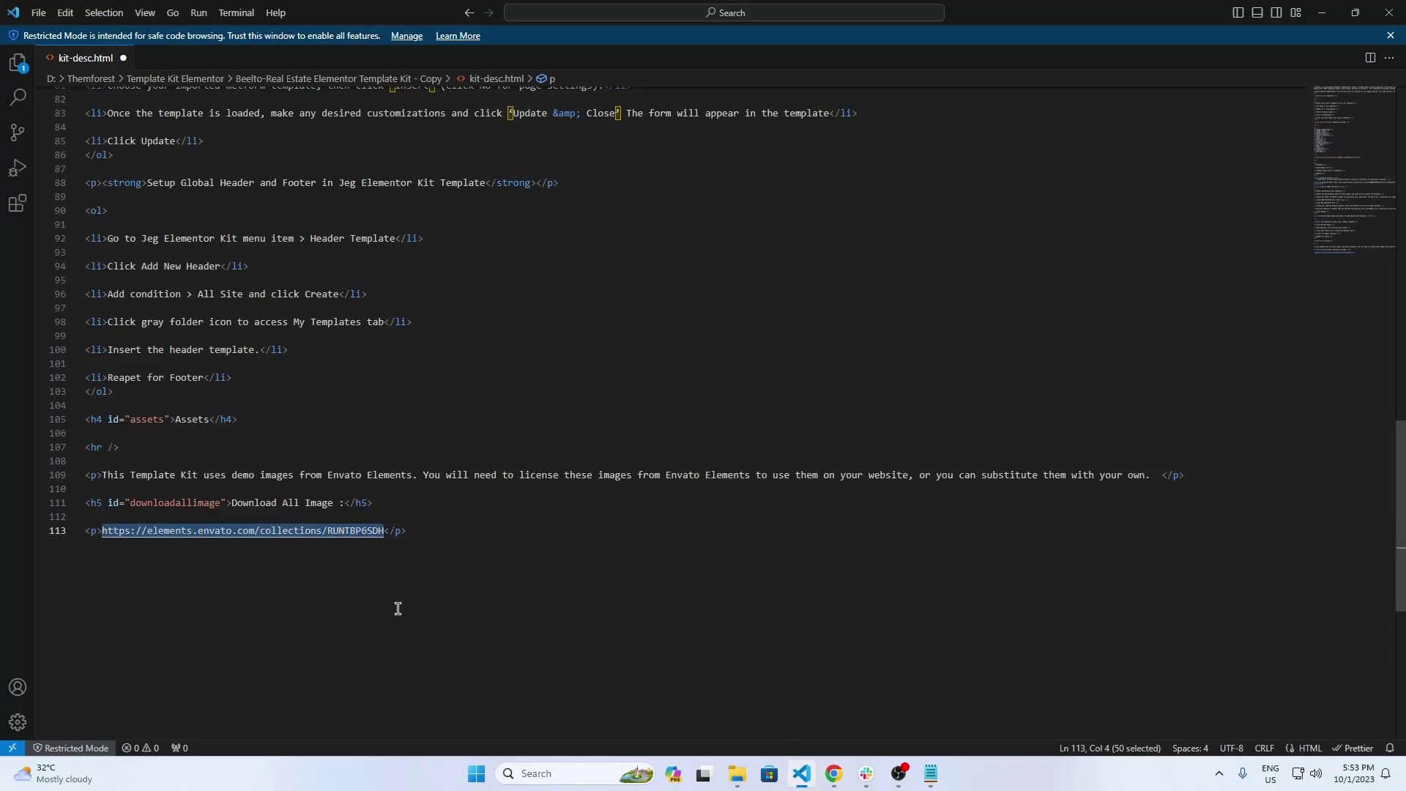
key(ctrl+v)
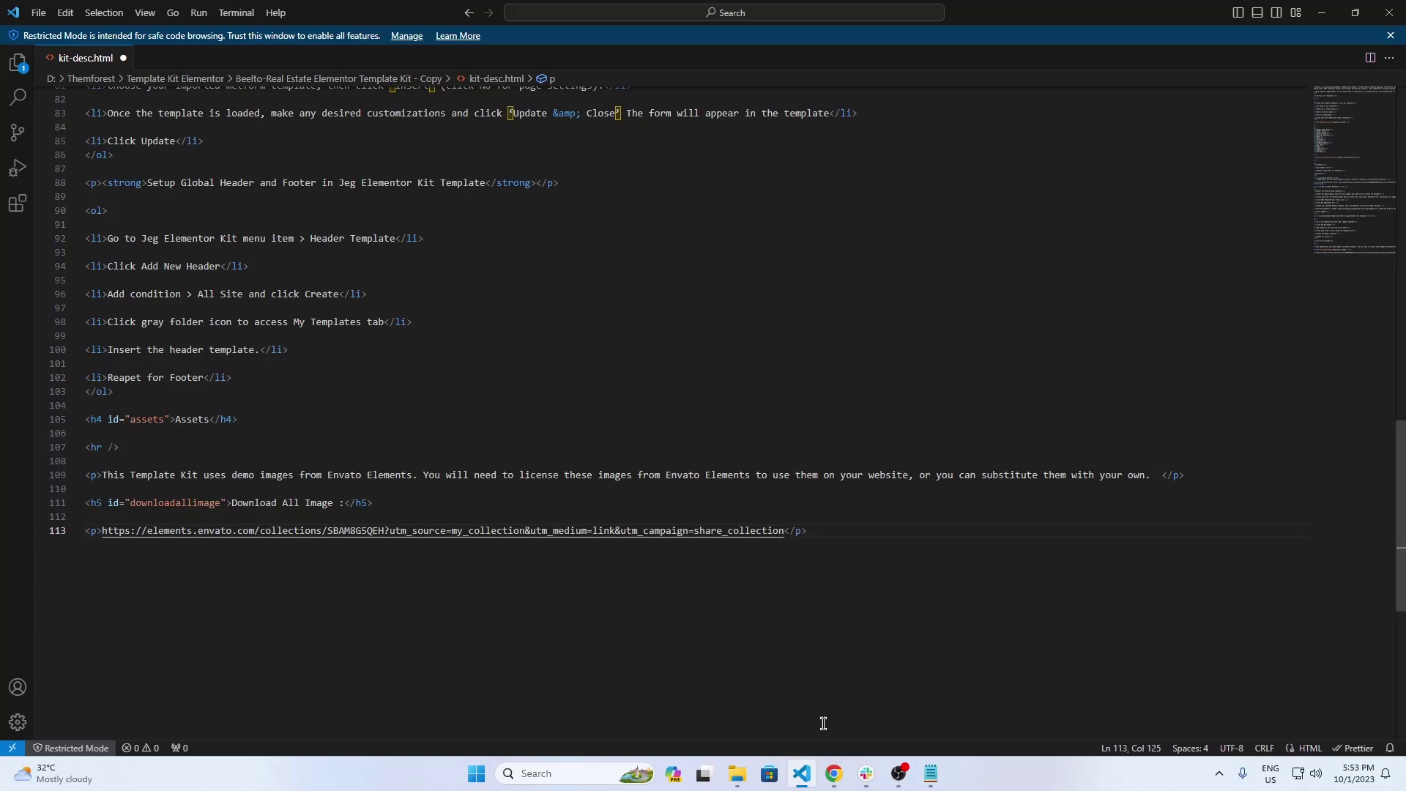
- Return to the browser and open the Beelto collection through its share link
click(838, 767)
click(705, 464)
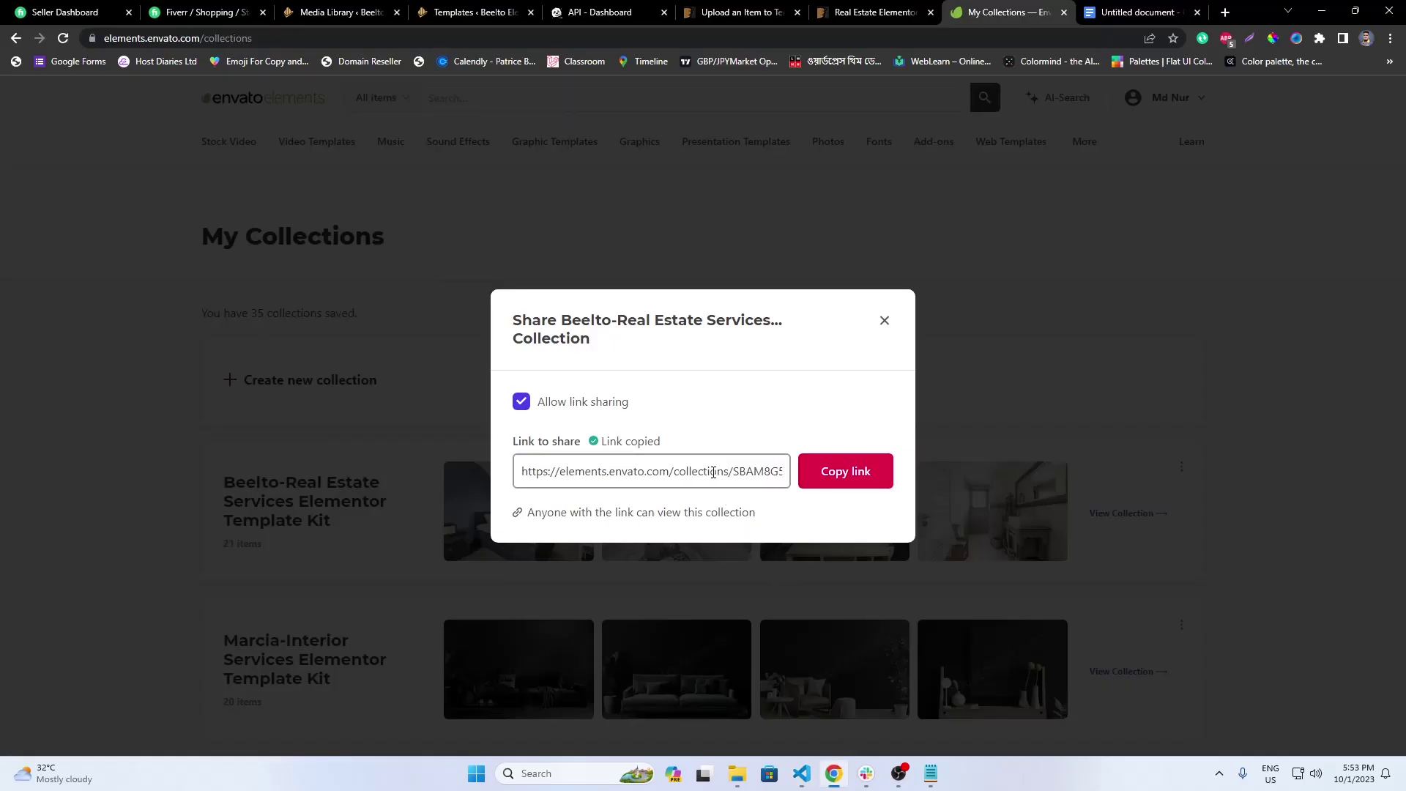
triple_click(713, 472)
click(994, 31)
key(ctrl+v)
key(Return)
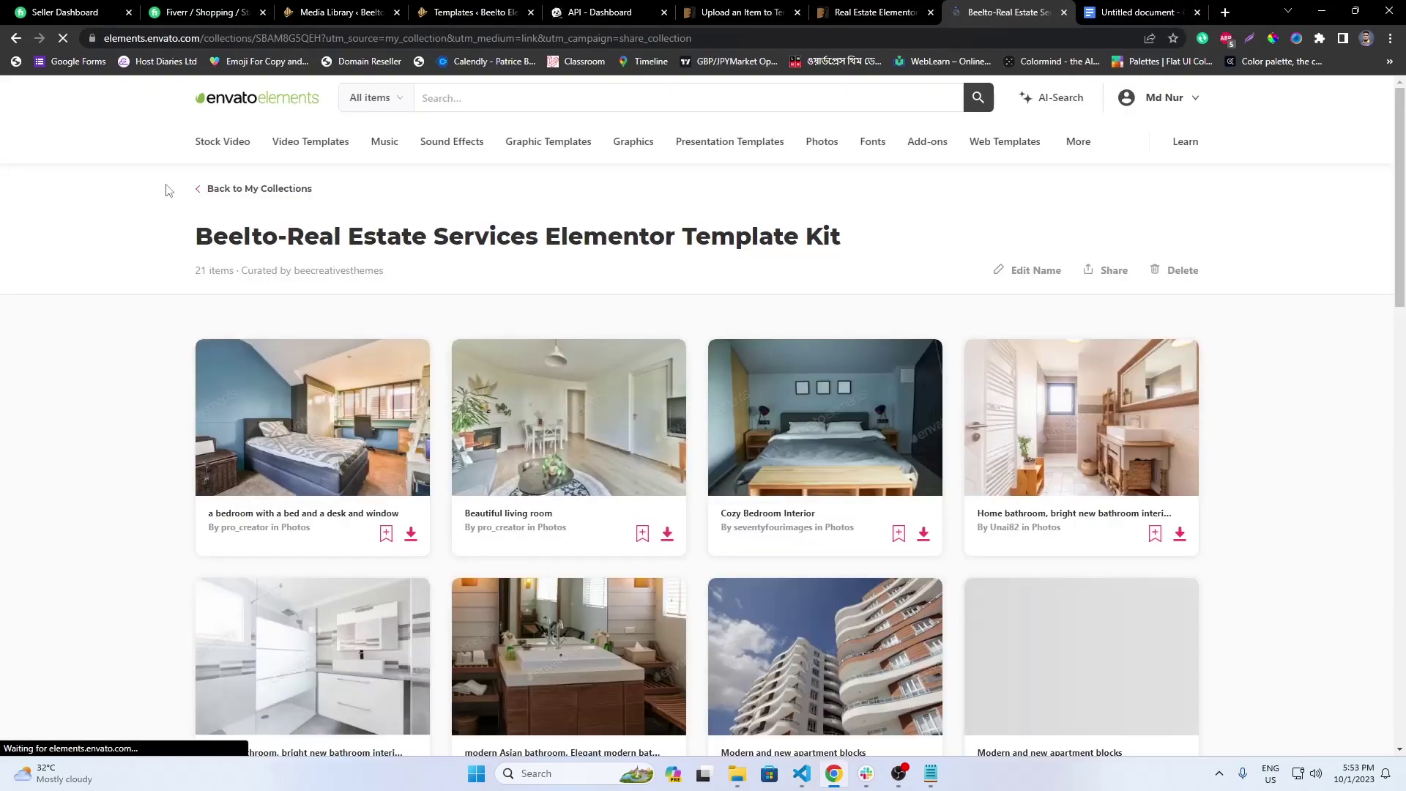
- Strip the utm tracking parameters from the collection's address, reload it and copy the shortened URL
drag(323, 38, 1048, 66)
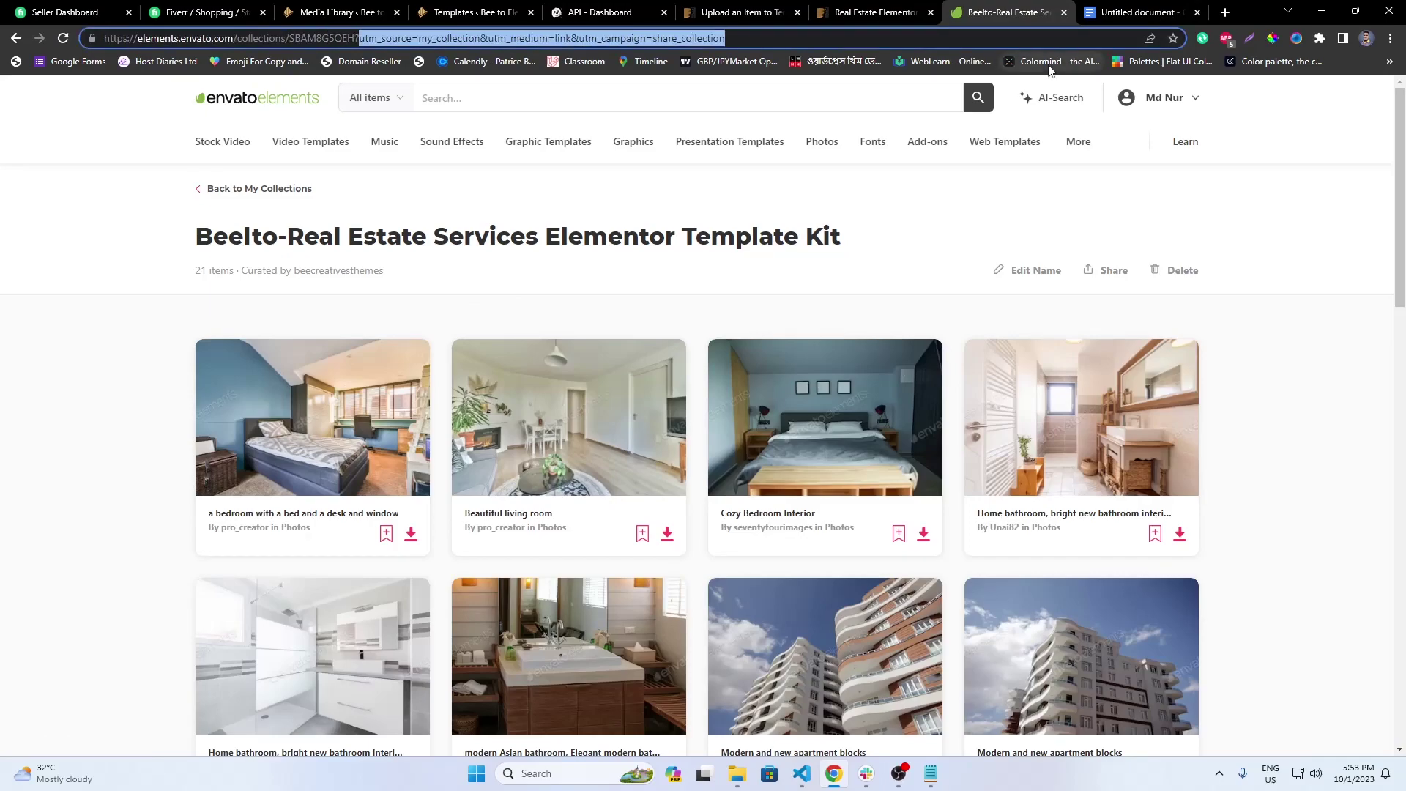
key(BackSpace)
key(BackSpace)
key(Return)
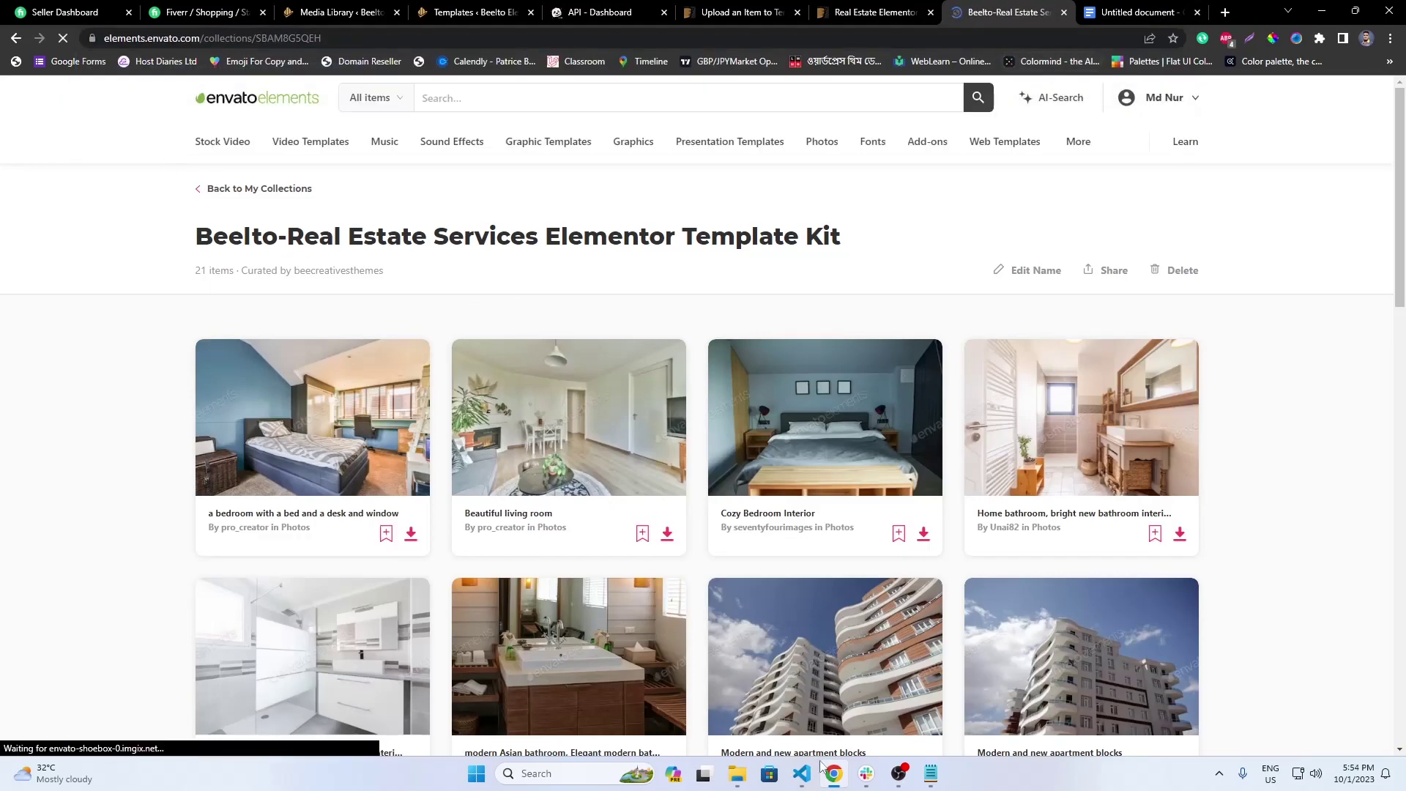
click(349, 42)
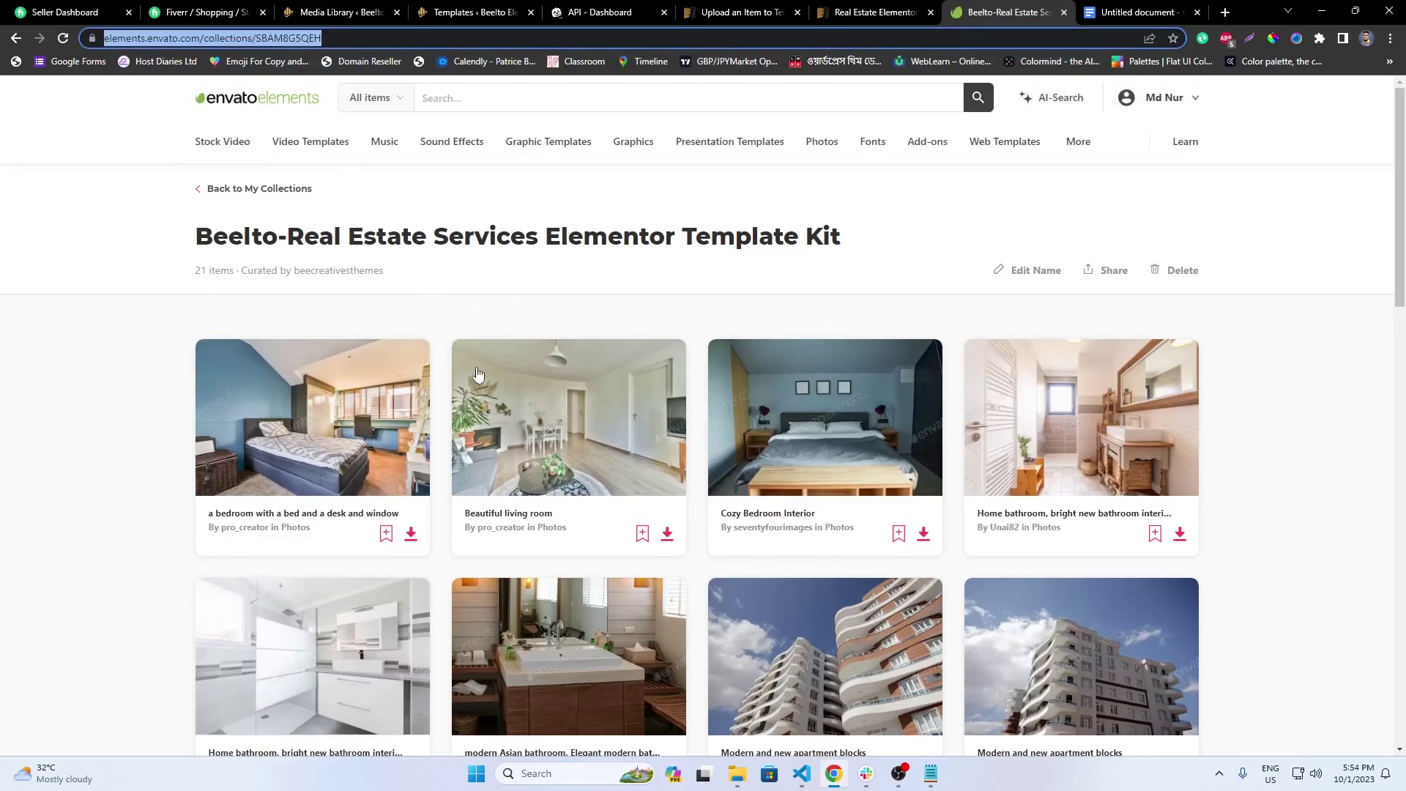
click(801, 773)
drag(785, 530, 110, 531)
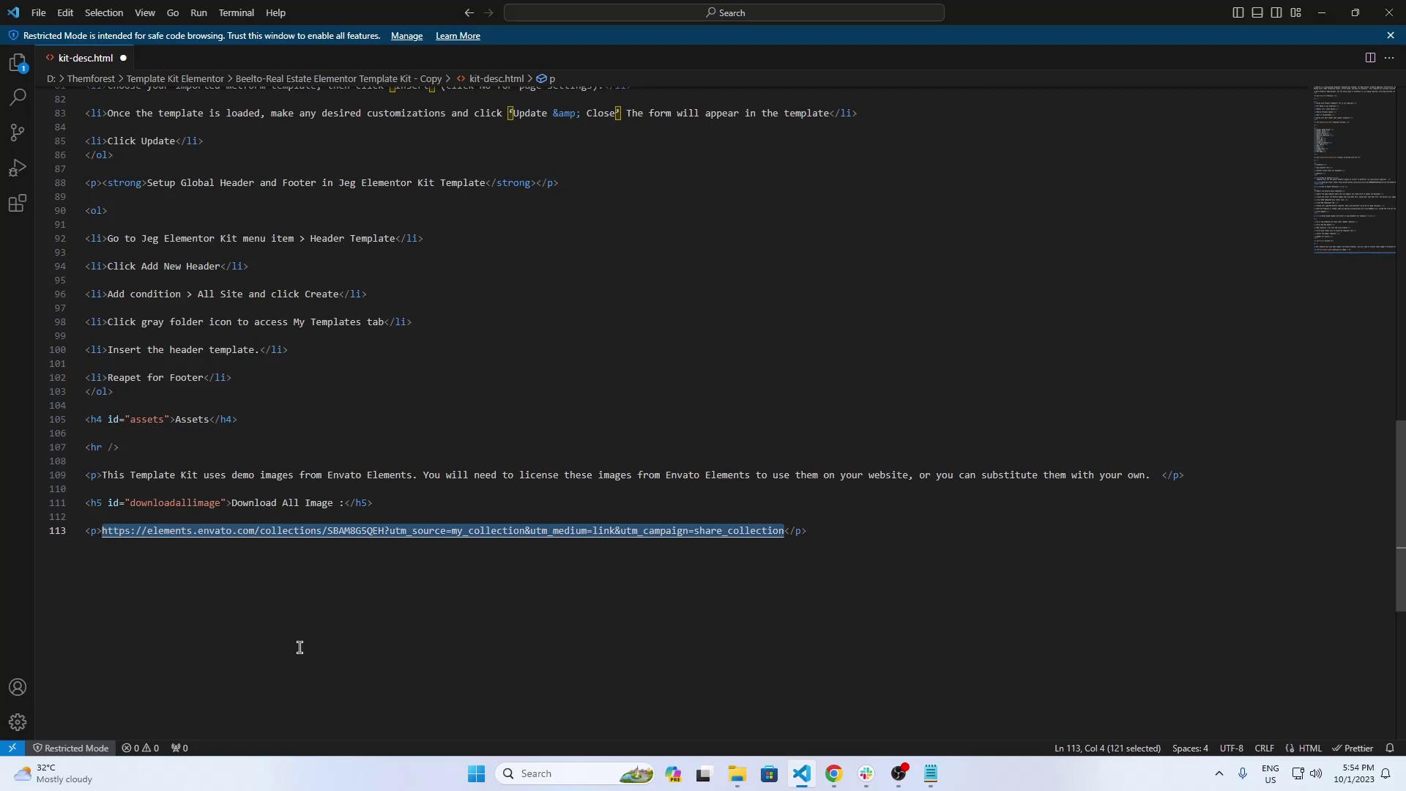
key(ctrl+v)
- Copy the full code of kit-desc.html into the HTML Description and Elements Description of the ThemeForest upload form
key(ctrl+a)
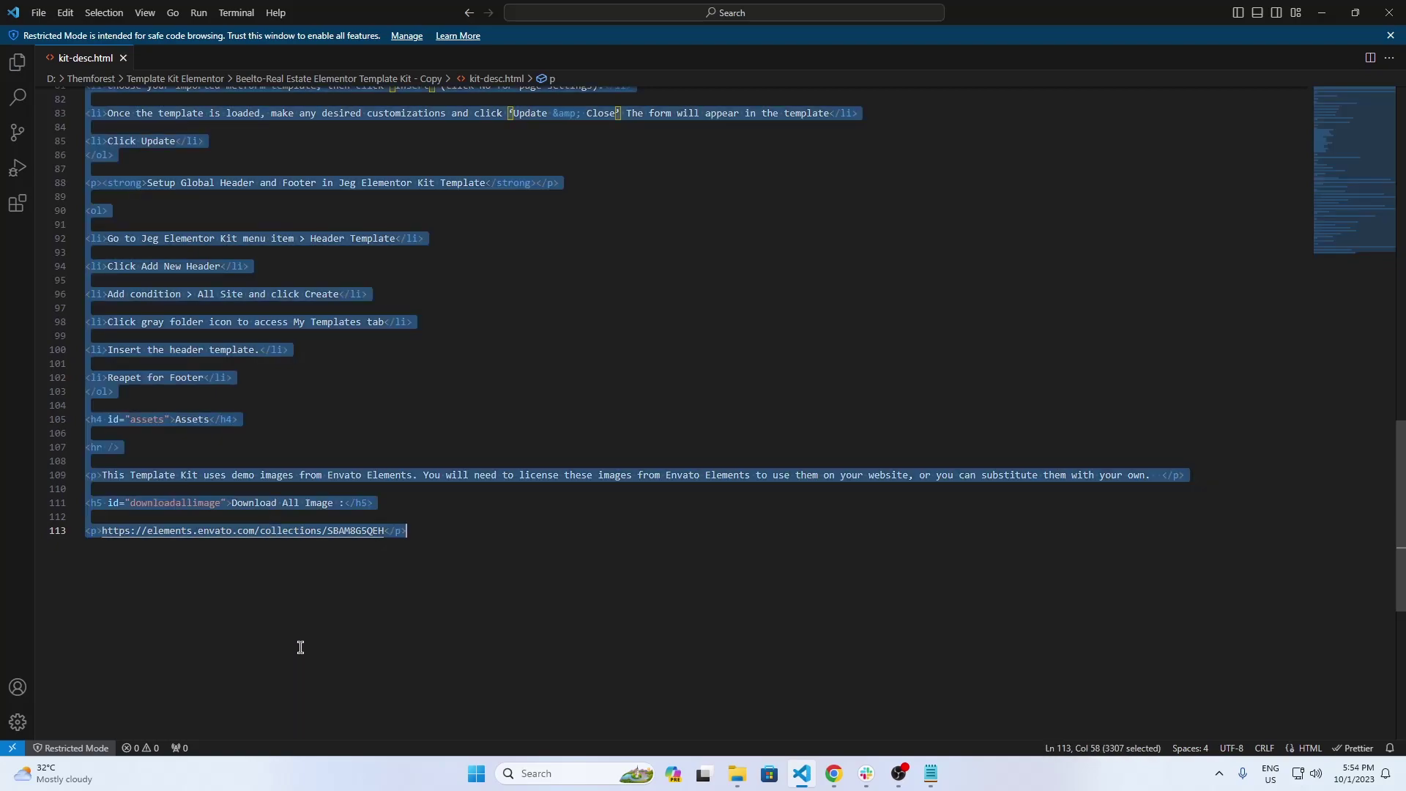
click(833, 773)
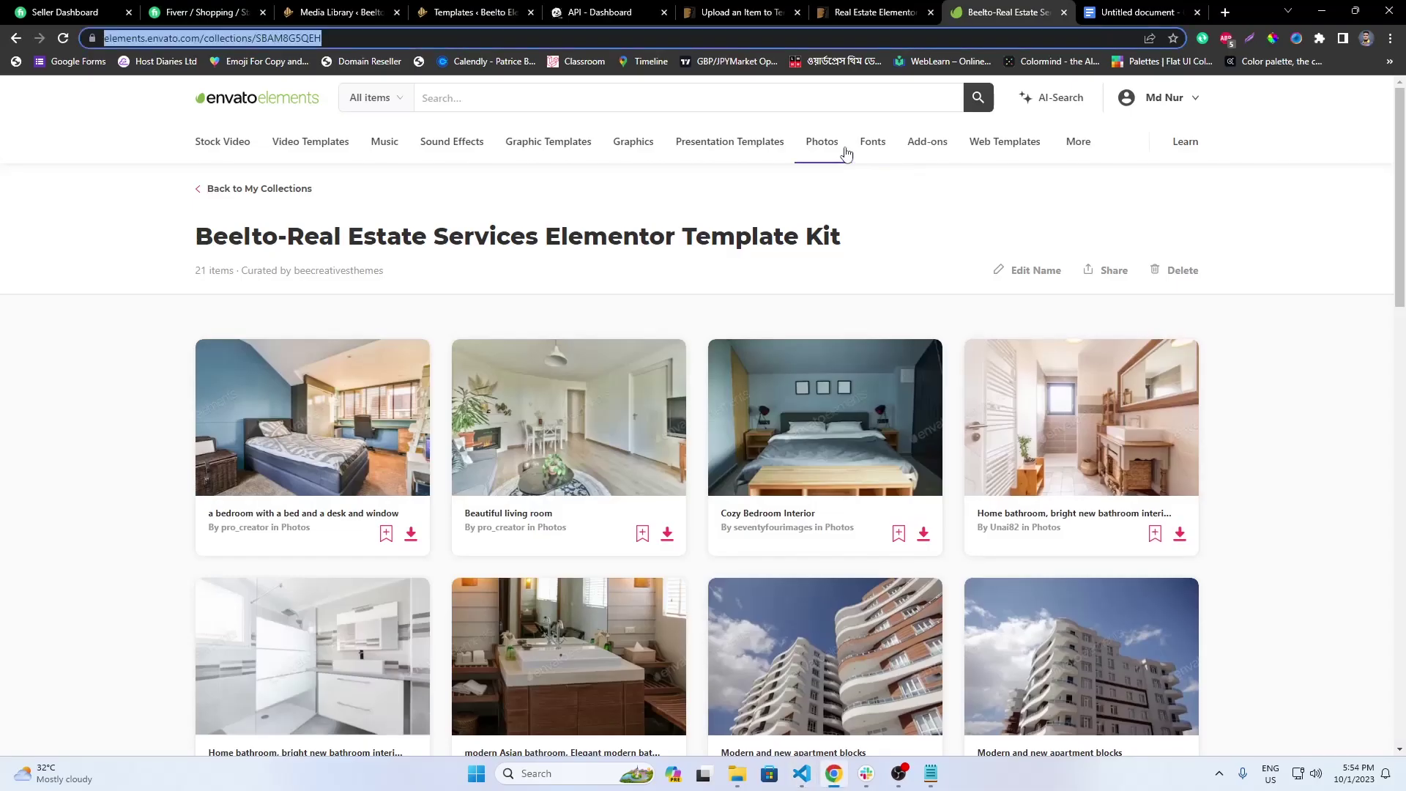
click(875, 11)
click(1139, 11)
click(739, 11)
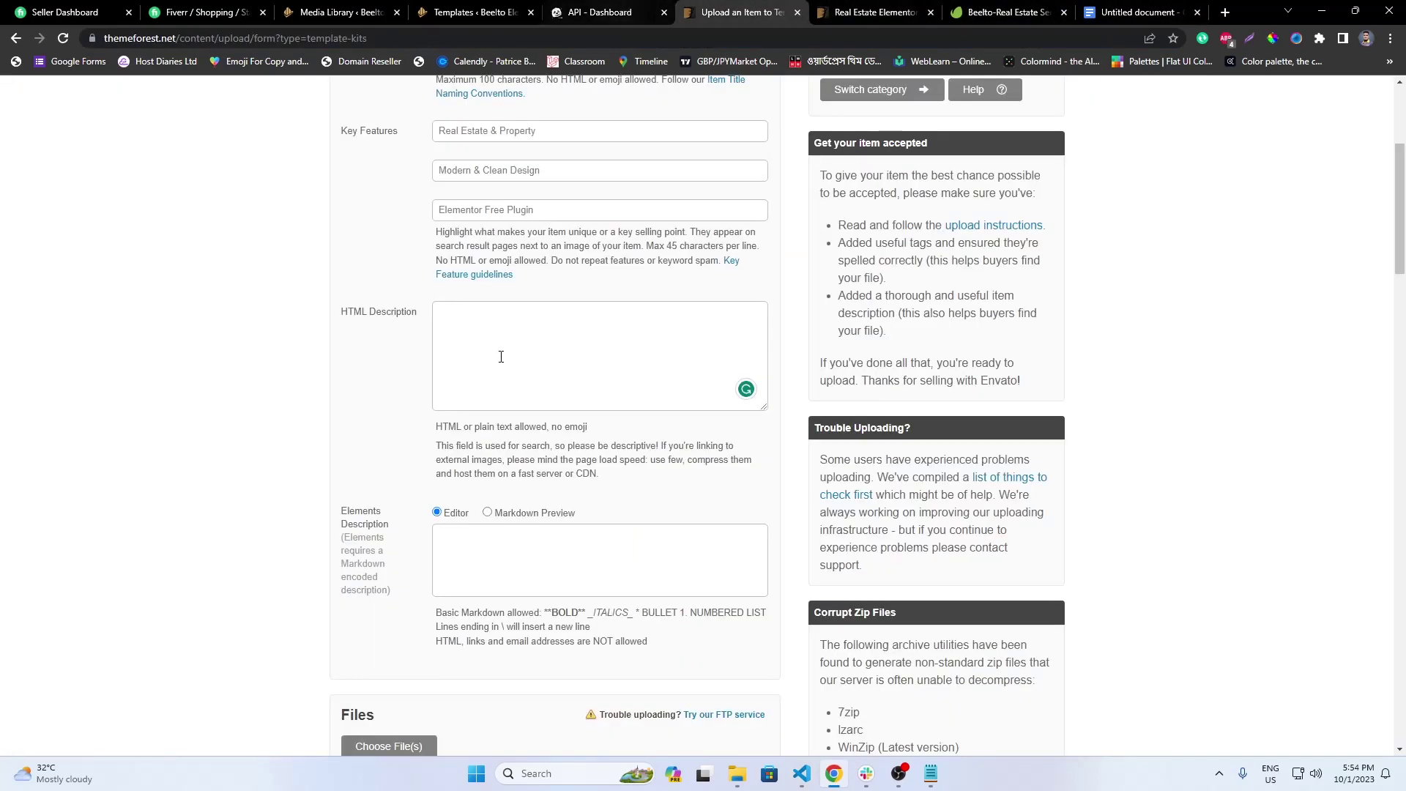
key(ctrl+v)
scroll(585, 513, down, 3)
click(575, 329)
key(ctrl+v)
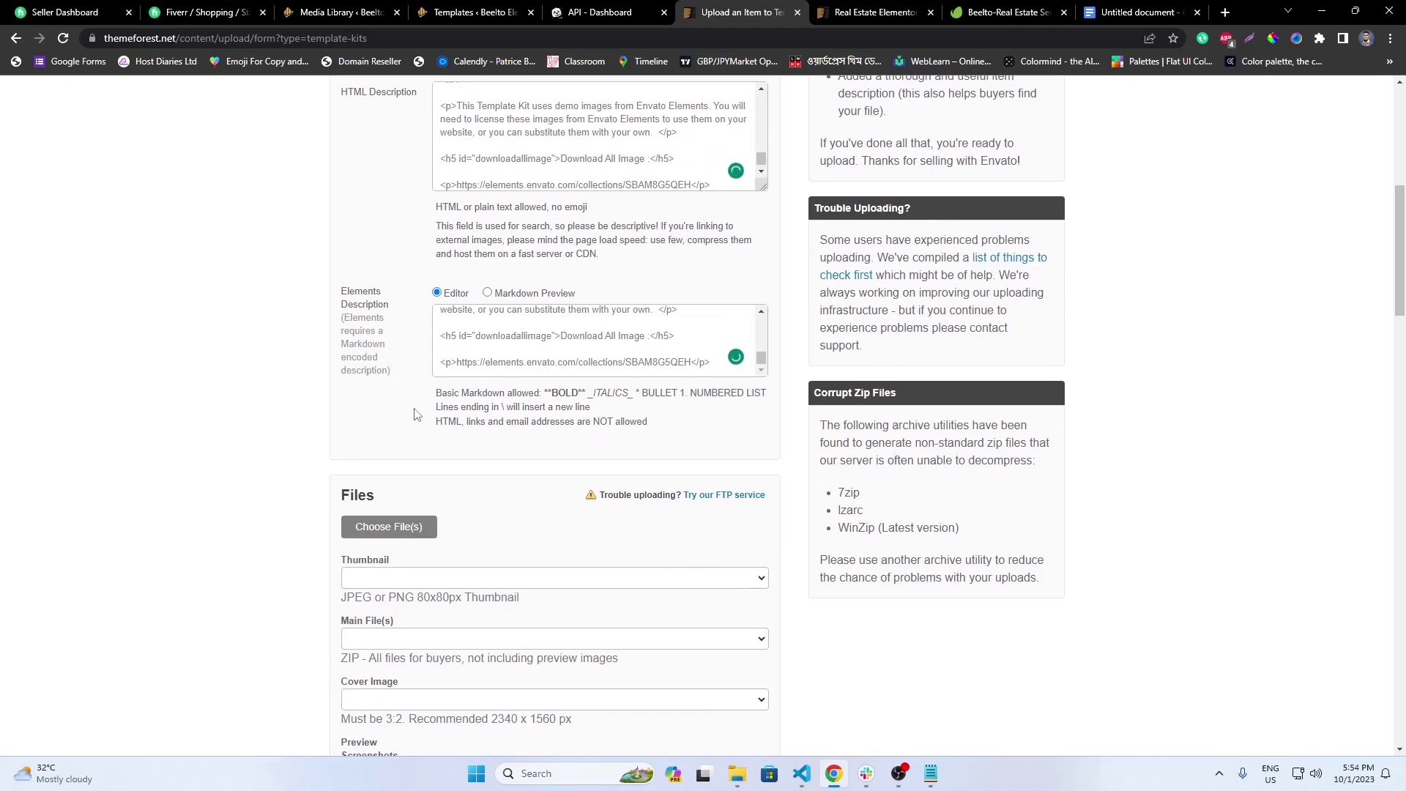
- Upload cover-image.jpg, Preview Images.zip, template-kit-beelto-real-estate-services-elementor-template-kit-1.0.0.zip and thimbnail.png to the Files section
scroll(575, 330, down, 3)
click(404, 307)
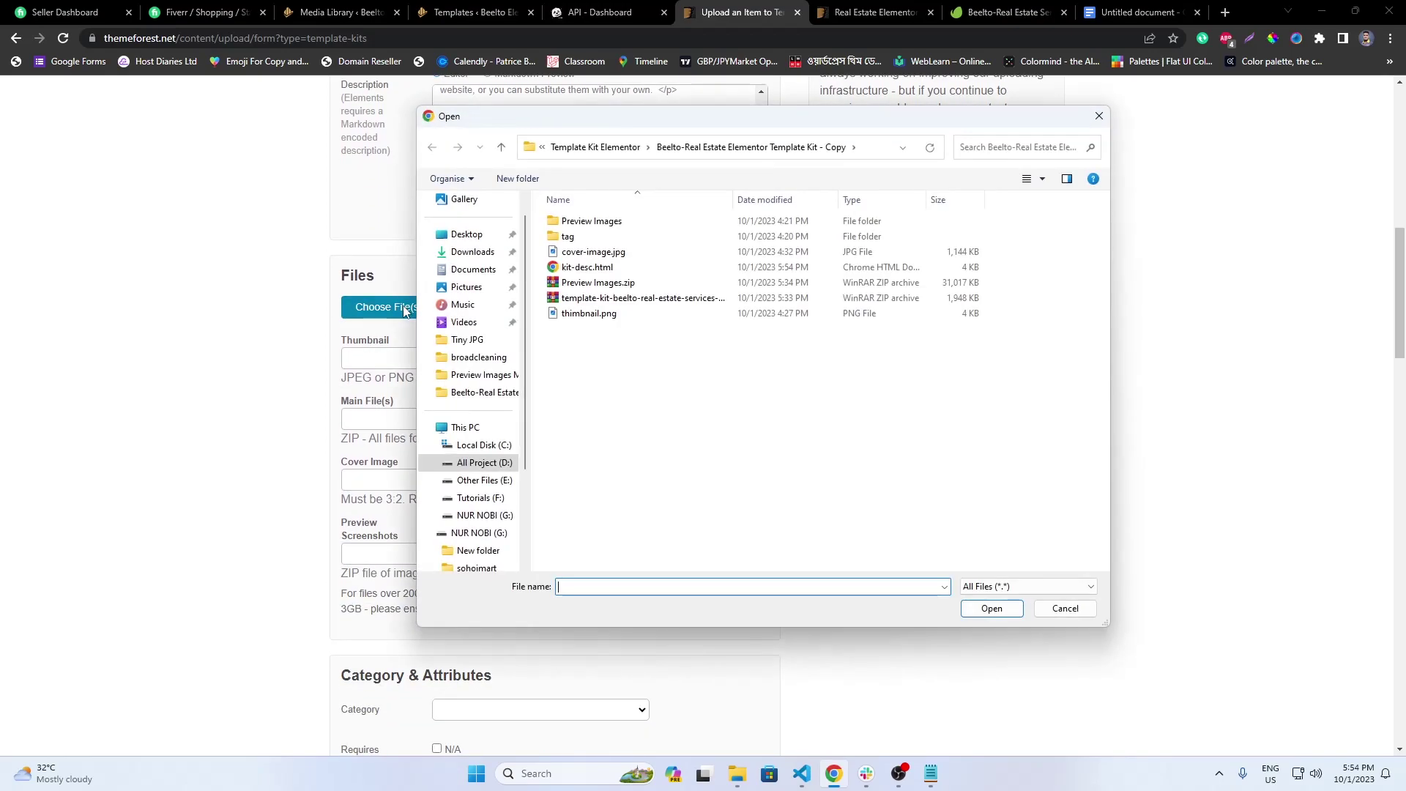
click(589, 283)
ctrl+click(624, 300)
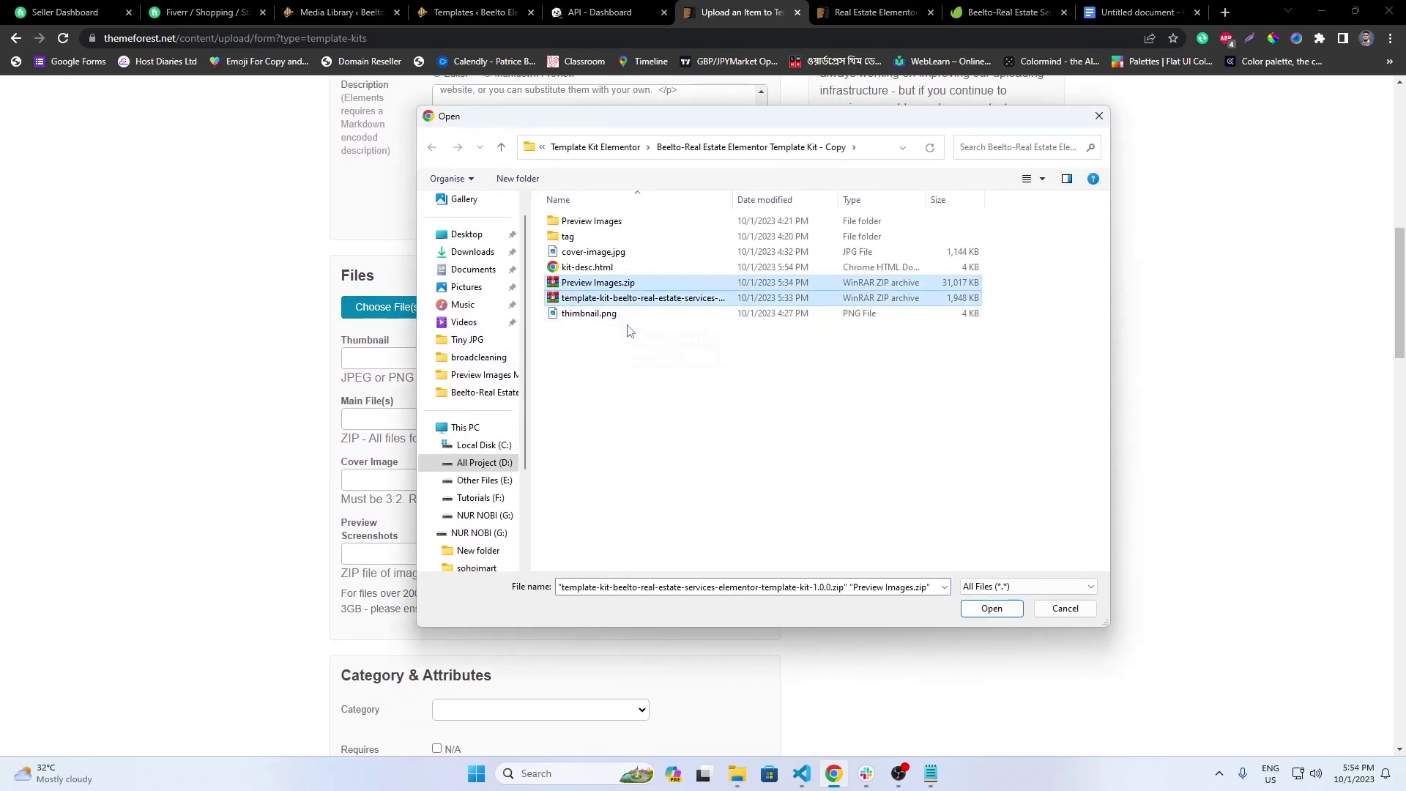
ctrl+click(597, 315)
ctrl+click(579, 251)
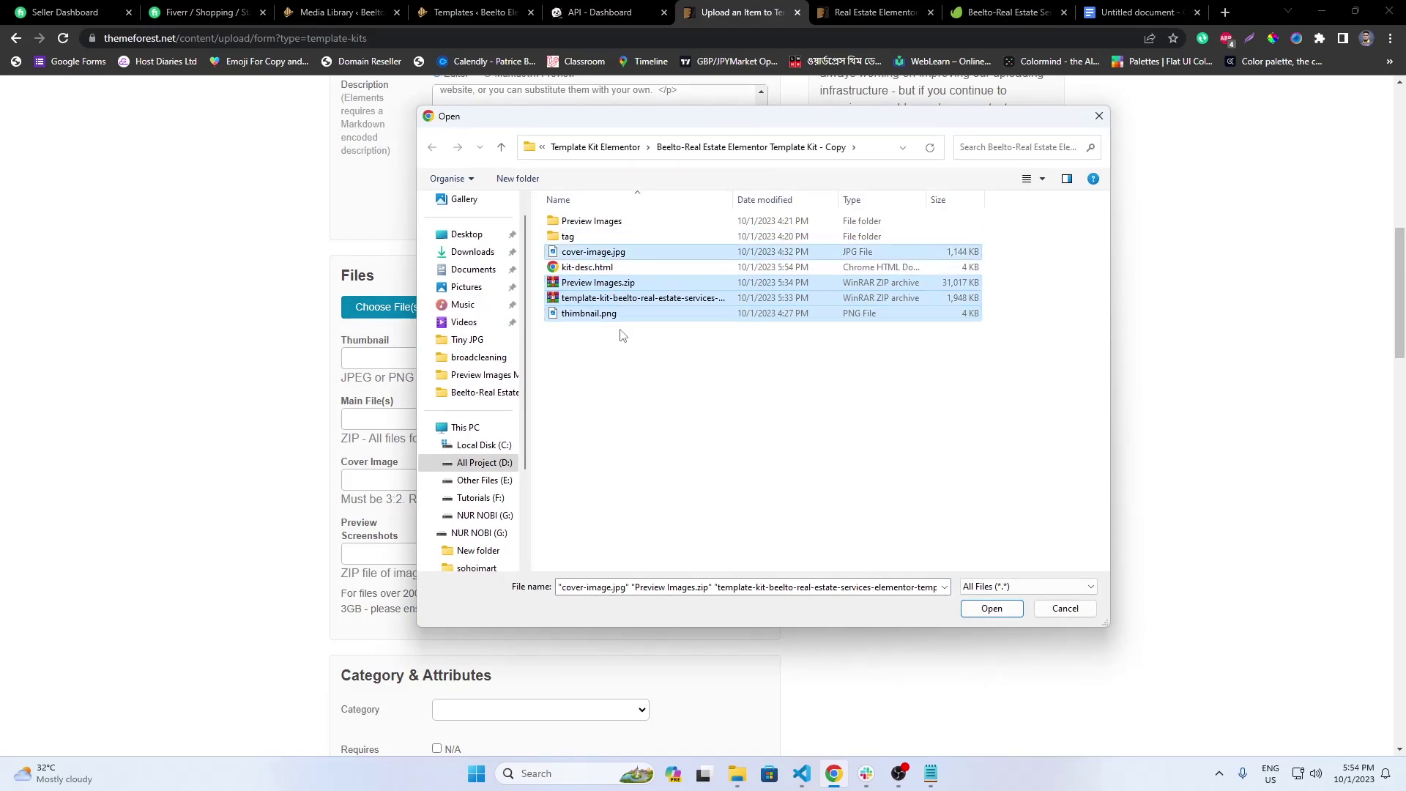
click(988, 610)
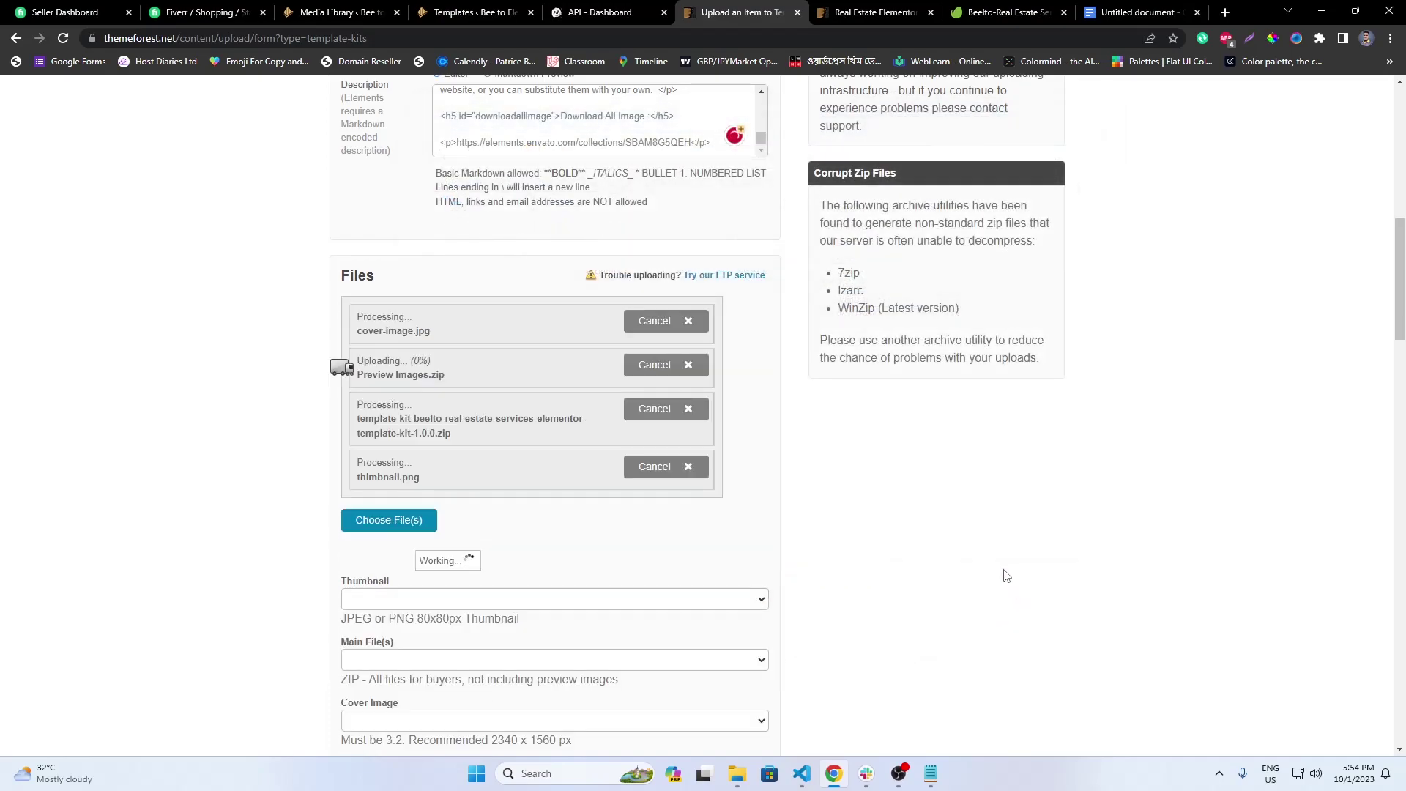
- Assign thimbnail.png as the Thumbnail and template-kit-beelto-real-estate-services-elementor-template-kit-1.0.0.zip as the Main File(s)
scroll(722, 366, down, 3)
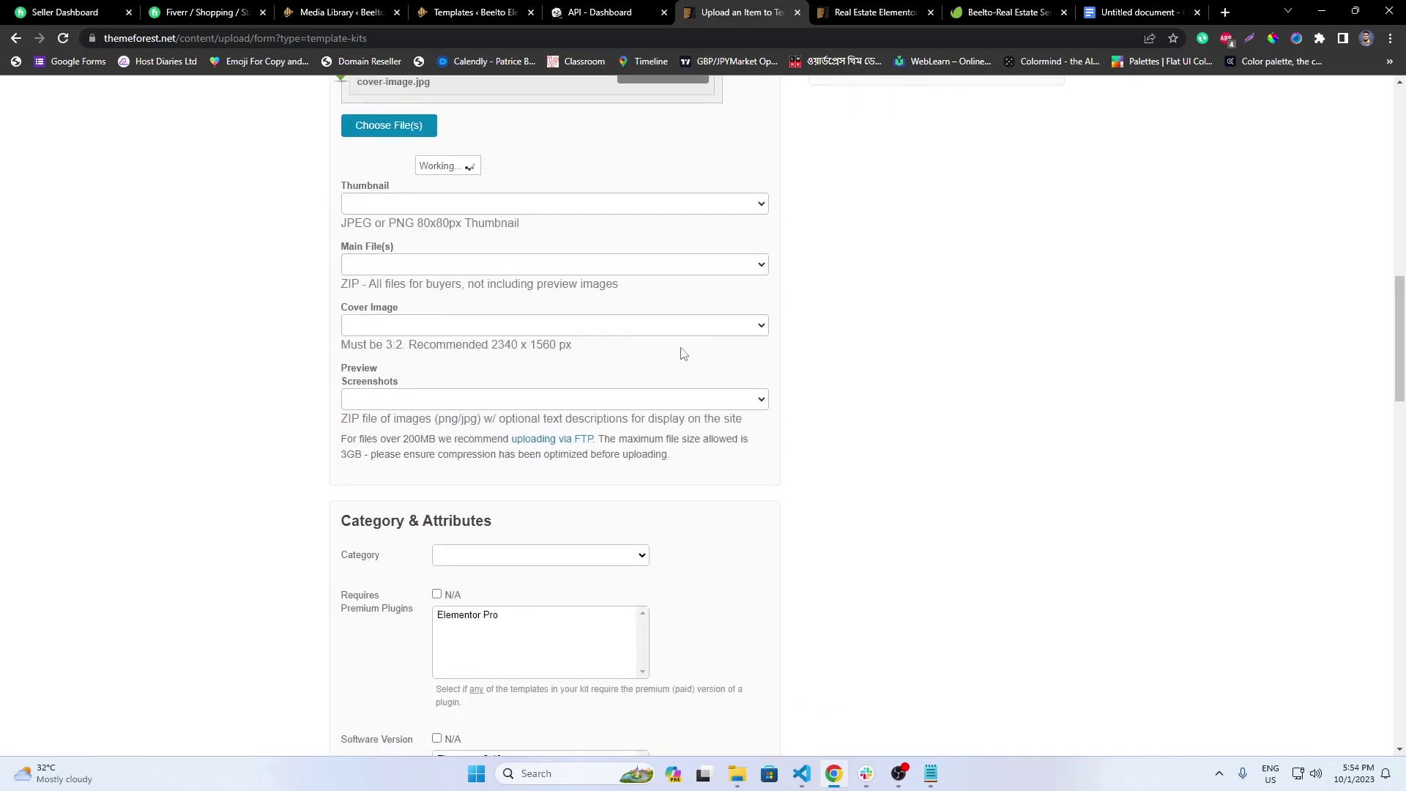
drag(405, 328, 525, 328)
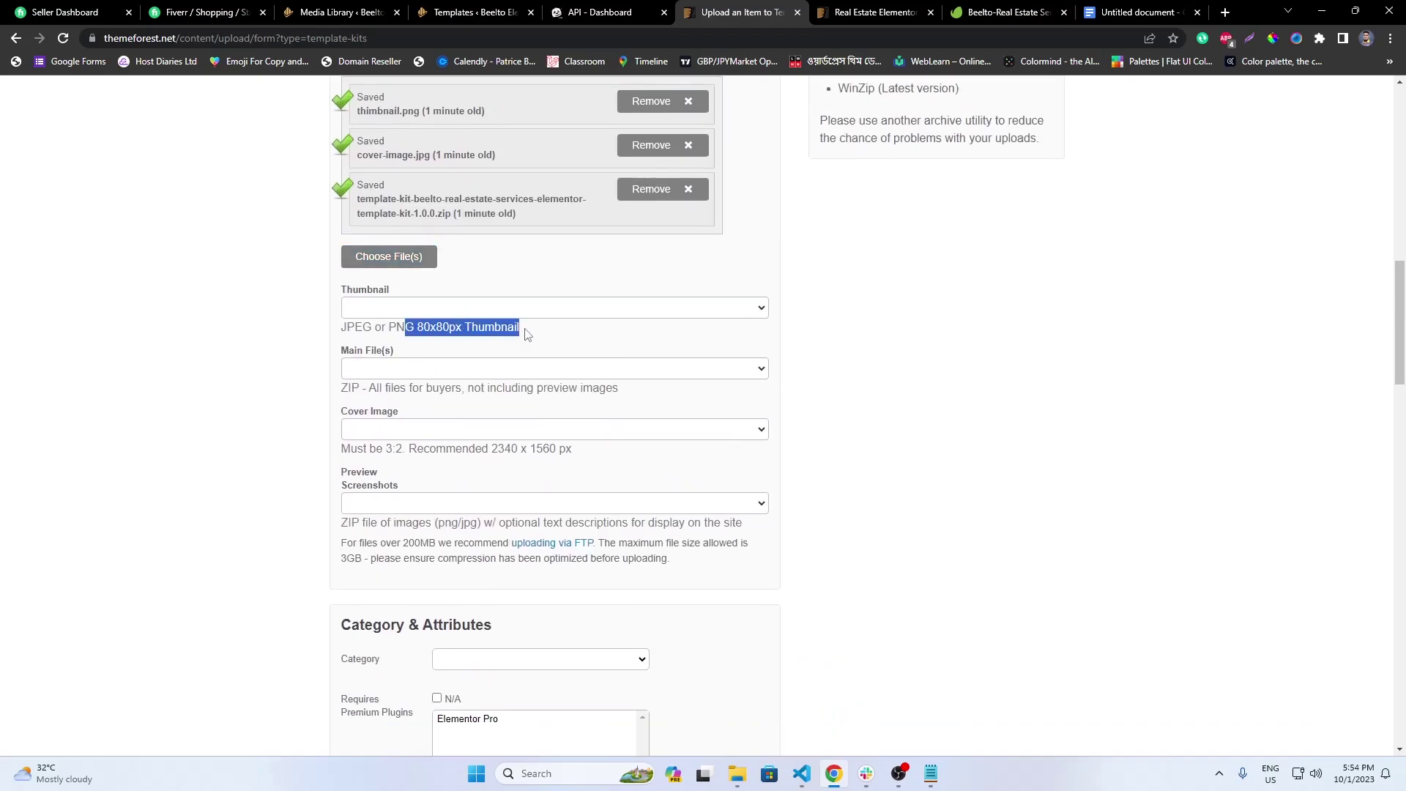
click(561, 313)
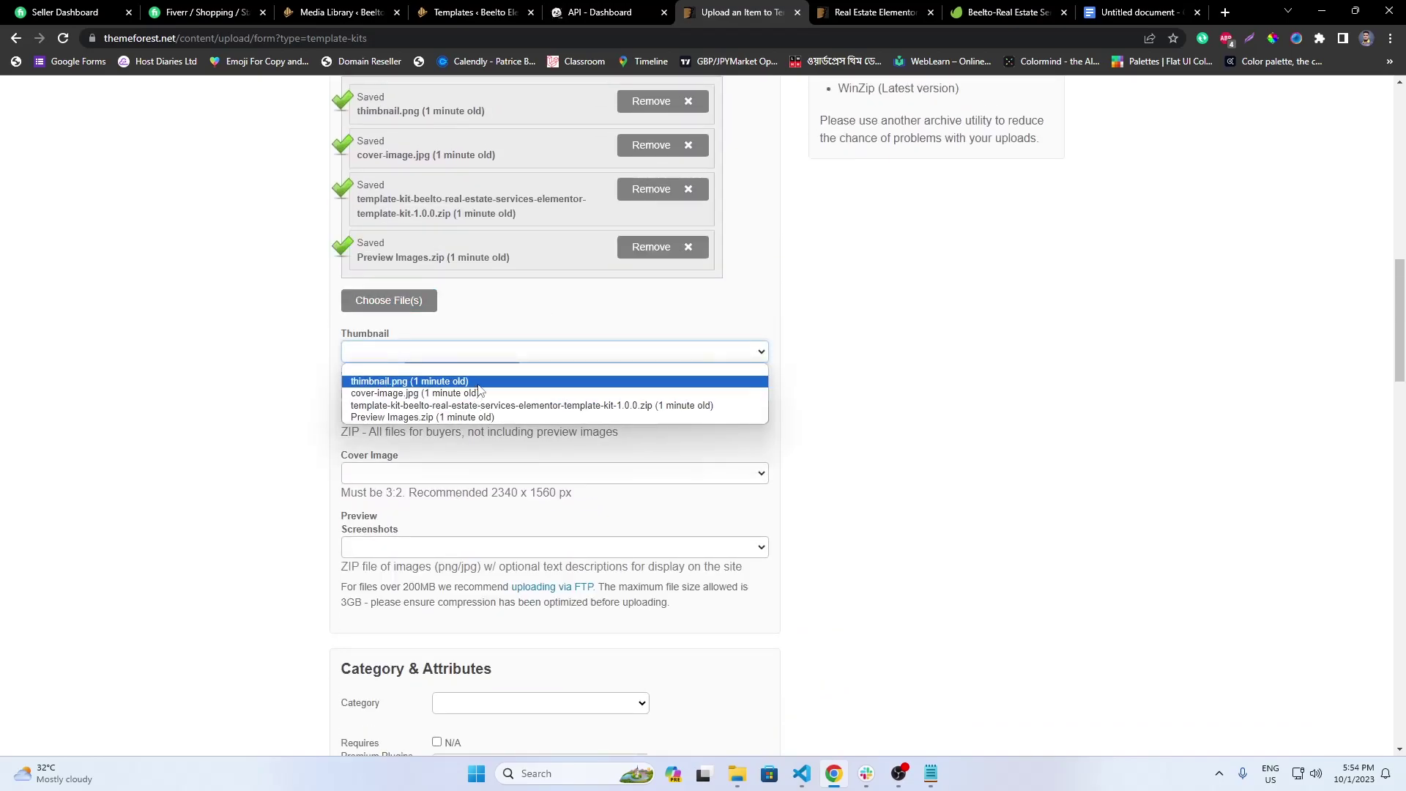
click(410, 381)
click(437, 415)
click(612, 457)
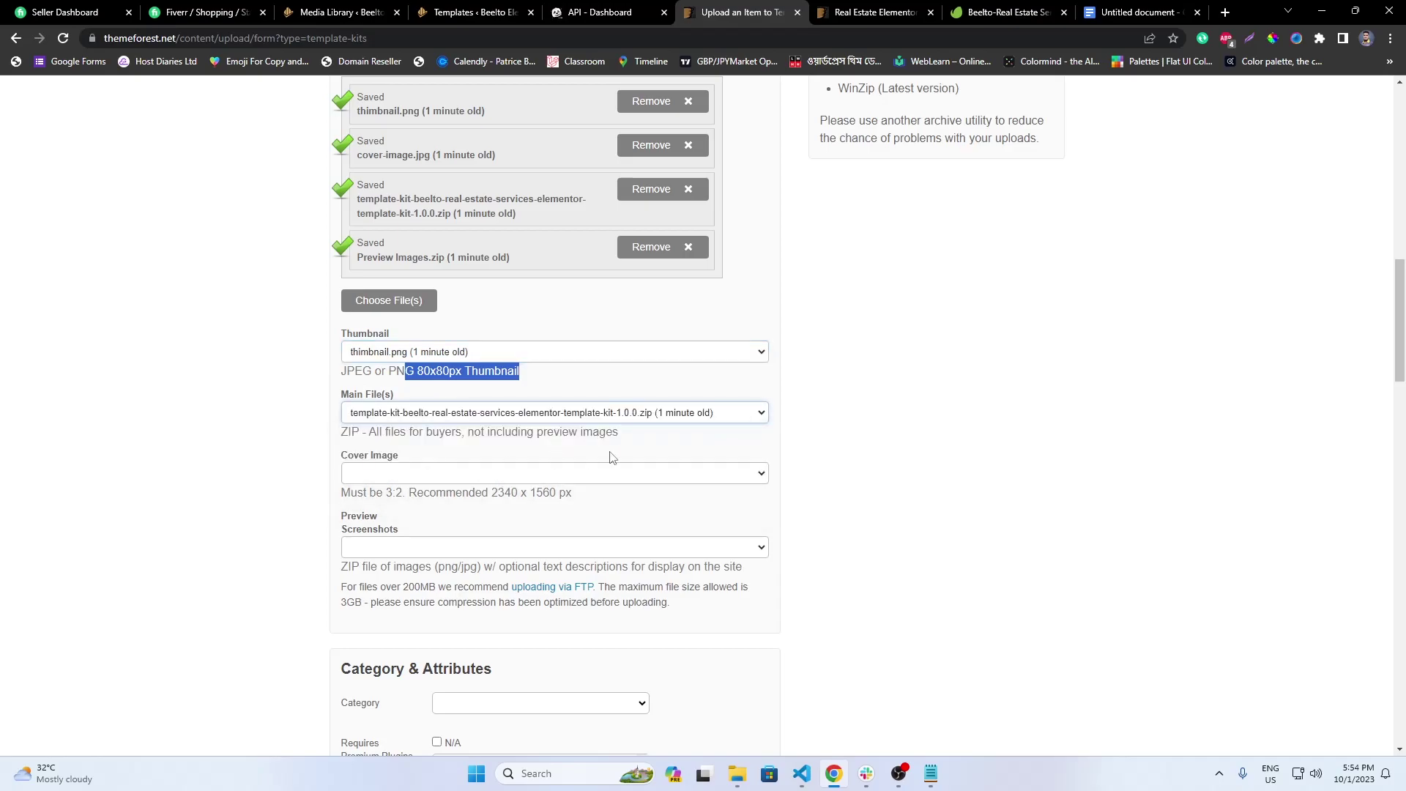
- Assign cover-image.jpg as the Cover Image and Preview Images.zip as the Preview Screenshots
scroll(651, 420, down, 1)
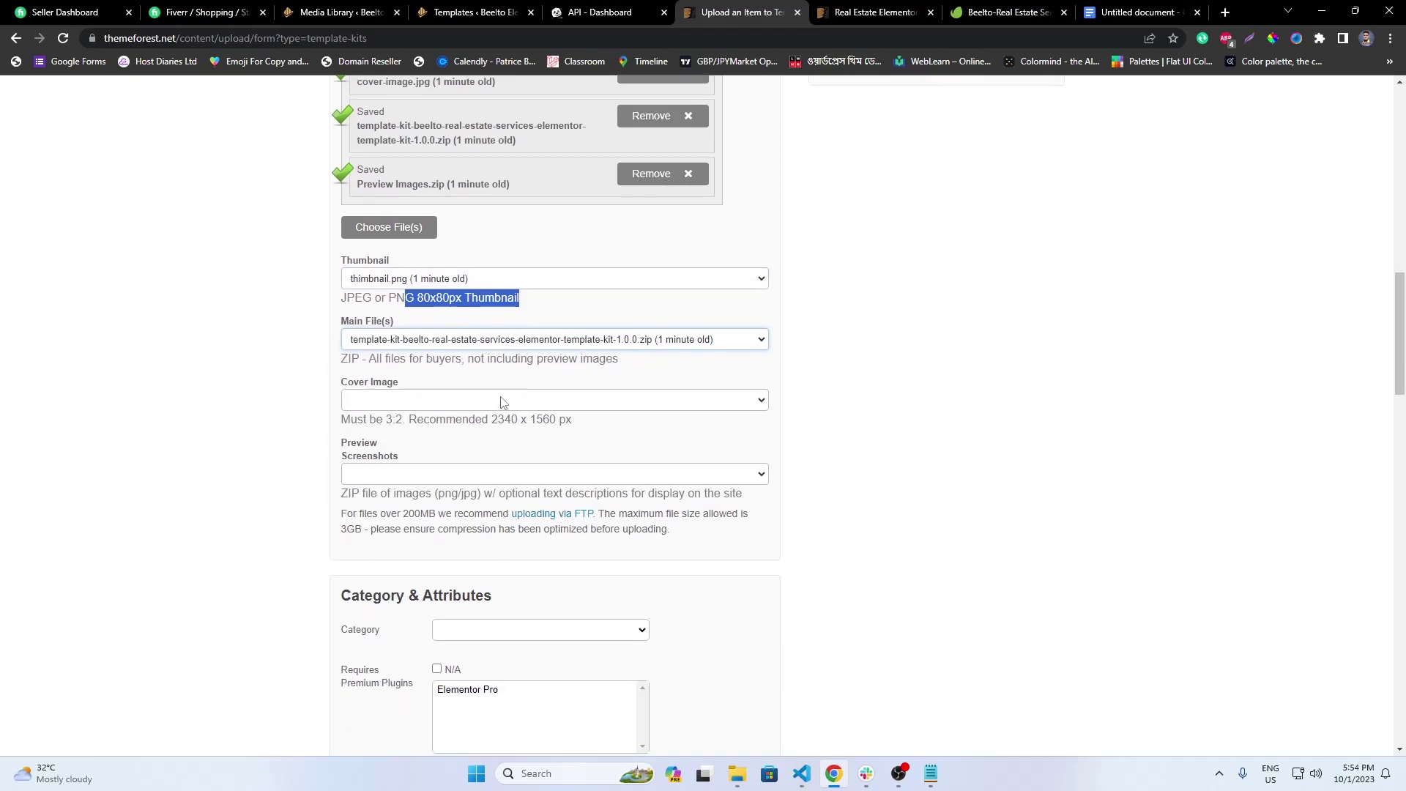
click(488, 401)
click(484, 441)
drag(476, 419, 593, 419)
click(428, 476)
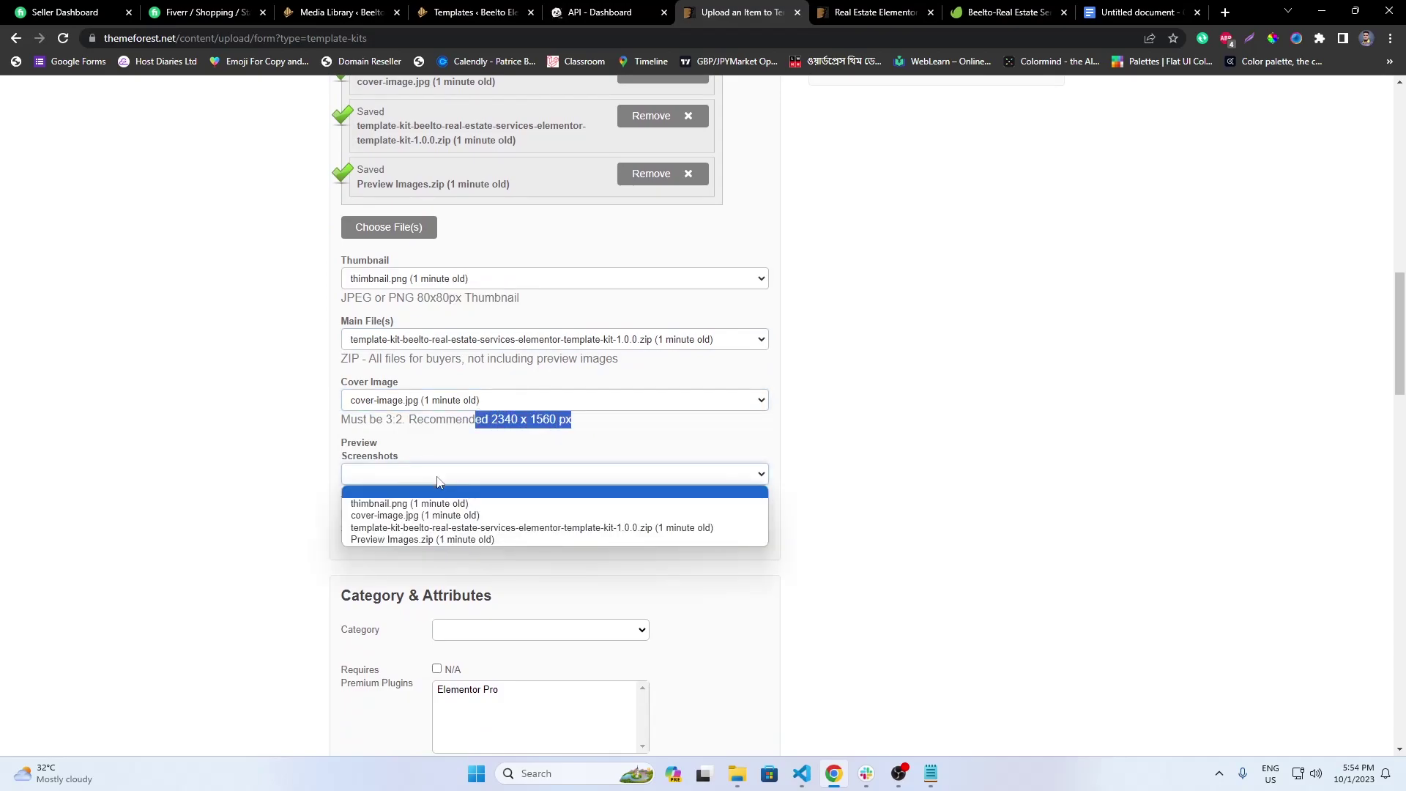
click(438, 543)
drag(399, 495, 806, 510)
- Set the category to Real Estate & Construction and mark Requires Premium Plugins as N/A
scroll(1000, 497, down, 4)
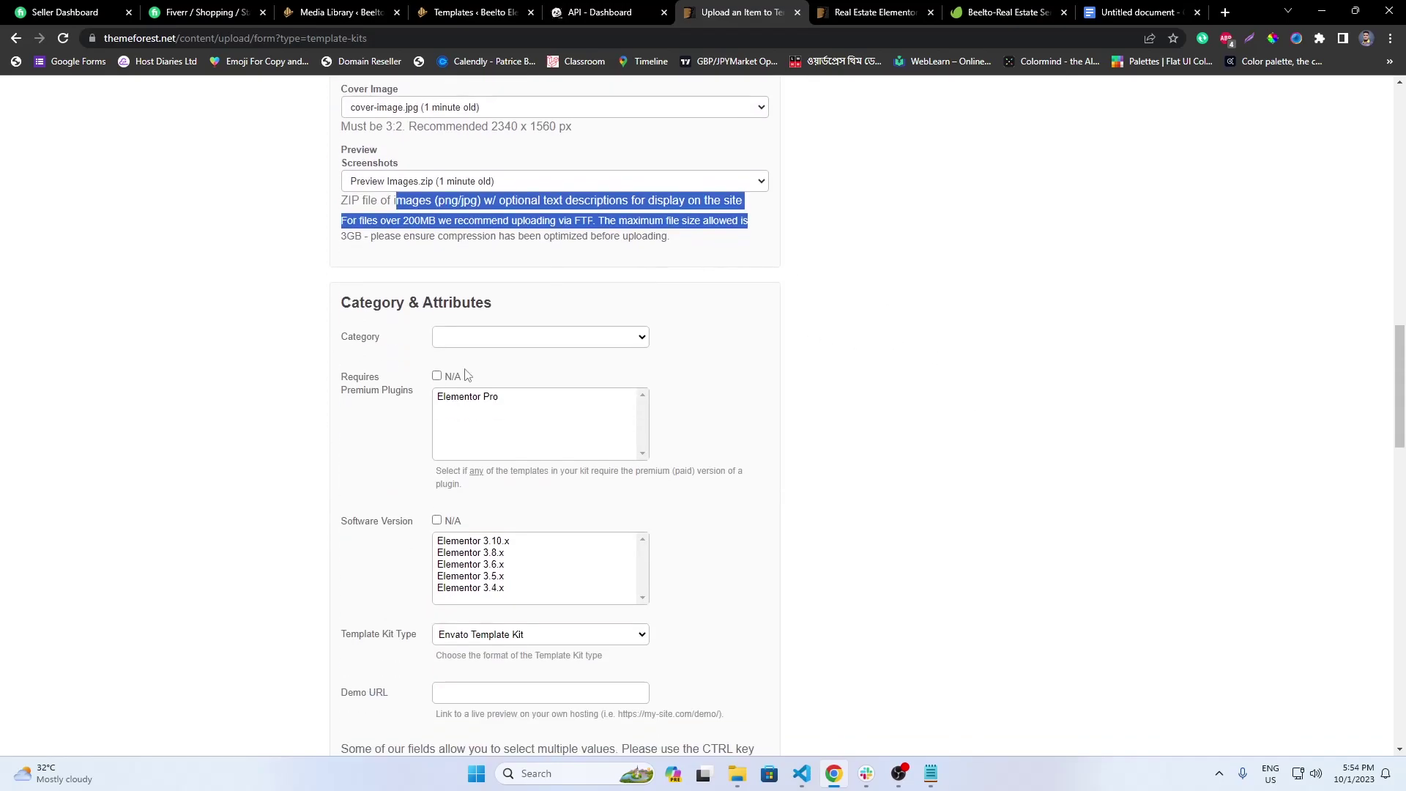
click(538, 336)
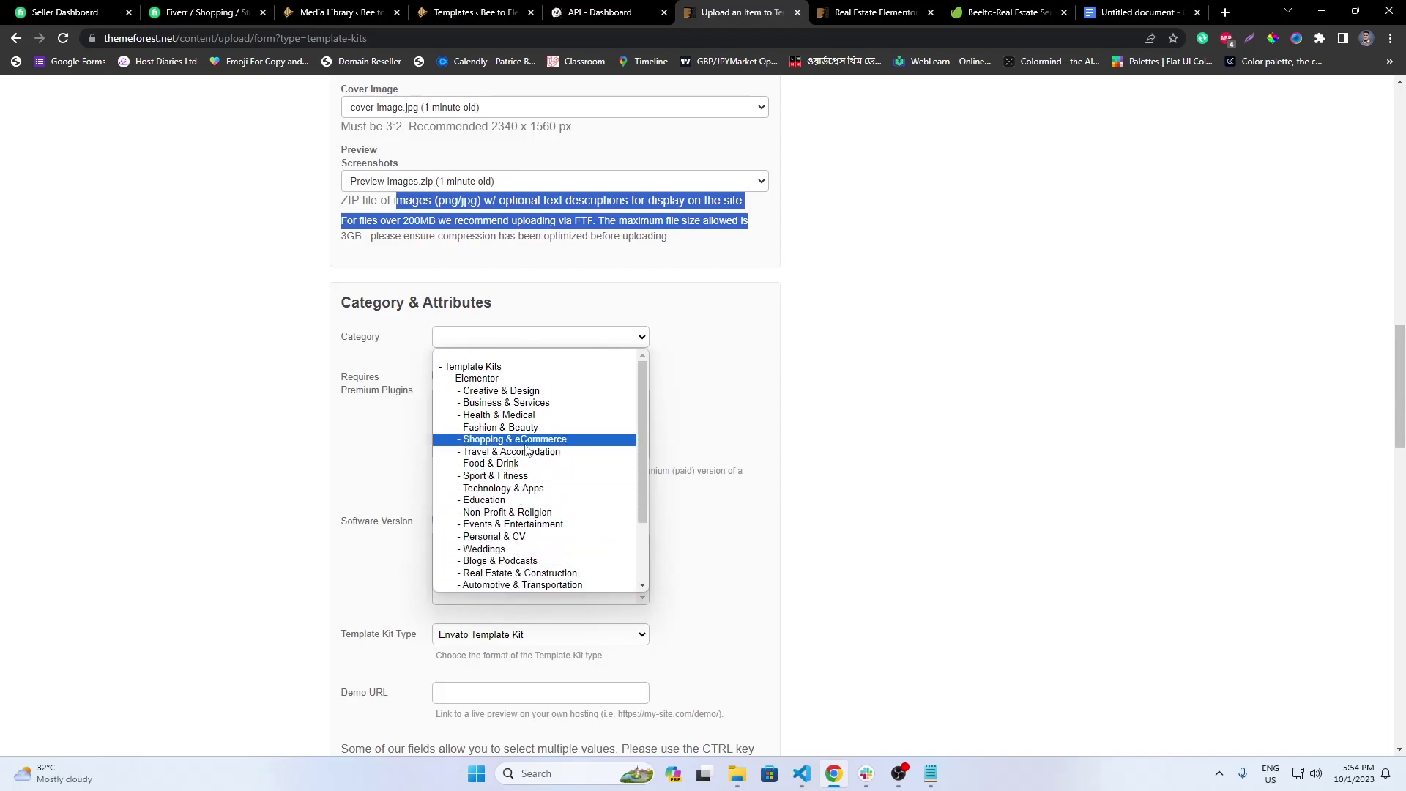
click(512, 573)
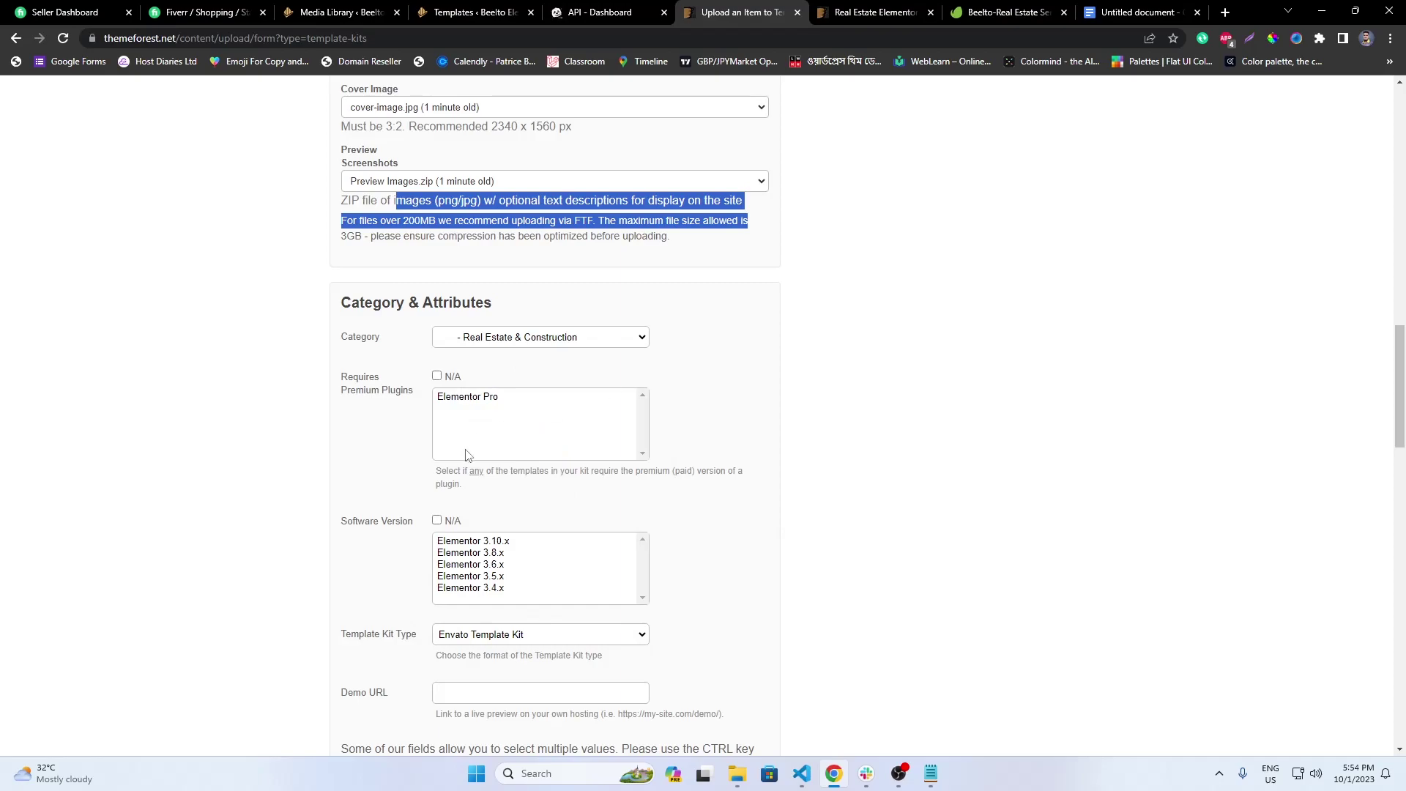
click(437, 378)
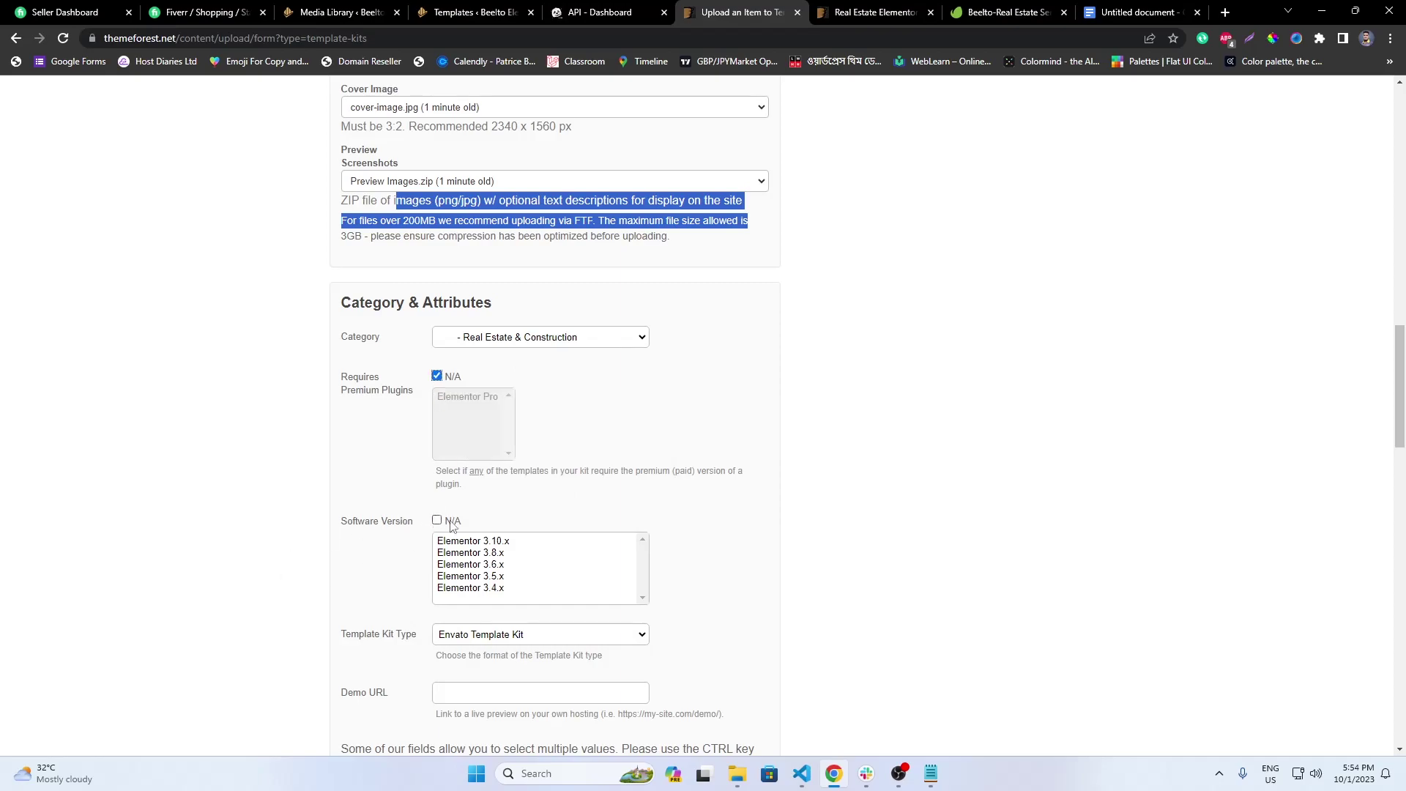
- Select Elementor 3.10.x, 3.8.x and 3.6.x as the supported software versions
scroll(516, 537, down, 1)
drag(512, 492, 512, 466)
scroll(541, 439, down, 1)
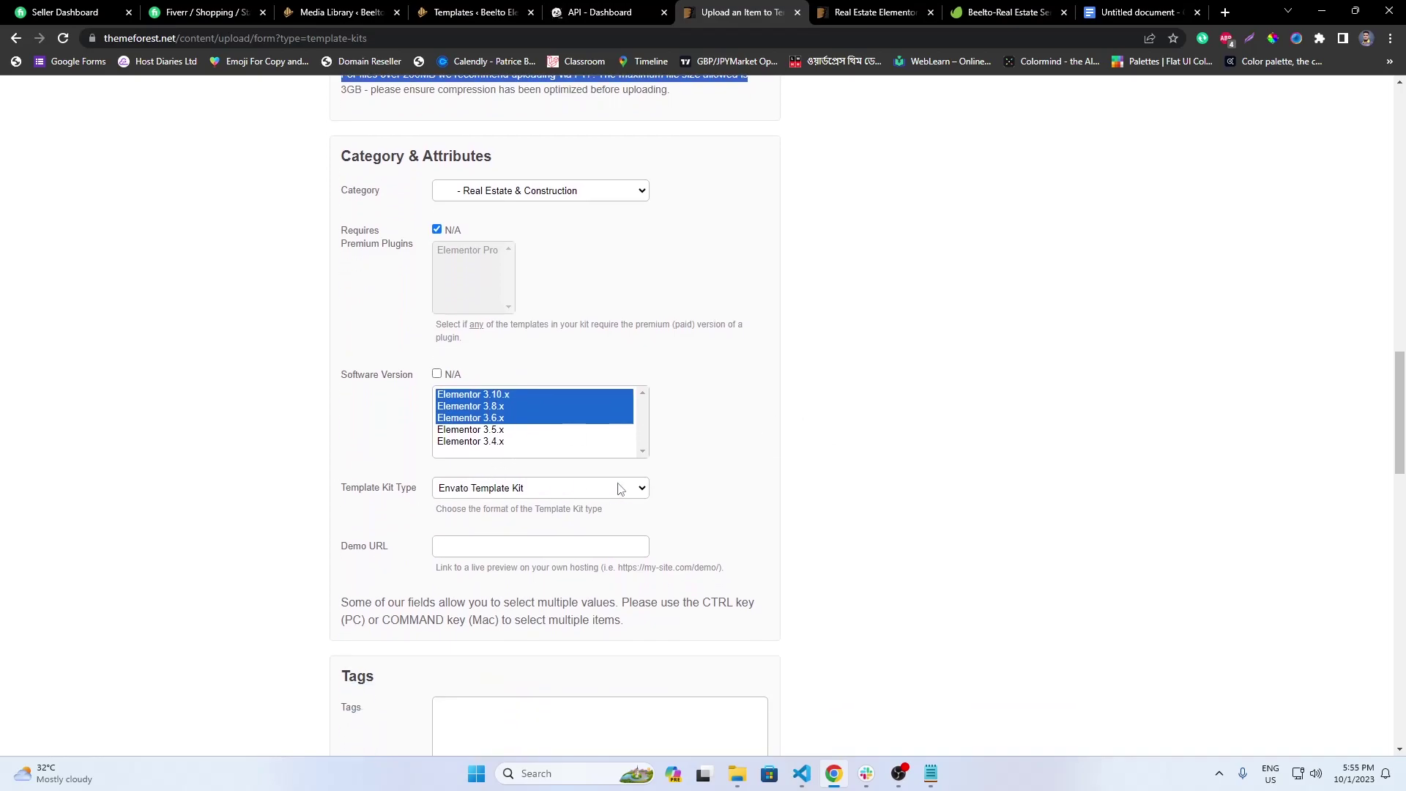
click(435, 546)
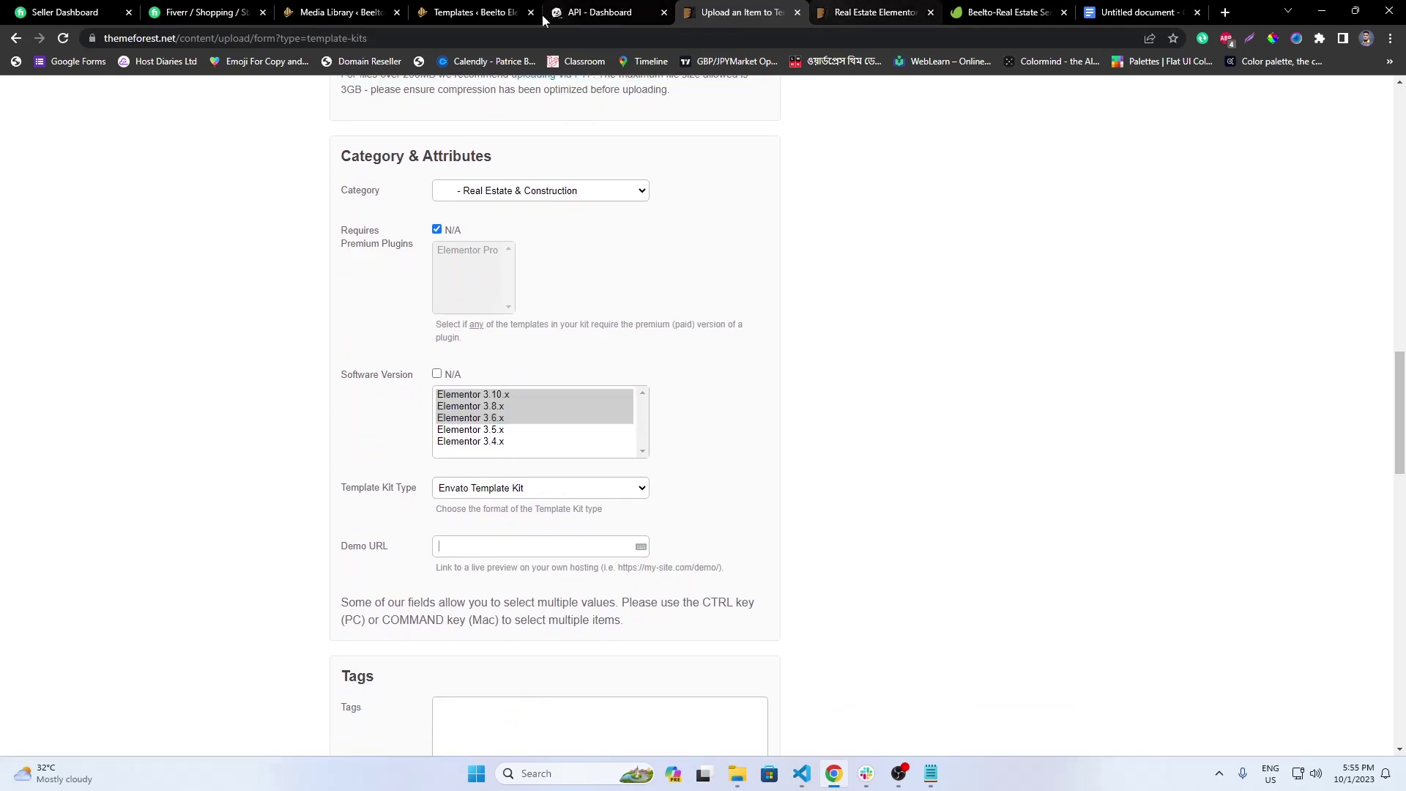
click(334, 9)
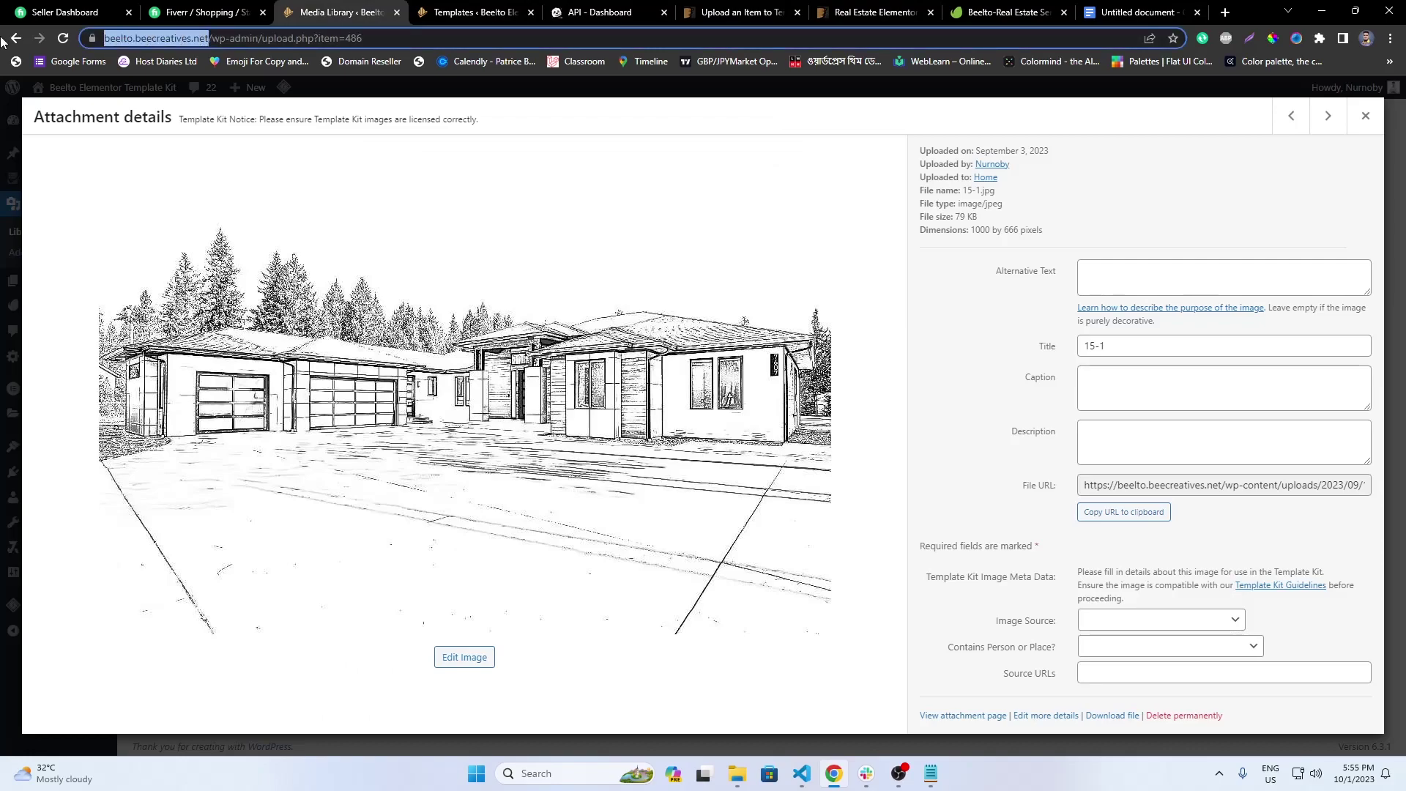
click(889, 8)
click(1007, 11)
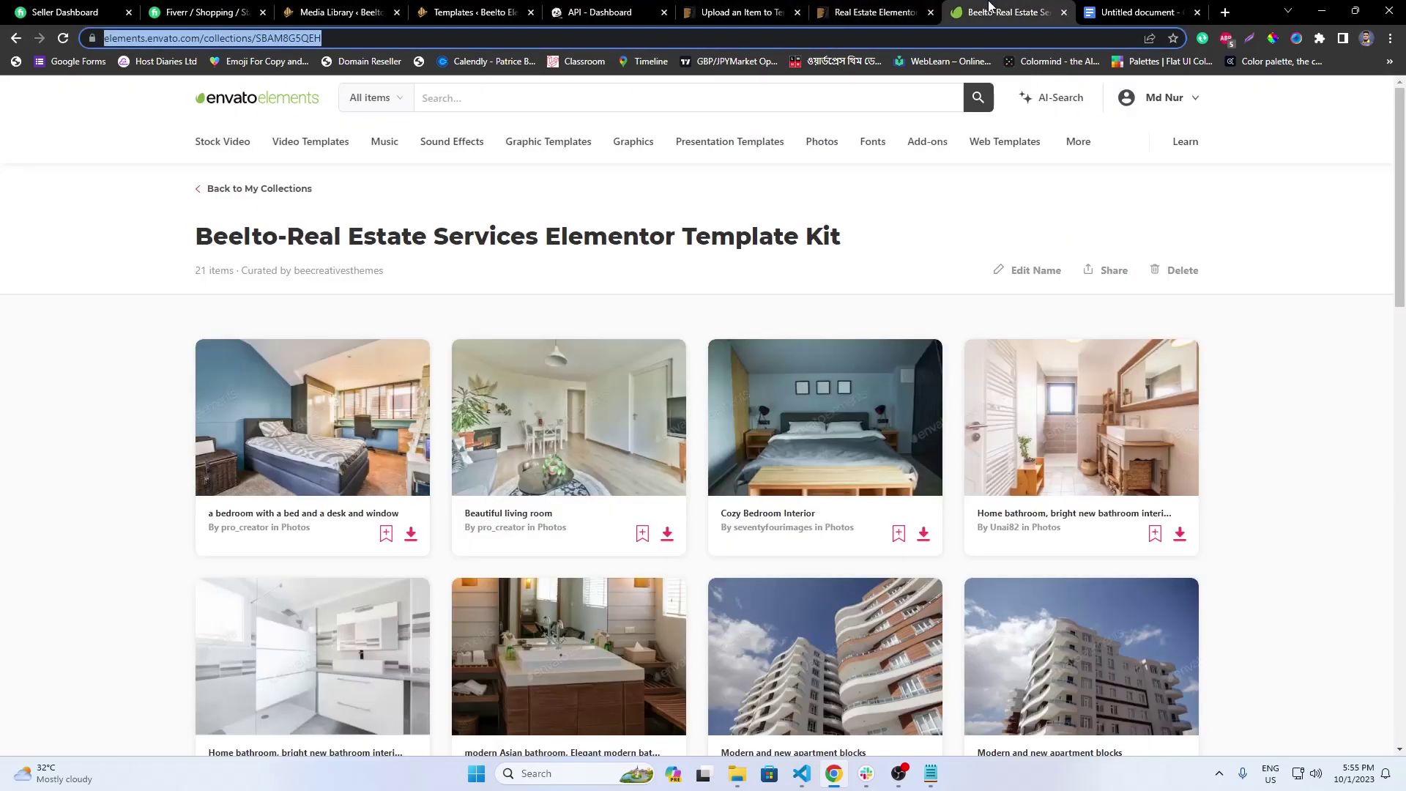
click(740, 12)
click(483, 548)
text(https://beelto.beecreatives.net/)
- Open taglist.txt from the kit's tag folder and replace its contents with "real estate,"
scroll(847, 584, down, 5)
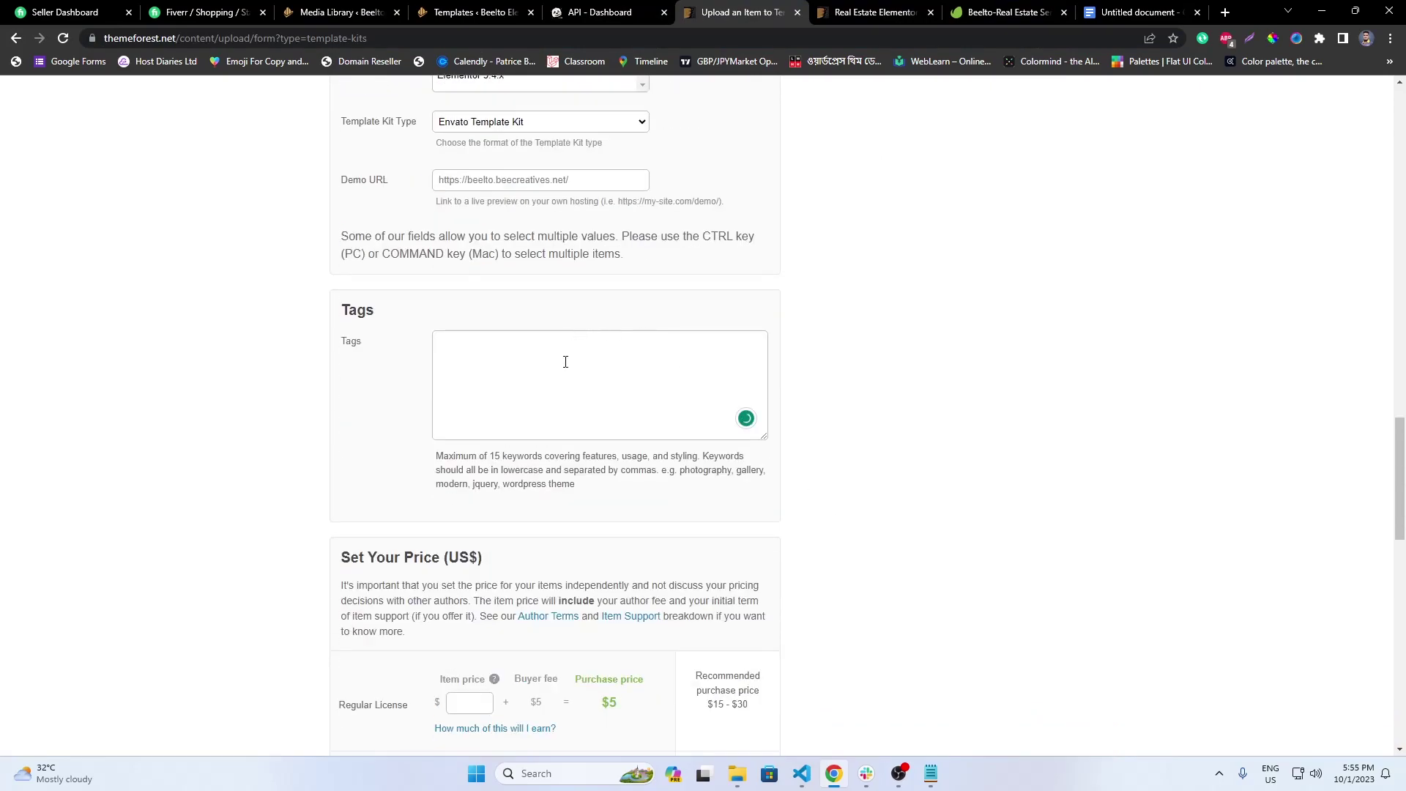
scroll(505, 632, down, 1)
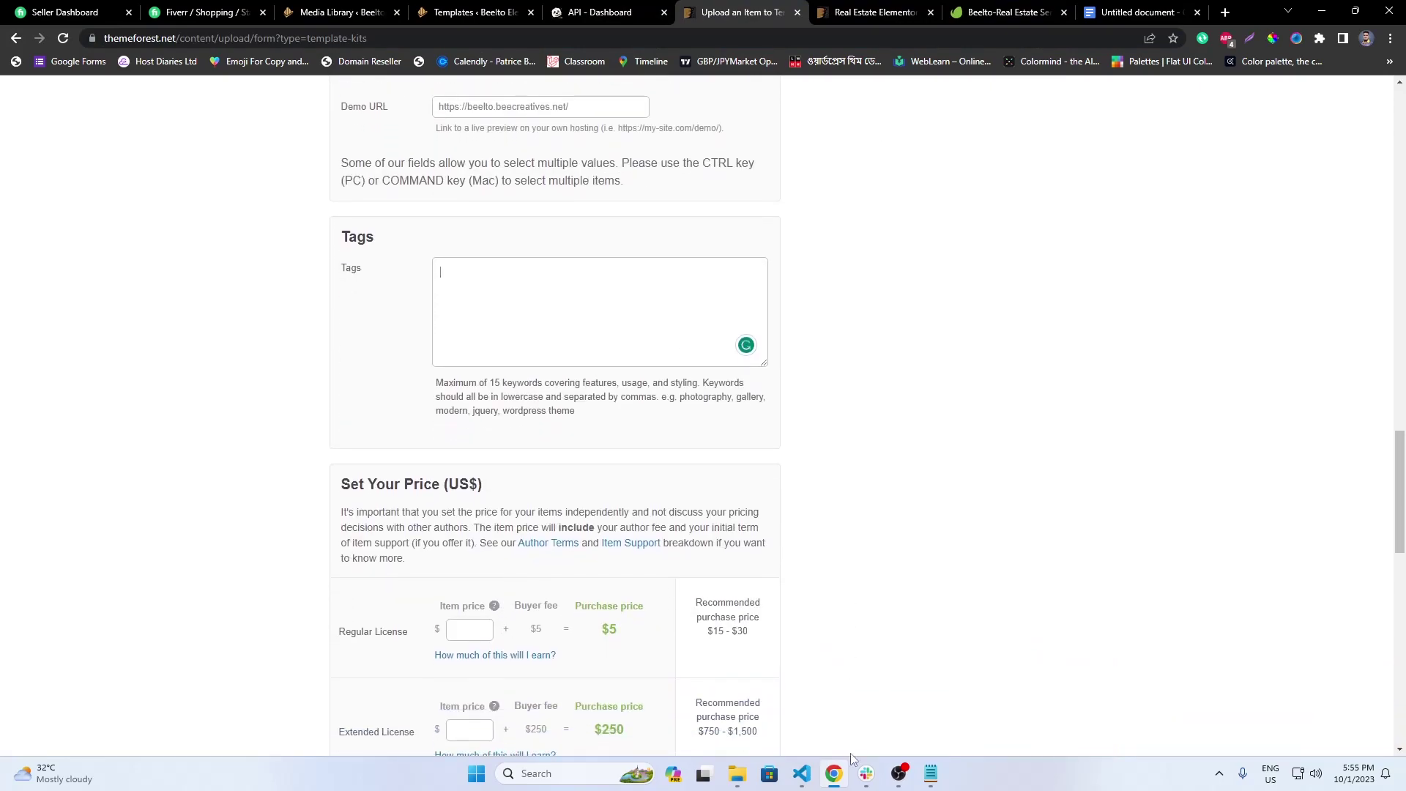
click(738, 773)
click(862, 428)
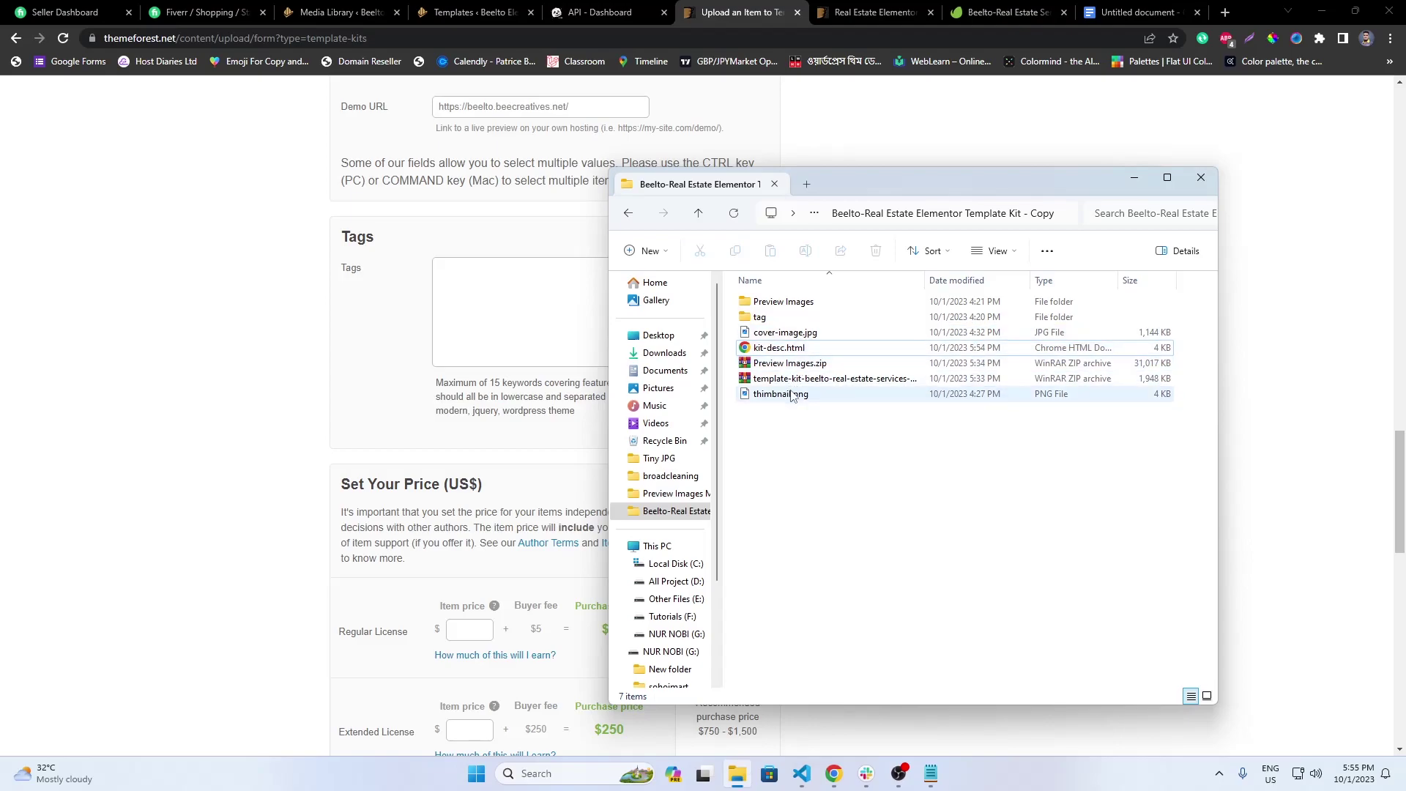
double_click(797, 316)
click(790, 312)
double_click(790, 313)
drag(1144, 145, 63, 180)
text(real estate,)
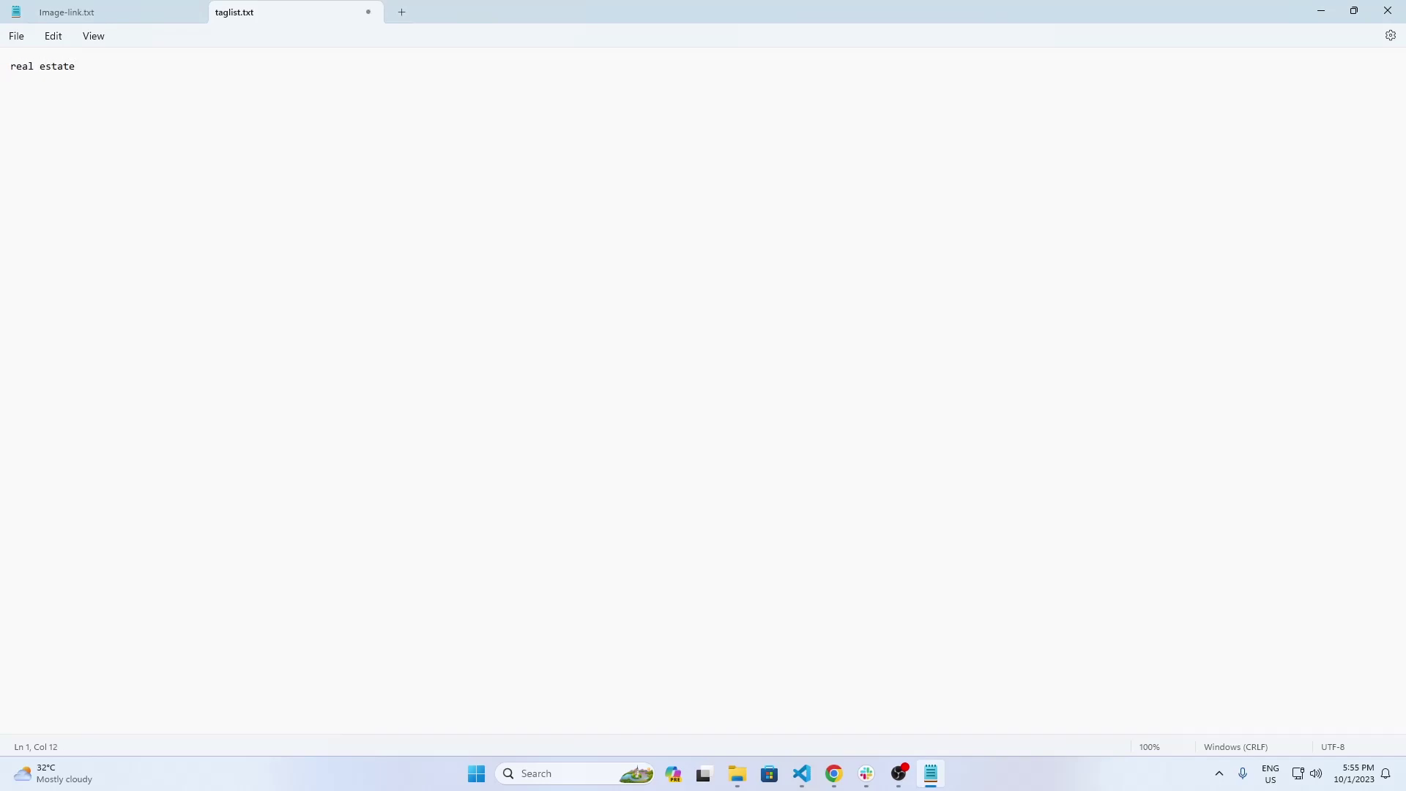
- Copy the tags from the Realesta - Real Estate Elementor Template Kit item page and append them to taglist.txt
click(834, 773)
click(871, 11)
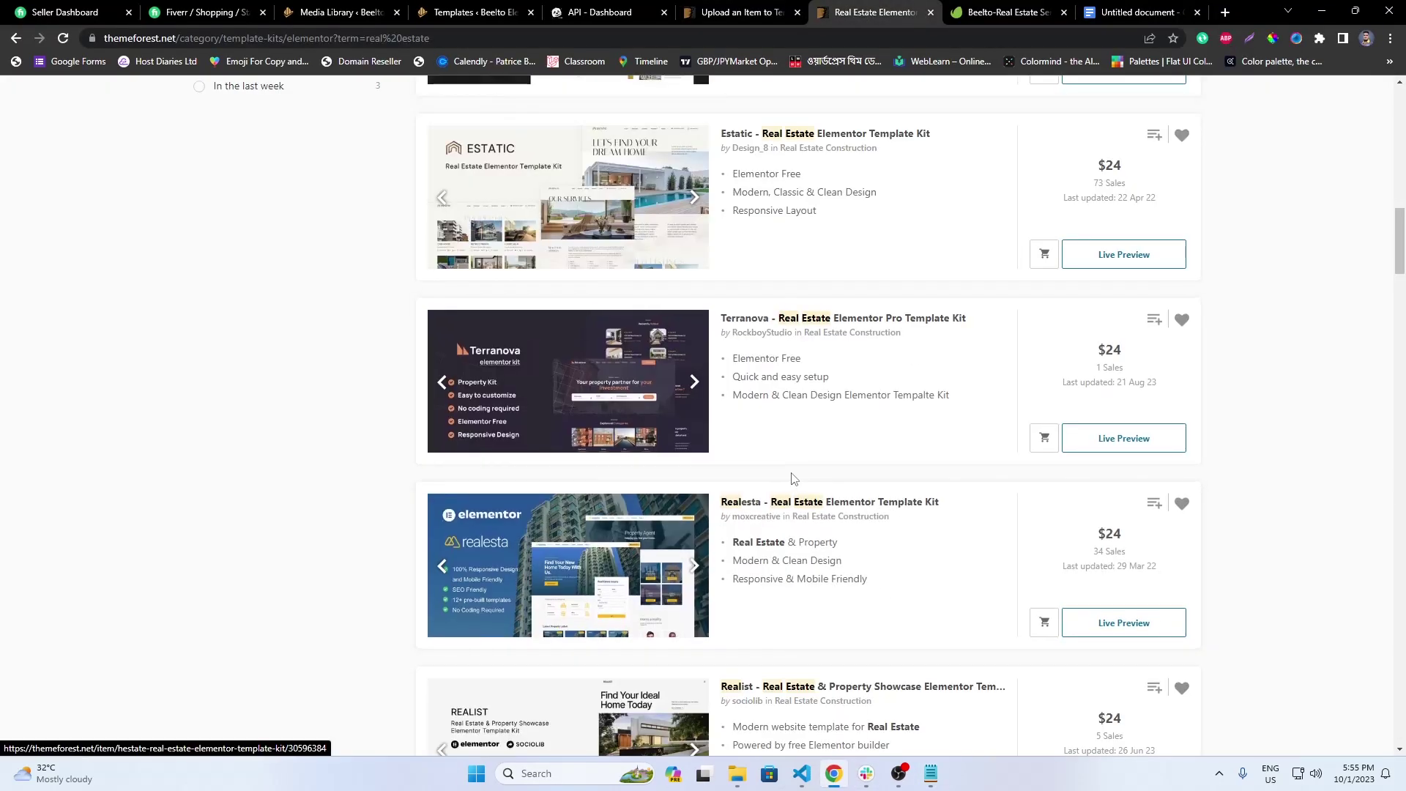
click(892, 501)
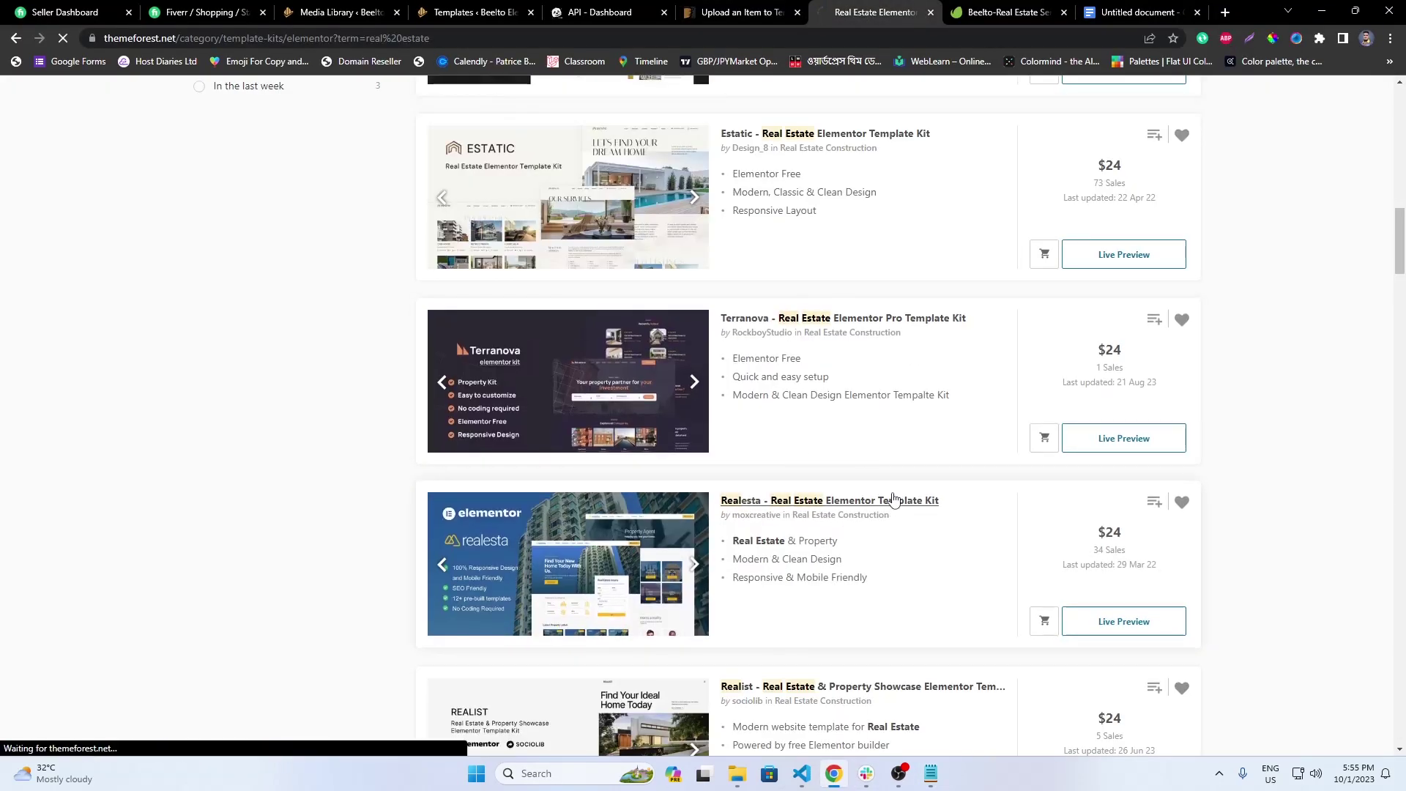
scroll(893, 501, down, 8)
drag(1063, 429, 924, 331)
key(ctrl+c)
click(931, 773)
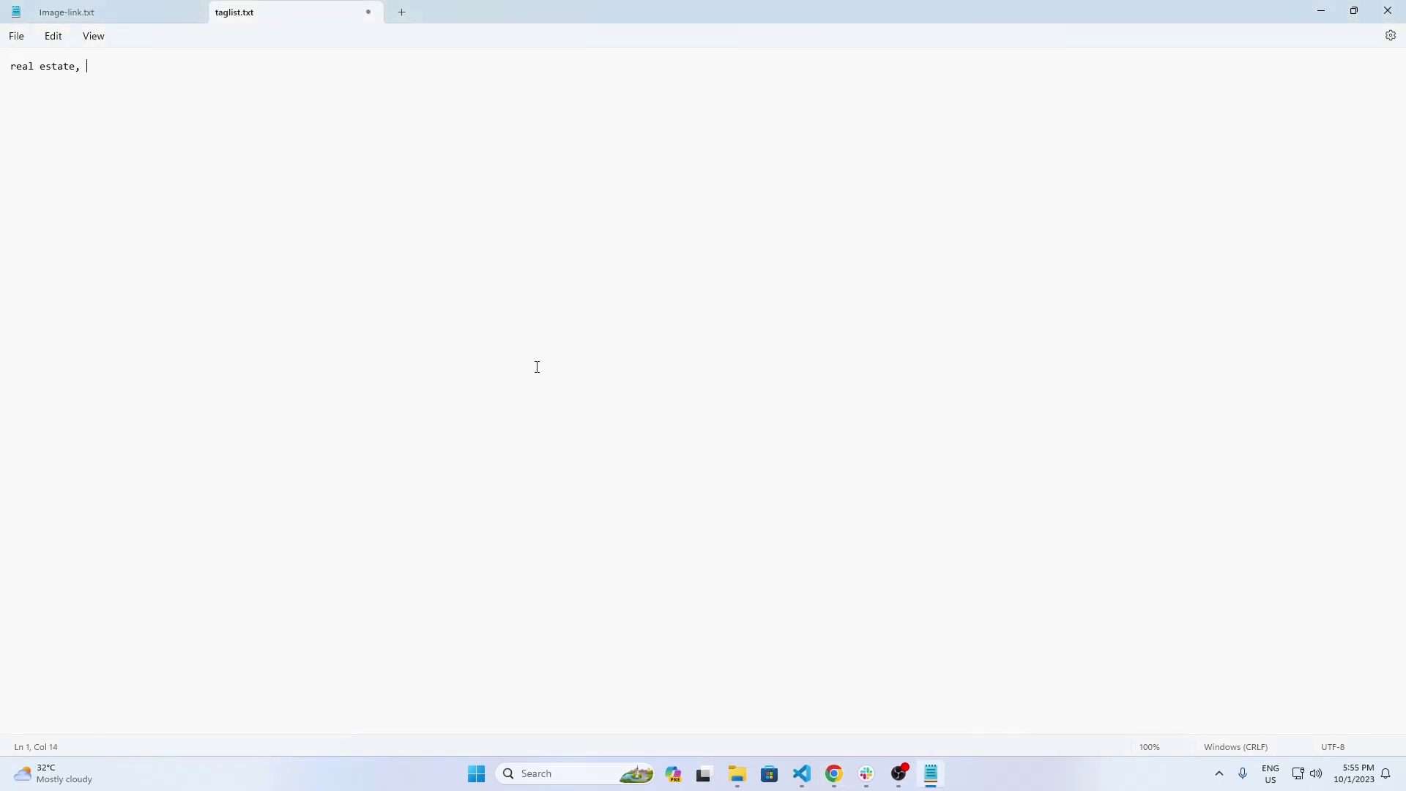
key(ctrl+v)
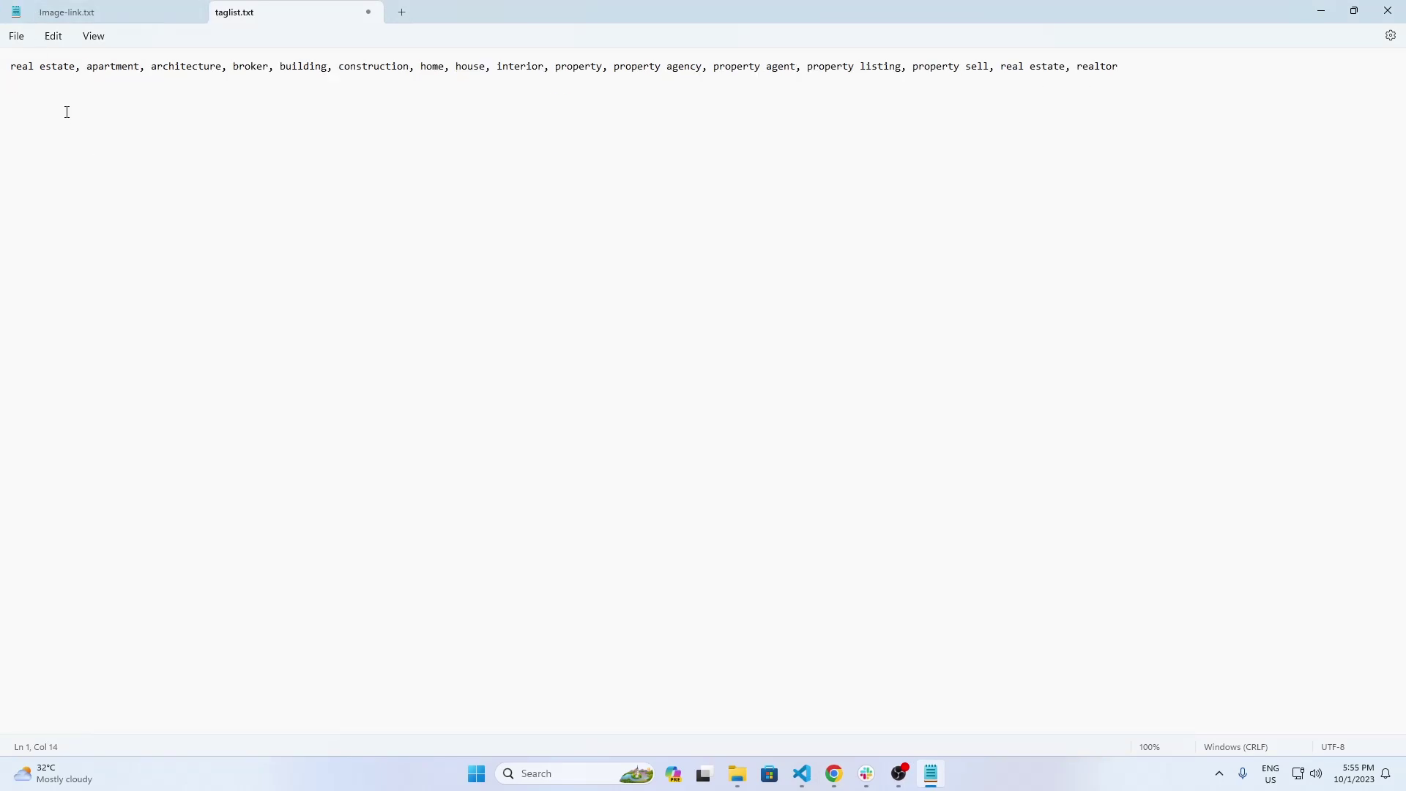
- Check the tags in taglist.txt and remove the second "real estate" entry before "realtor"
double_click(114, 66)
double_click(187, 66)
click(248, 66)
click(304, 65)
click(439, 66)
click(471, 66)
click(532, 66)
click(597, 67)
click(1026, 66)
click(1066, 66)
click(1089, 66)
drag(1071, 67, 995, 67)
key(BackSpace)
- Copy the whole tag list from taglist.txt into the Tags field of the ThemeForest upload form
key(ctrl+a)
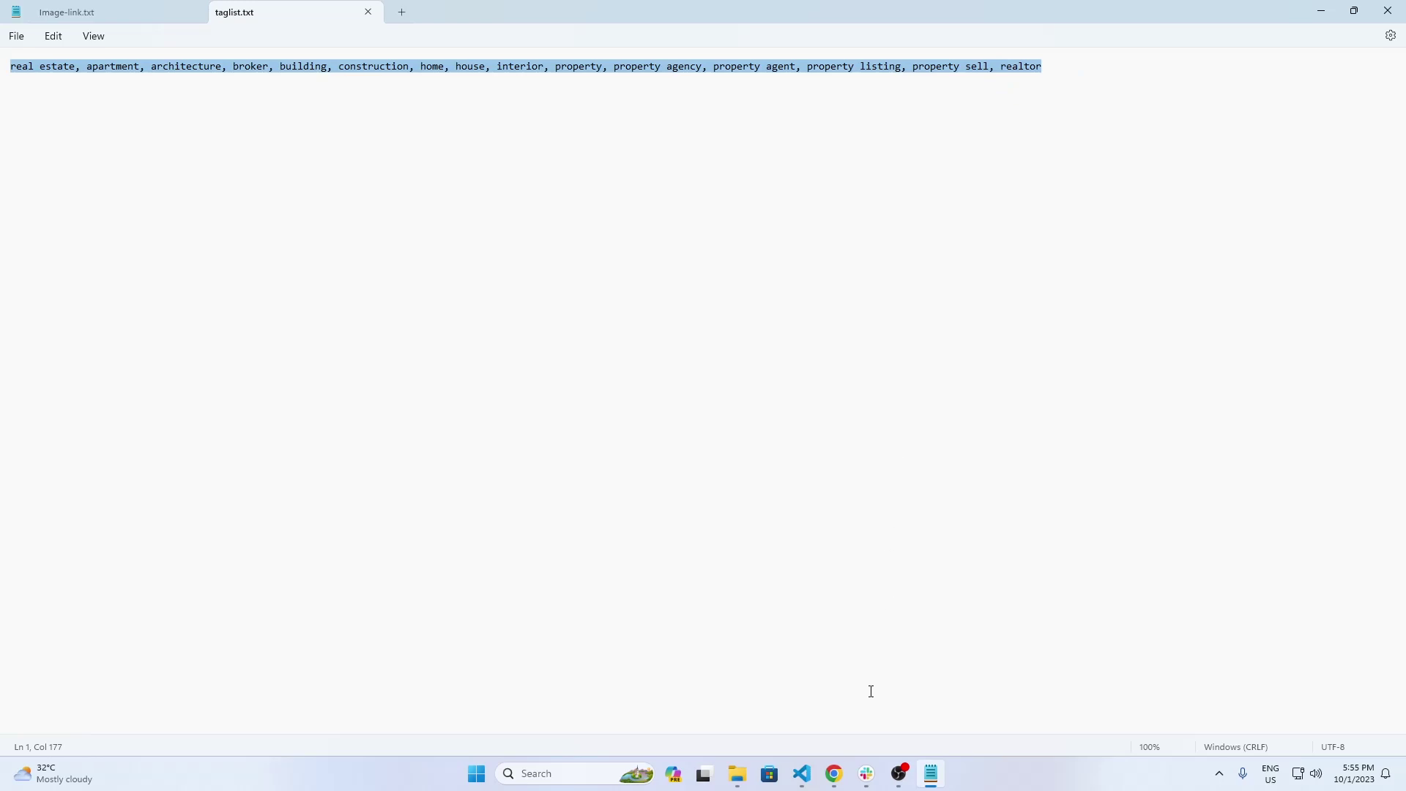
click(834, 773)
click(739, 12)
key(ctrl+v)
- Set the Regular License item price to $20
scroll(455, 388, down, 3)
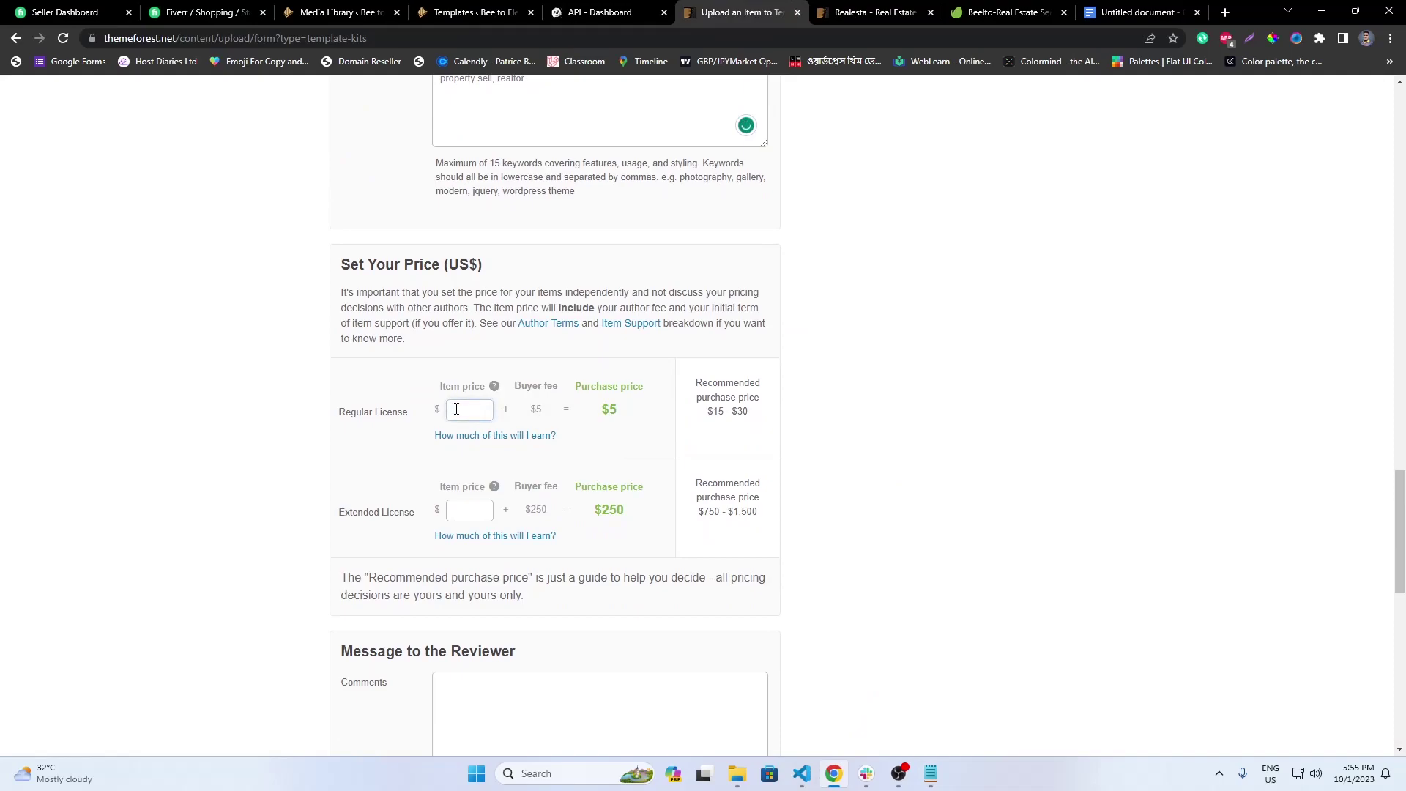
text(20)
double_click(467, 407)
double_click(537, 408)
double_click(613, 409)
double_click(458, 410)
- Set the Extended License item price to $500
click(463, 507)
drag(708, 512, 721, 513)
click(472, 507)
text(500)
double_click(607, 513)
click(966, 558)
- Accept the asset rights declaration and draft the reviewer comment "Please check themplate kit If you think there need adjustment feel free"
scroll(952, 559, down, 3)
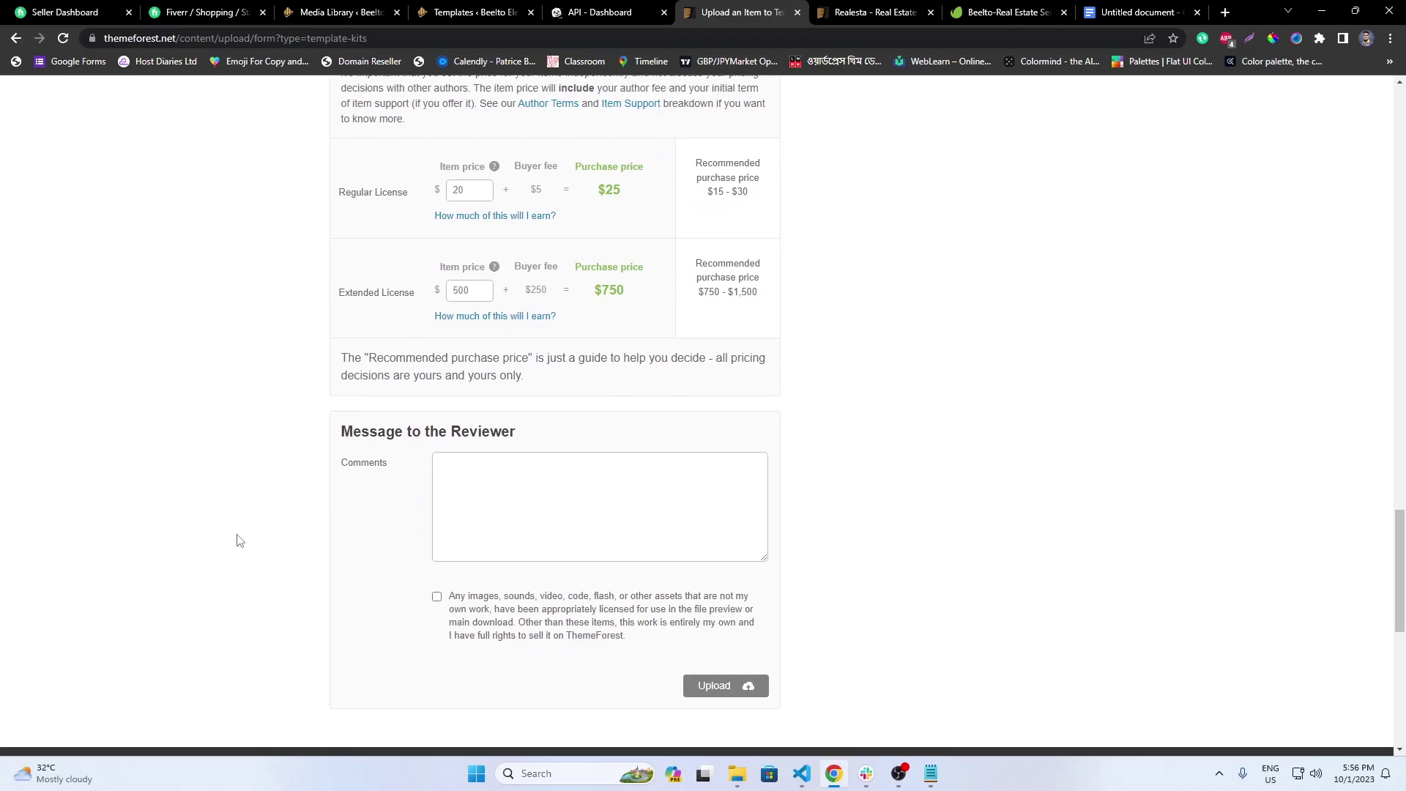
click(437, 597)
click(488, 496)
text(Please chek th)
key(BackSpace)
key(BackSpace)
key(BackSpace)
key(BackSpace)
text(ck themplate kit )
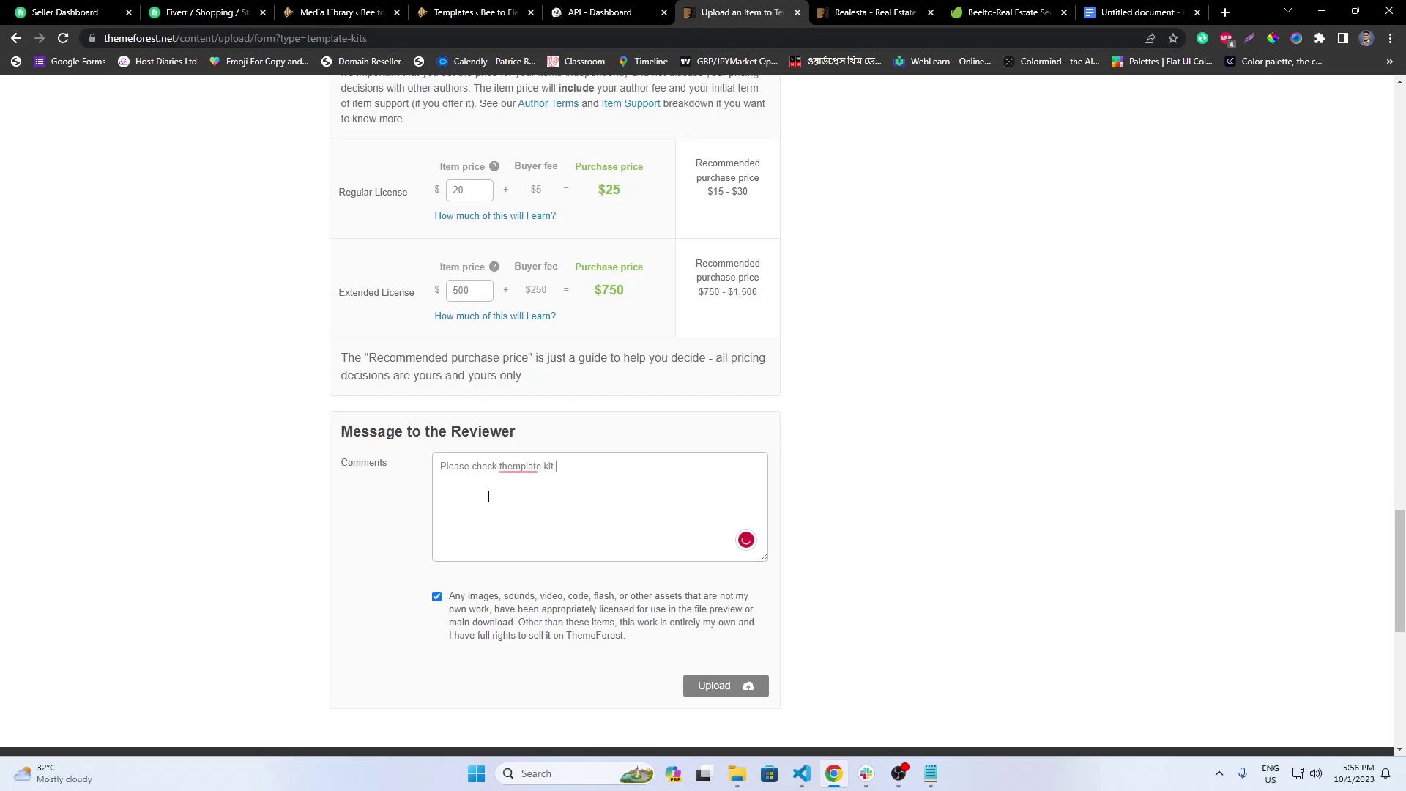
text(If you think there need adjustment feel free to do)
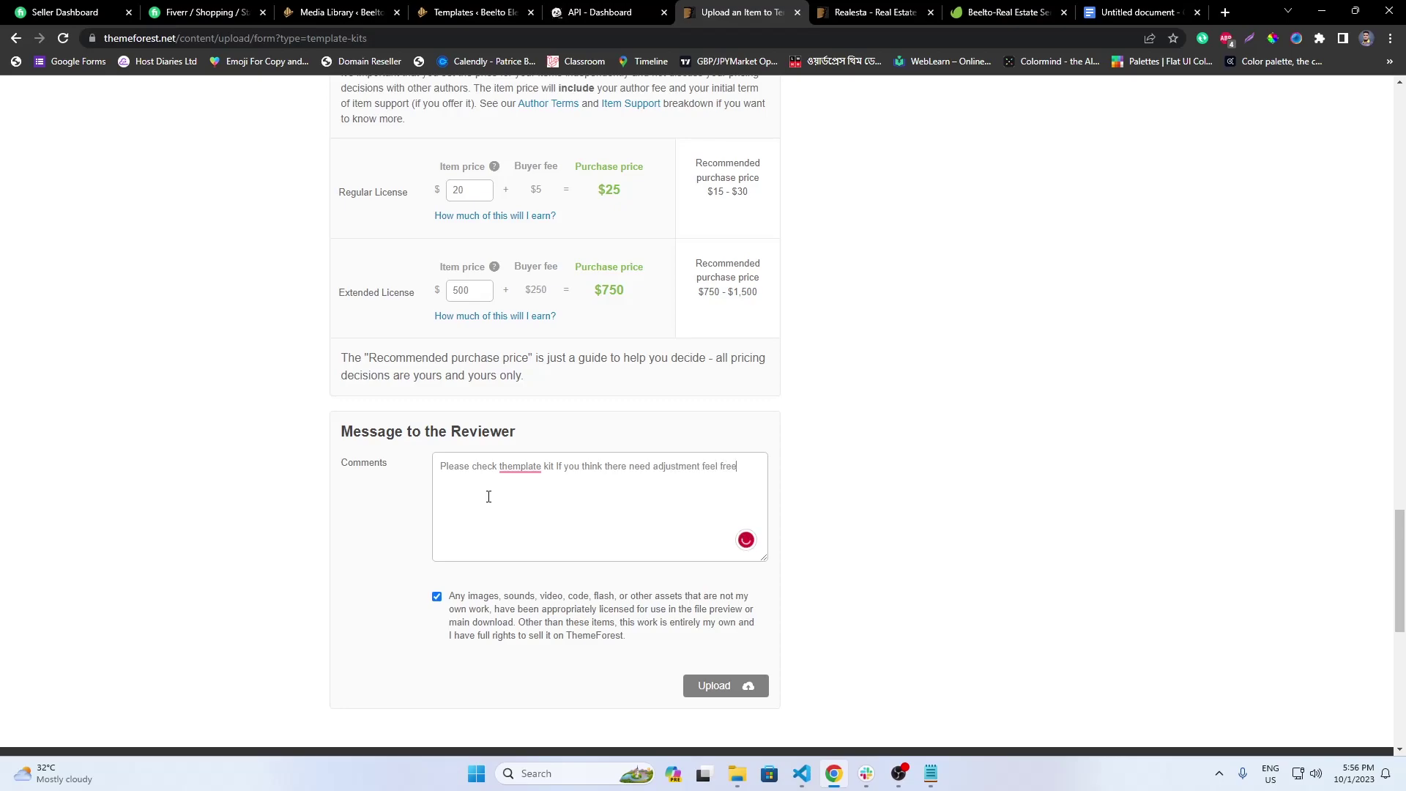
- Remove the "feel free" ending from the reviewer comment and correct "themplate" to "template"
key(BackSpace)
key(BackSpace)
key(BackSpace)
key(BackSpace)
key(BackSpace)
key(BackSpace)
key(BackSpace)
key(BackSpace)
key(BackSpace)
key(BackSpace)
key(BackSpace)
key(BackSpace)
key(BackSpace)
right_click(512, 466)
click(522, 508)
drag(441, 476, 550, 484)
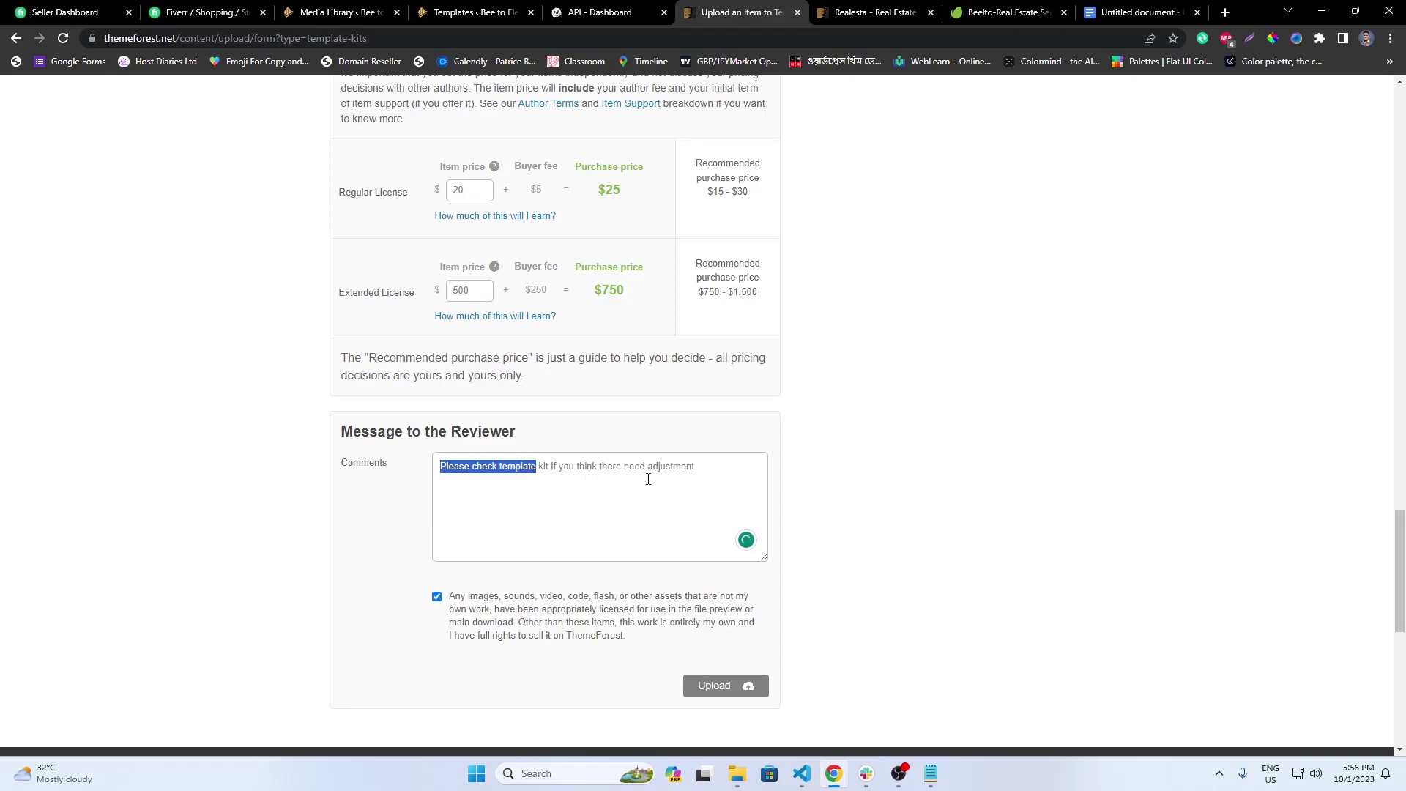
- Extend the reviewer comment with "please suggest me"
click(780, 539)
text(lease suggesr)
key(BackSpace)
text(t me)
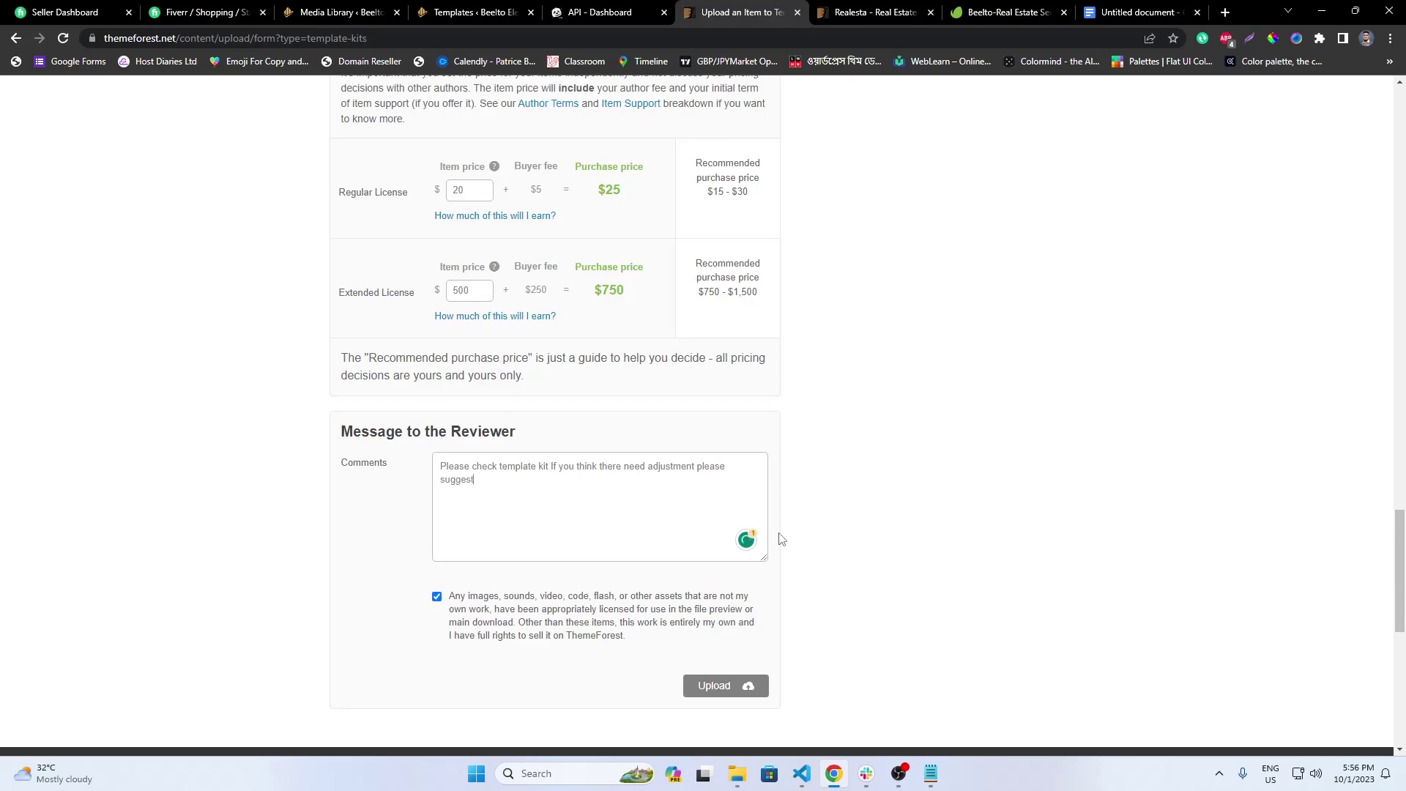
- Upload the item and check the Beelto kit's entry under Currently processing uploads on the author dashboard
click(734, 688)
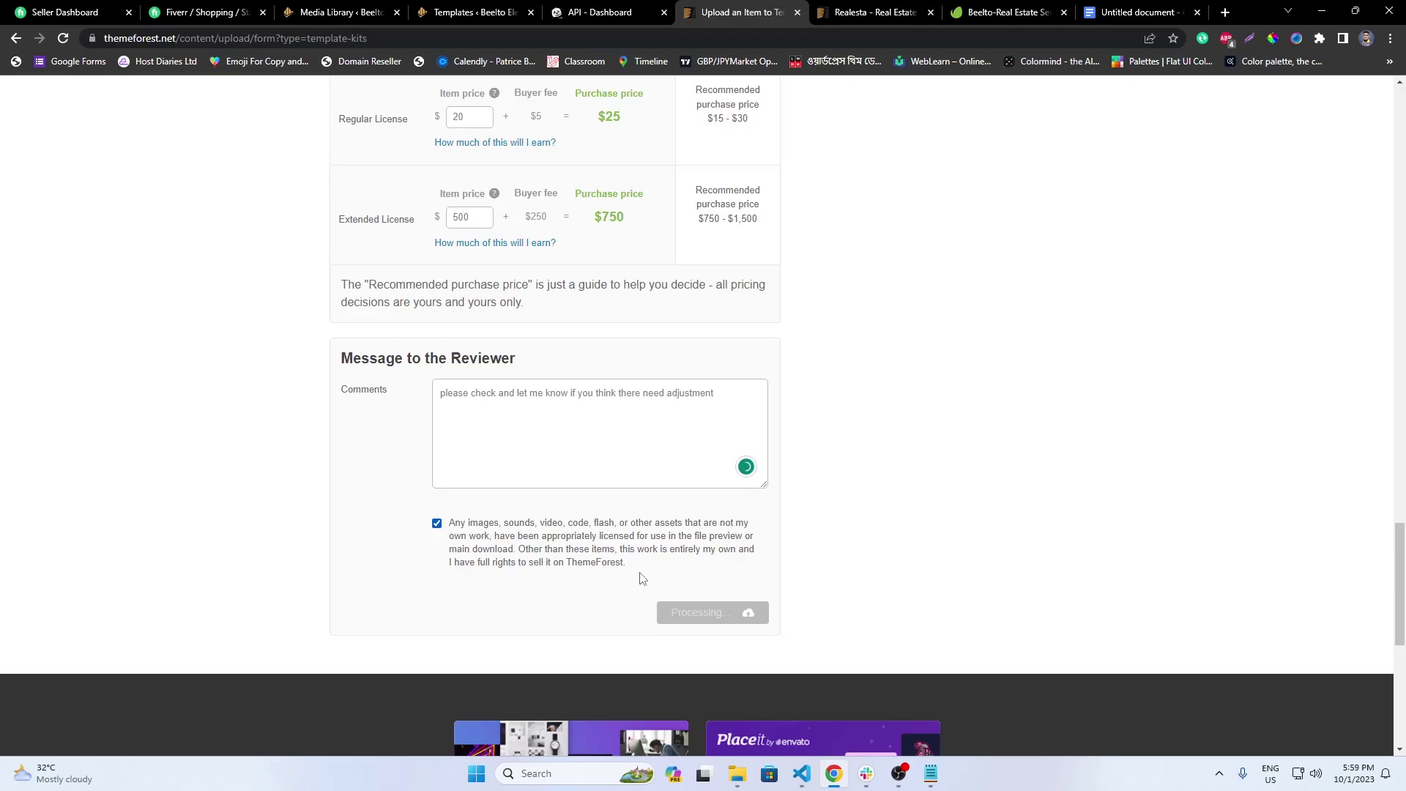
scroll(637, 571, up, 15)
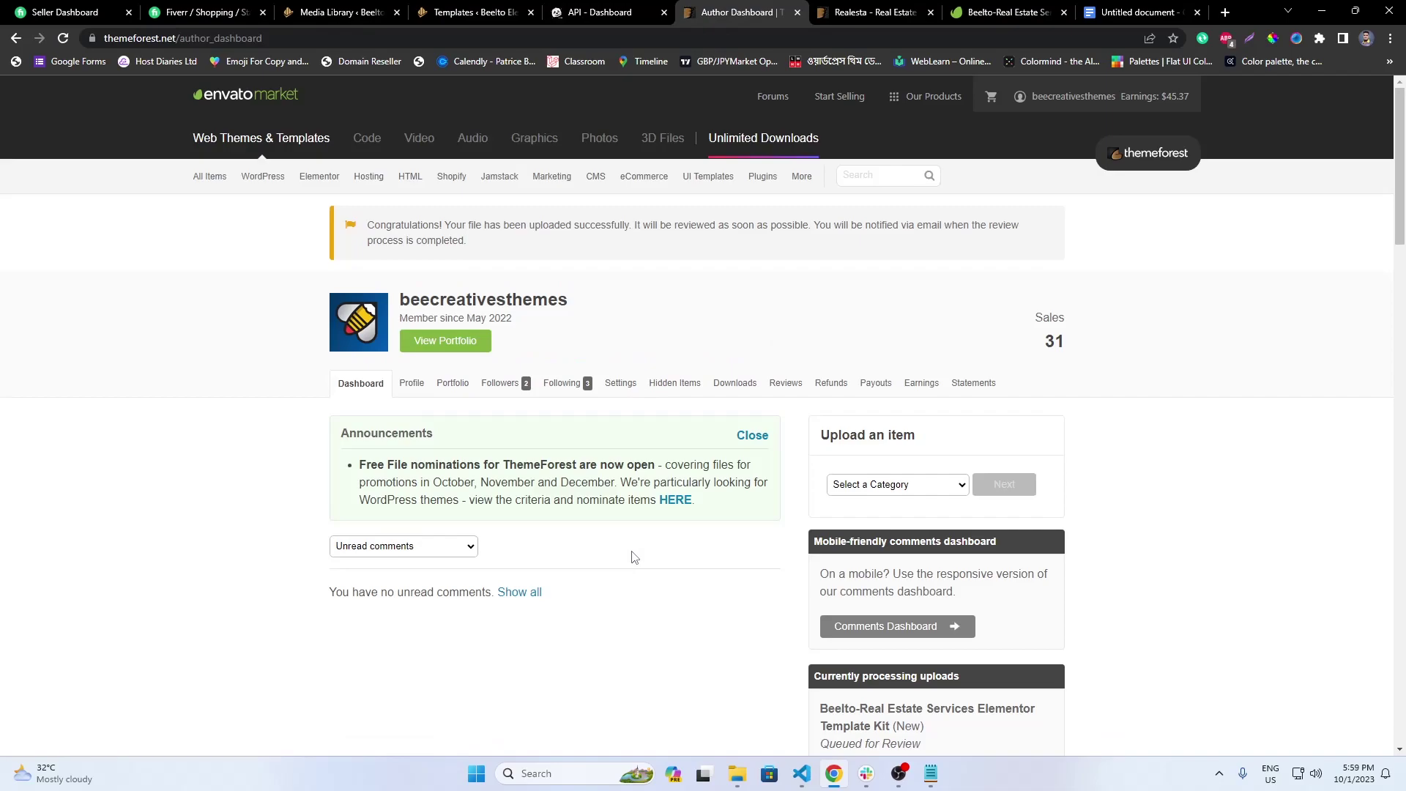
scroll(634, 557, down, 7)
drag(951, 219, 805, 210)
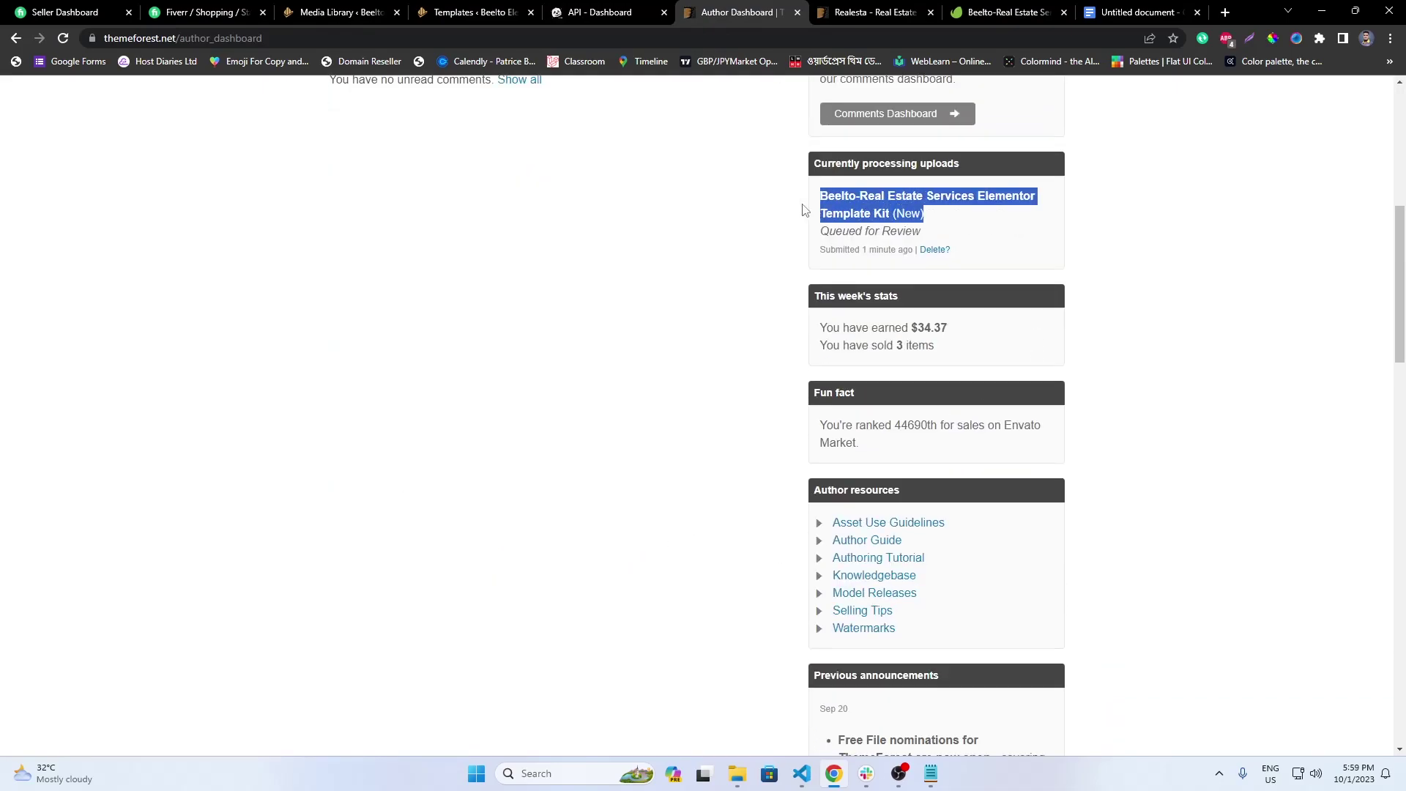
click(953, 201)
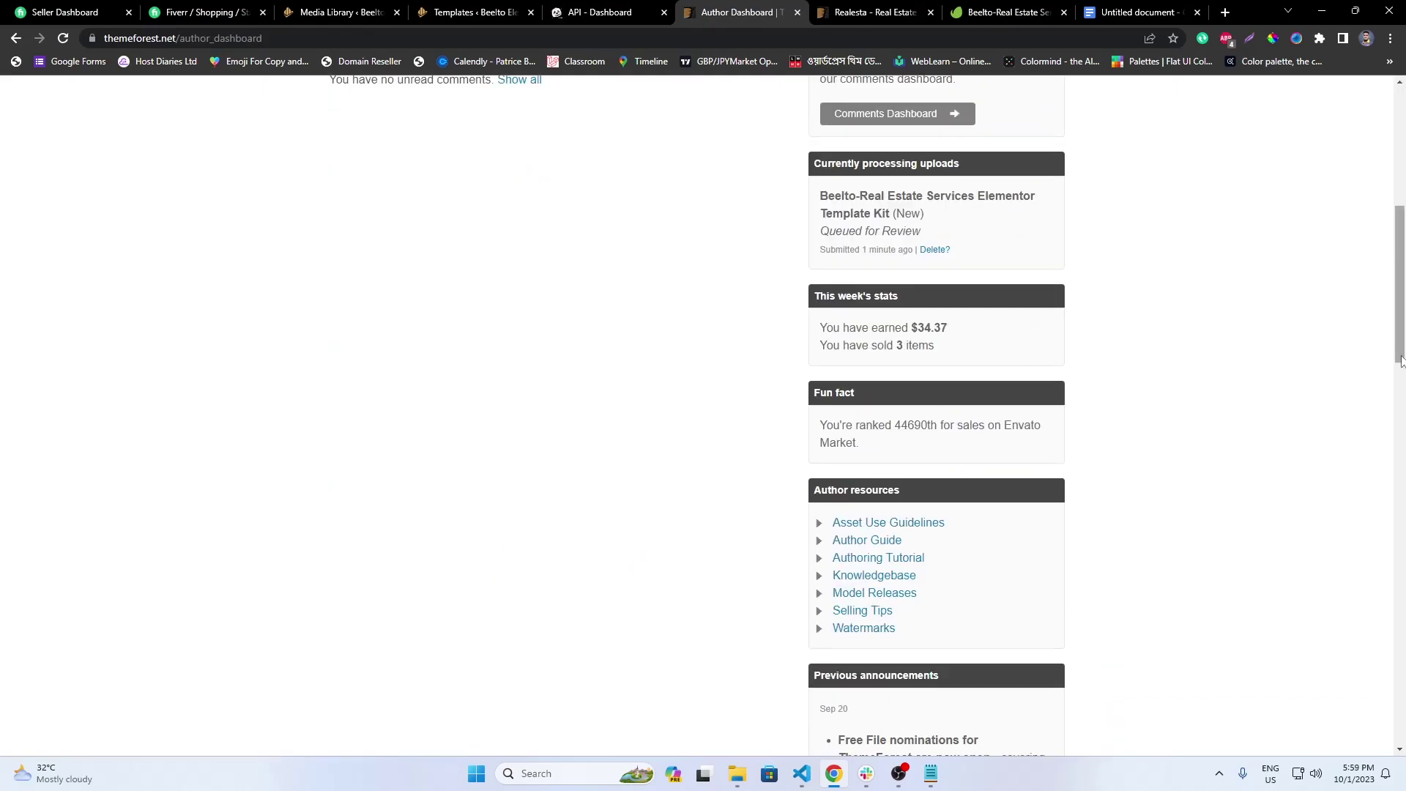